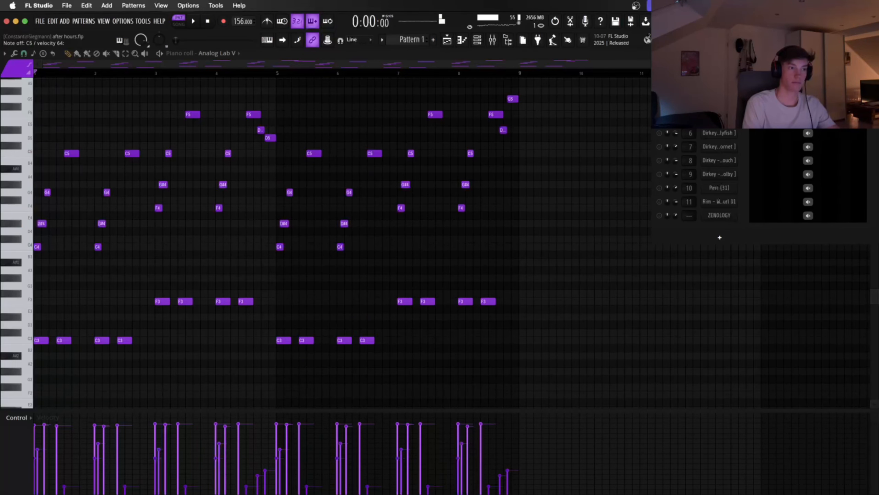
Step: Audition the high C5 and F5 notes in the Analog Lab V piano roll and play back the whole Pattern 1 melody
scroll(34, 72, up, 2)
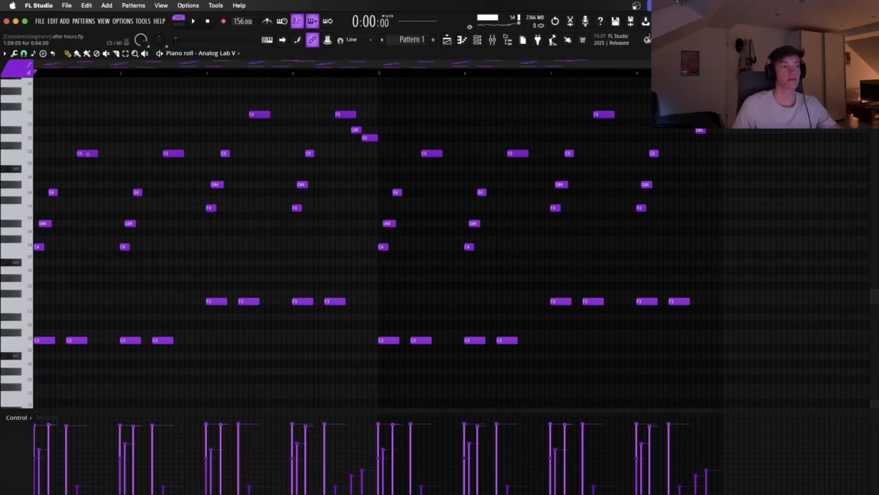
click(169, 154)
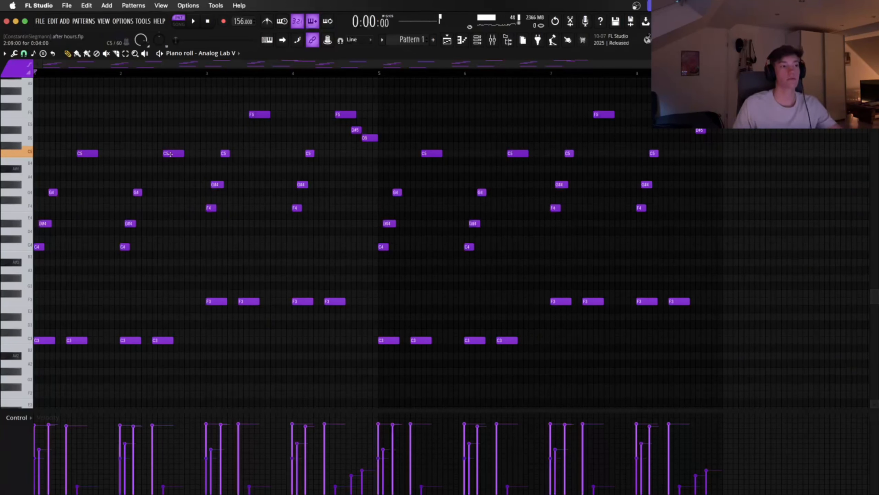
click(252, 114)
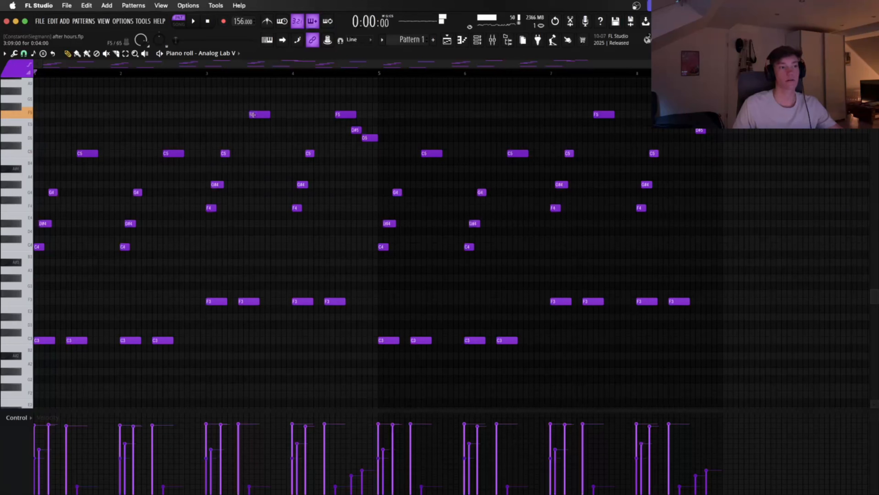
click(337, 115)
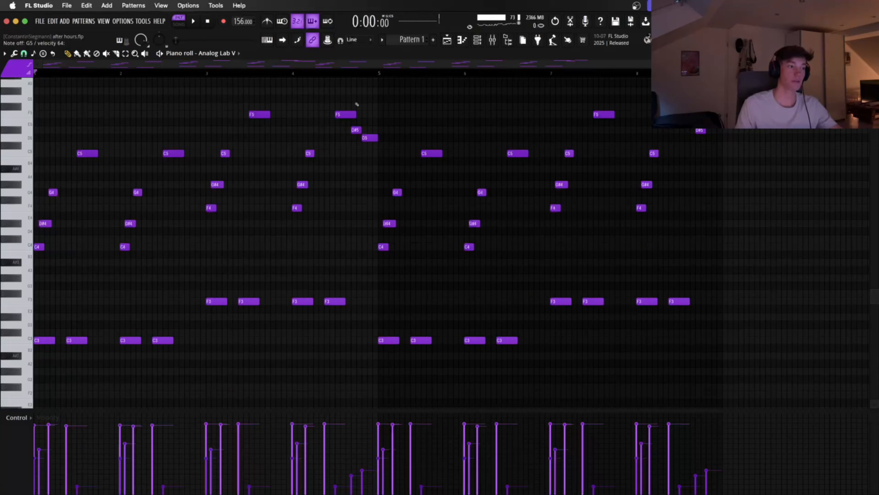
key(space)
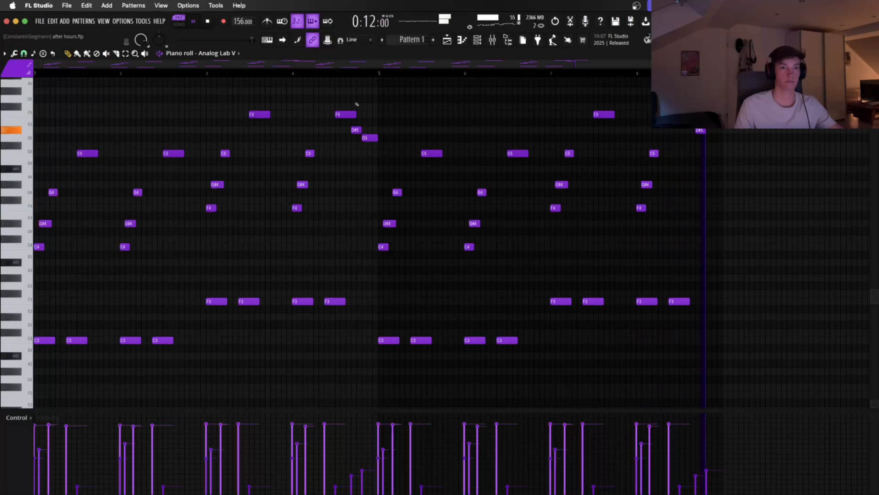
key(space)
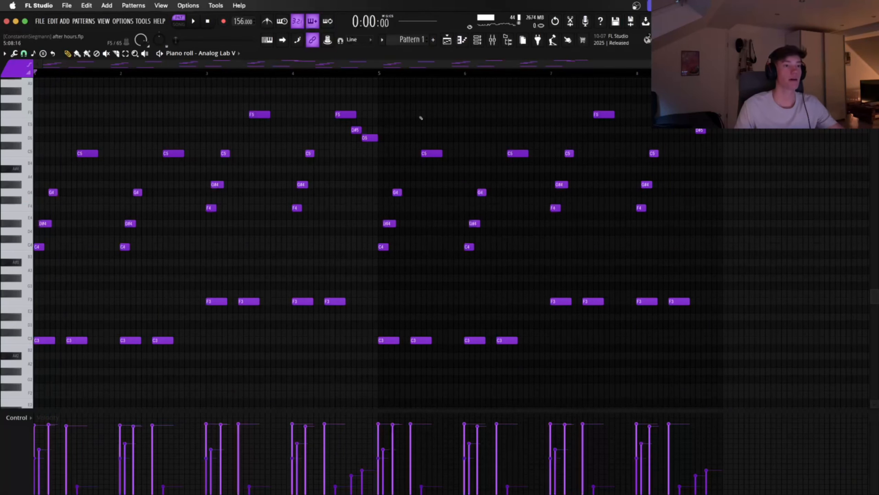
Step: Show the playlist and list the project's audio clips for placing
click(447, 44)
click(493, 41)
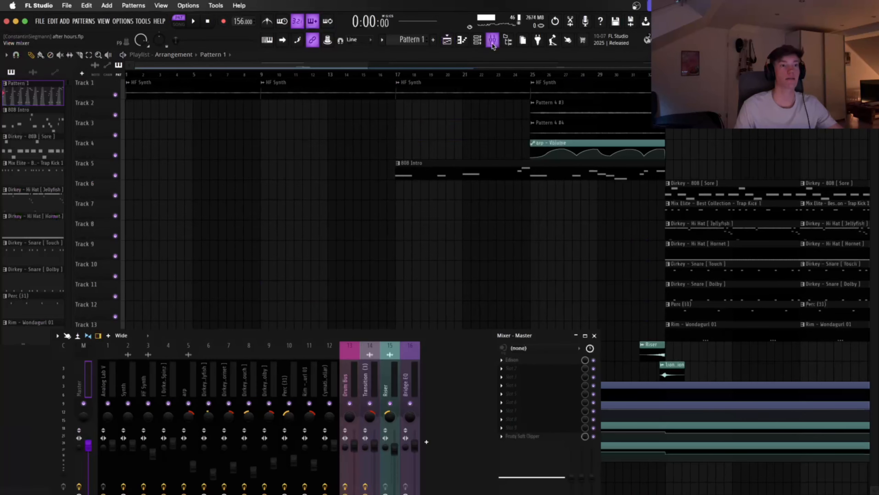
click(33, 71)
Step: Place the Synth audio clip at bar 1 of Track 3 and audition it with the track soloed
drag(35, 92, 147, 118)
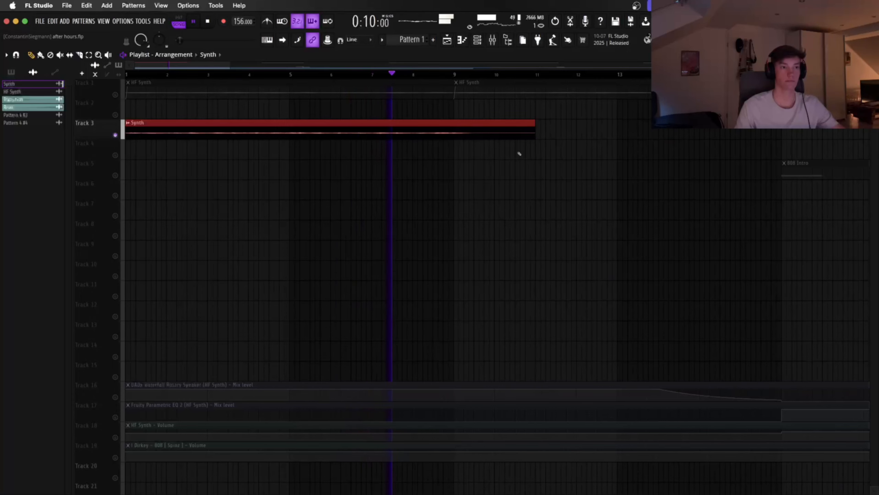
key(space)
scroll(189, 160, up, 5)
scroll(189, 159, left, 2)
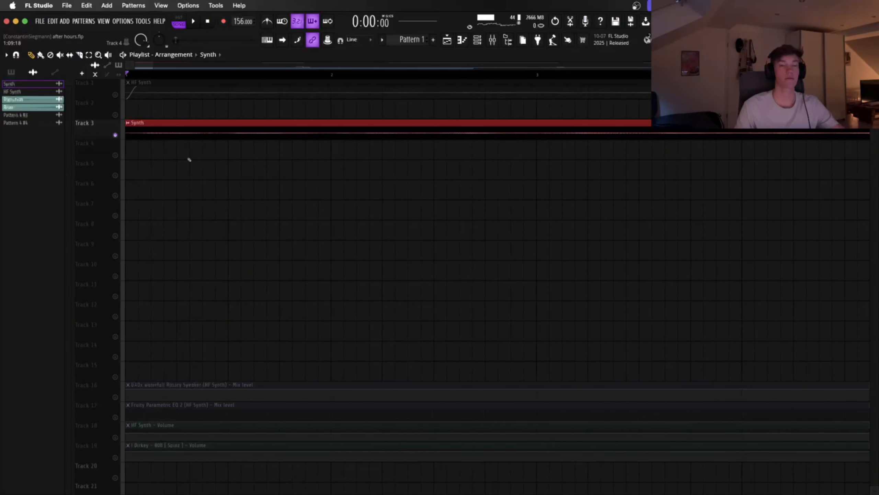
Step: Move the playhead to bar 2 and select the Synth clip on Track 3
scroll(189, 159, down, 2)
scroll(189, 159, down, 1)
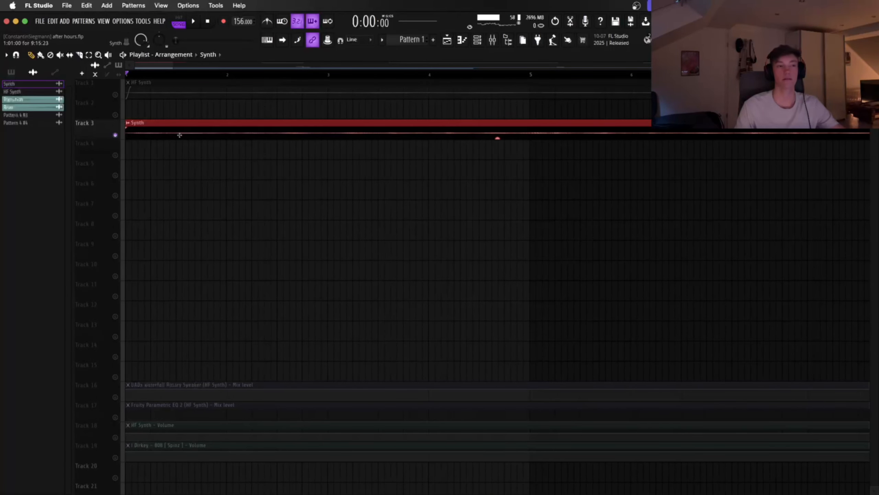
ctrl+drag(226, 91, 125, 77)
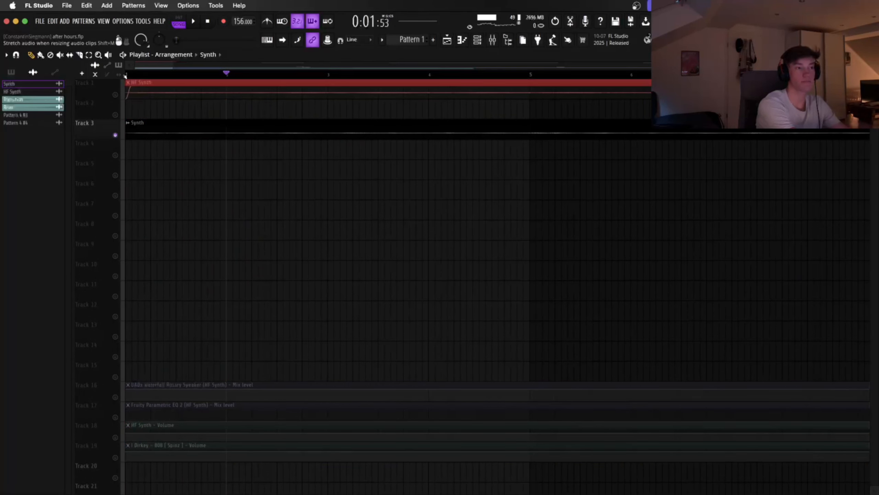
ctrl+drag(129, 117, 222, 158)
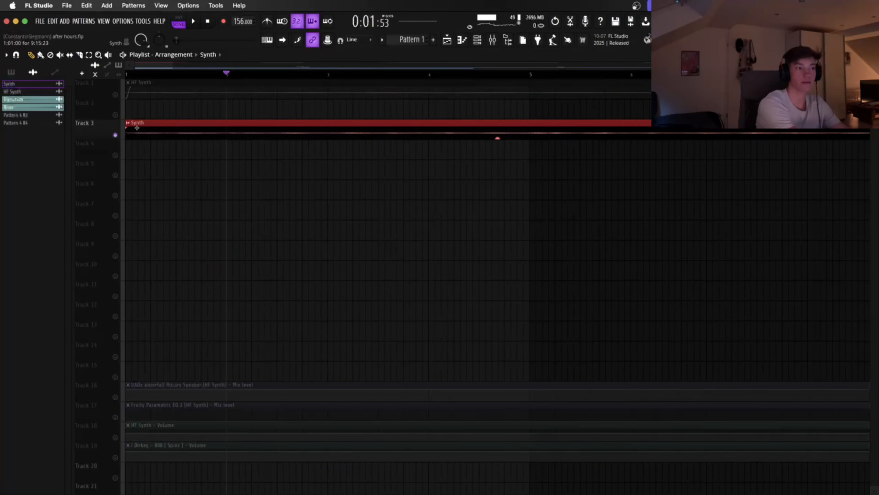
ctrl+drag(137, 133, 203, 143)
scroll(224, 129, up, 4)
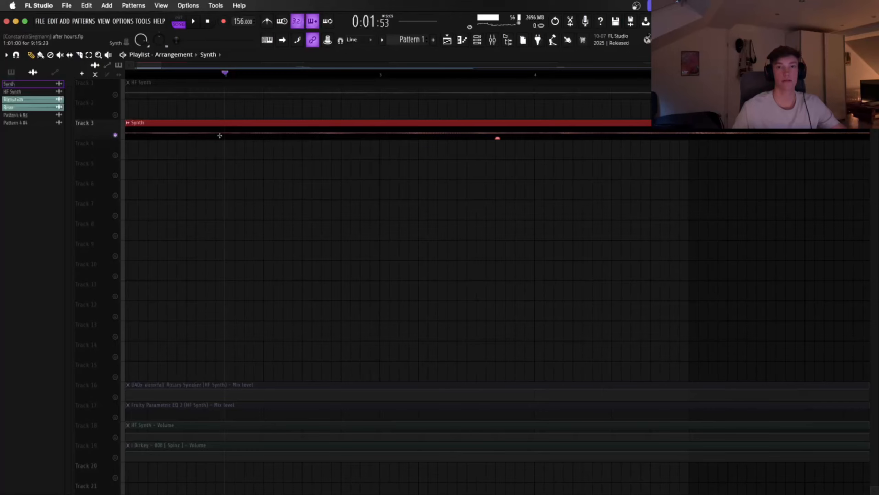
scroll(220, 135, down, 3)
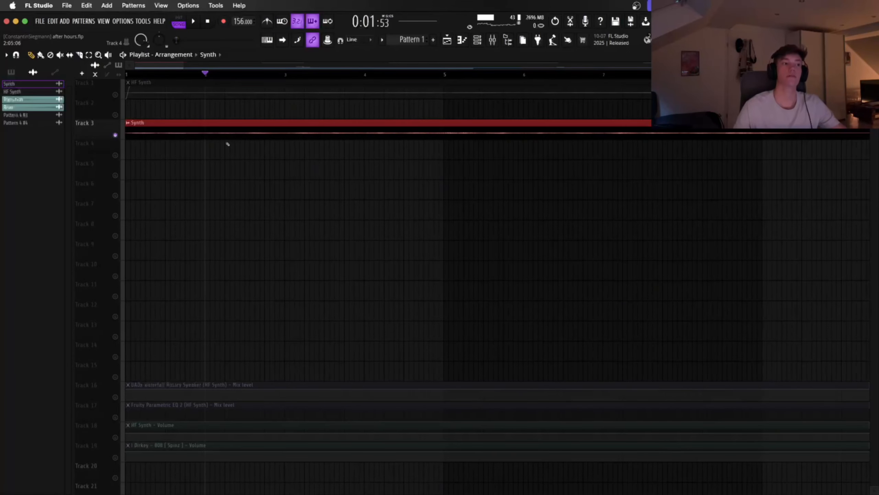
Step: Audition the Synth clip from late in bar 1 and again from late in bar 4
click(185, 74)
key(space)
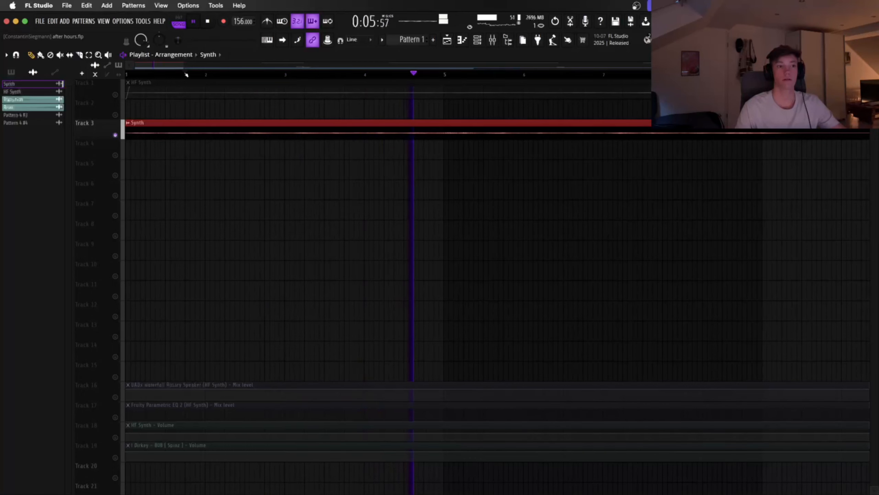
key(space)
click(425, 73)
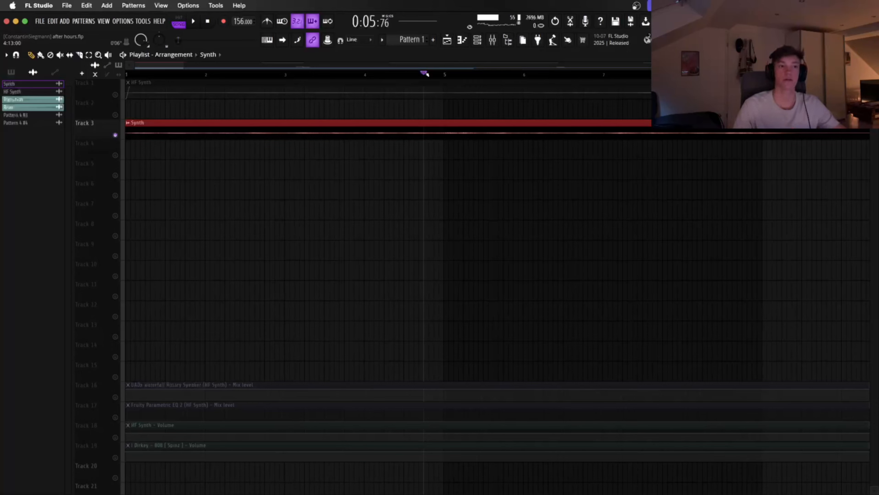
key(space)
key(space)
key(space)
Step: Slice the Synth clip on Track 3 at each bar from bar 2 to bar 8, and select the bar 2 and bar 4 slices
scroll(237, 134, up, 1)
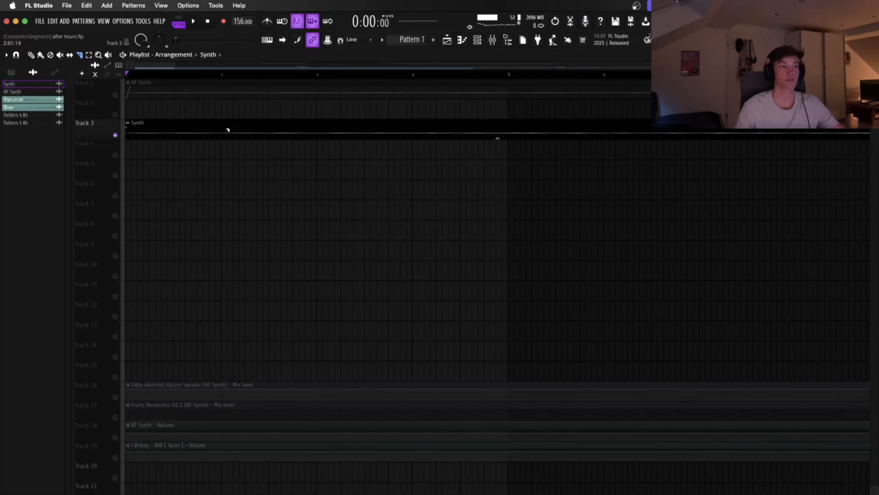
drag(225, 130, 700, 129)
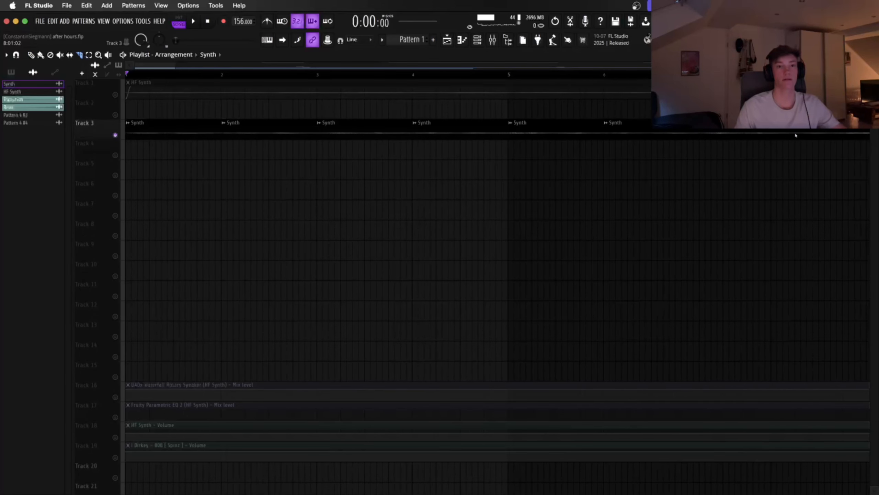
click(221, 74)
key(space)
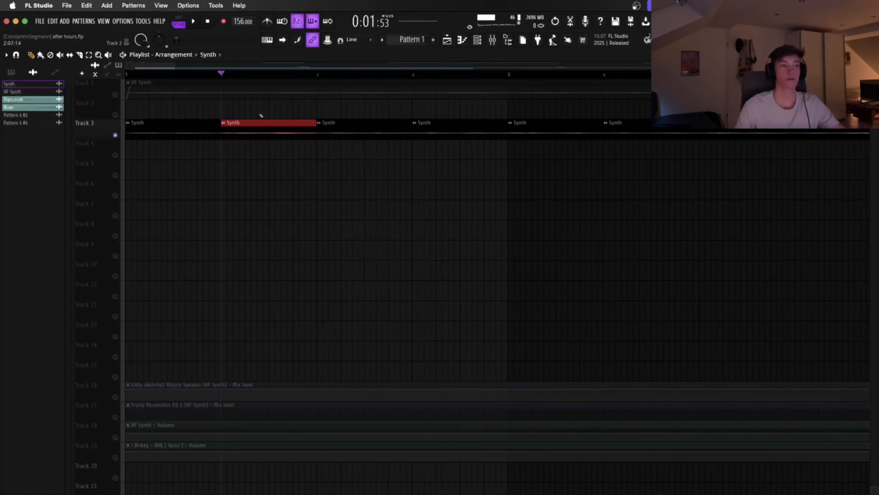
drag(258, 112, 281, 142)
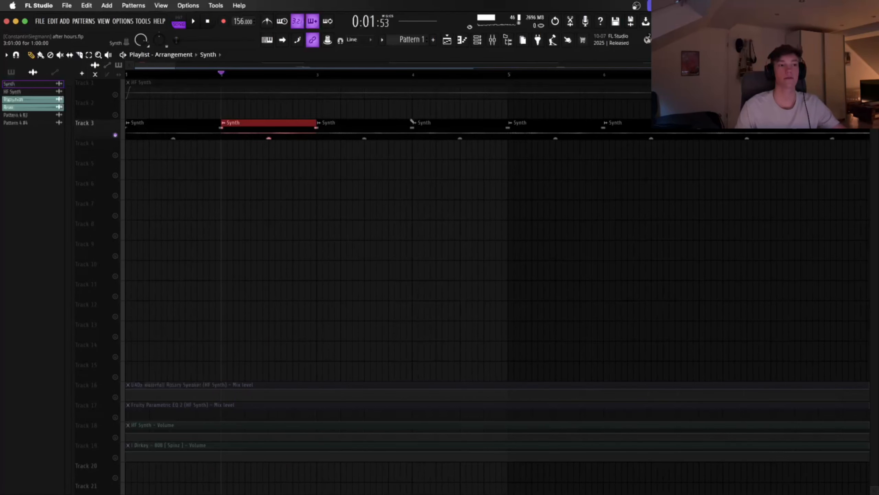
drag(419, 106, 435, 137)
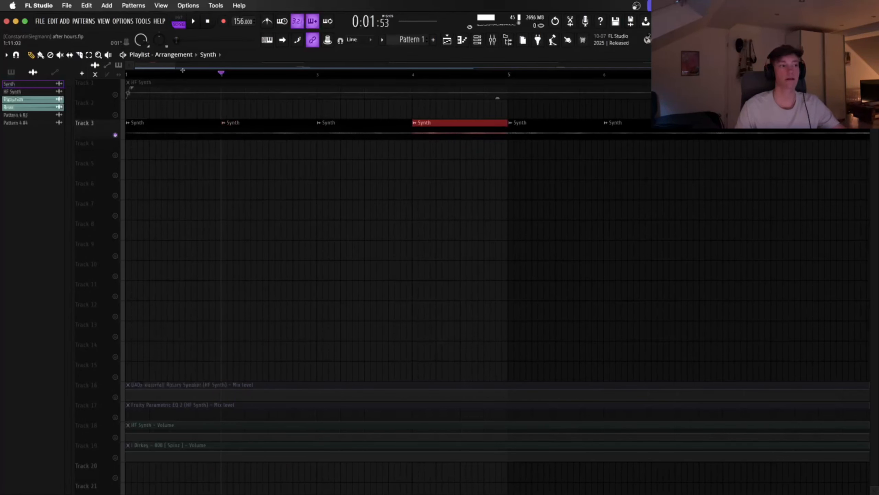
Step: Compare the sliced Synth bars by playing from bar 2 and jumping to bar 3 and bar 1
click(129, 75)
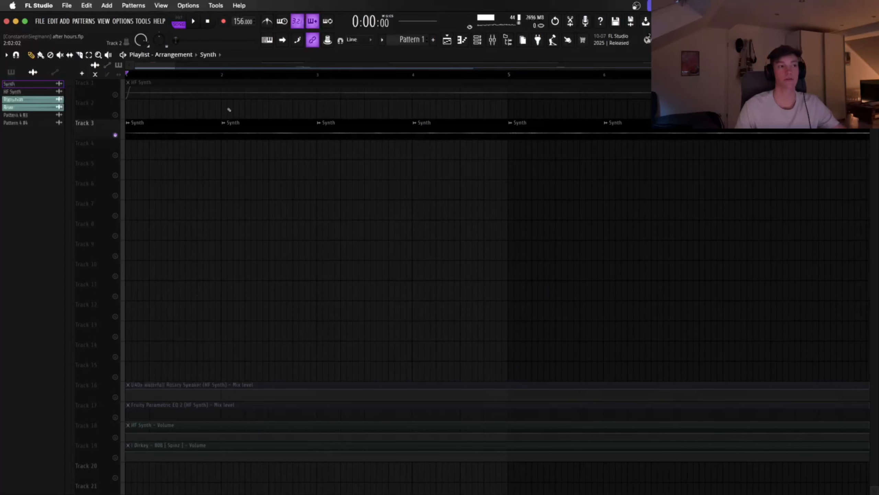
click(223, 75)
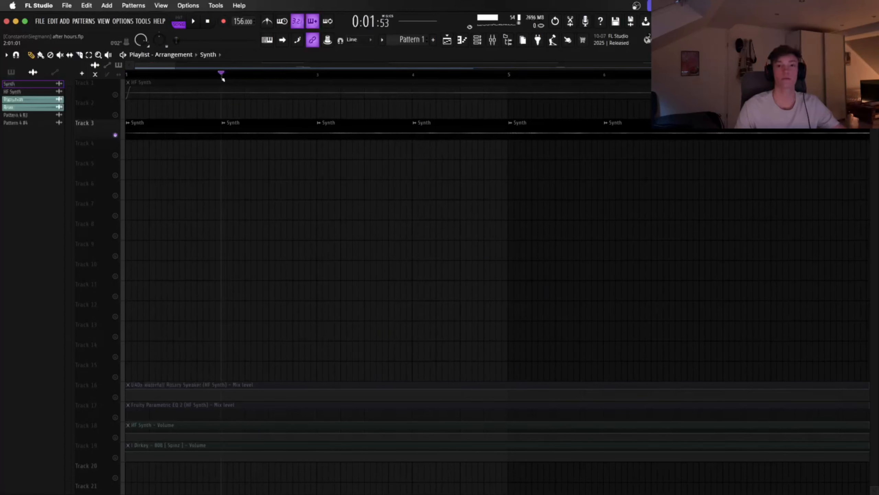
key(space)
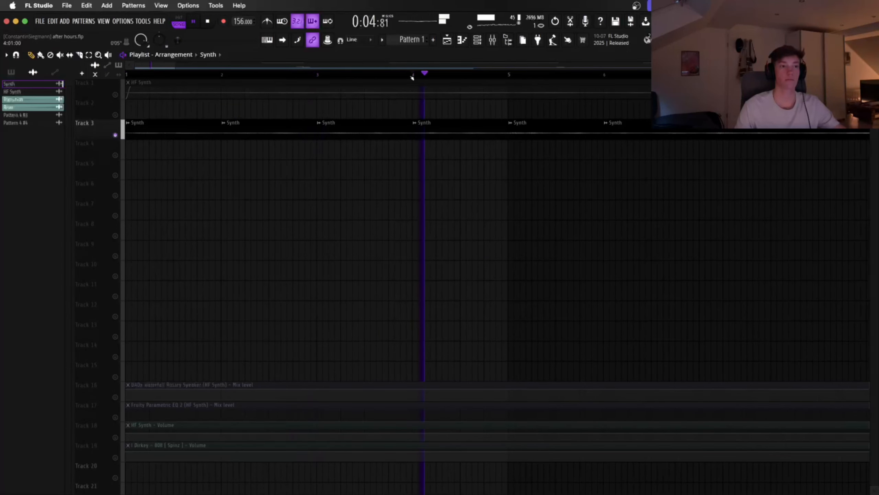
click(322, 75)
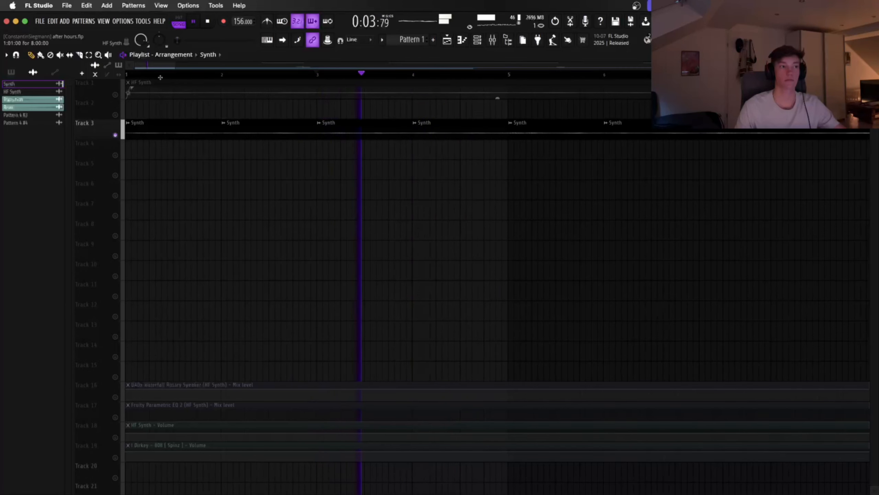
click(130, 75)
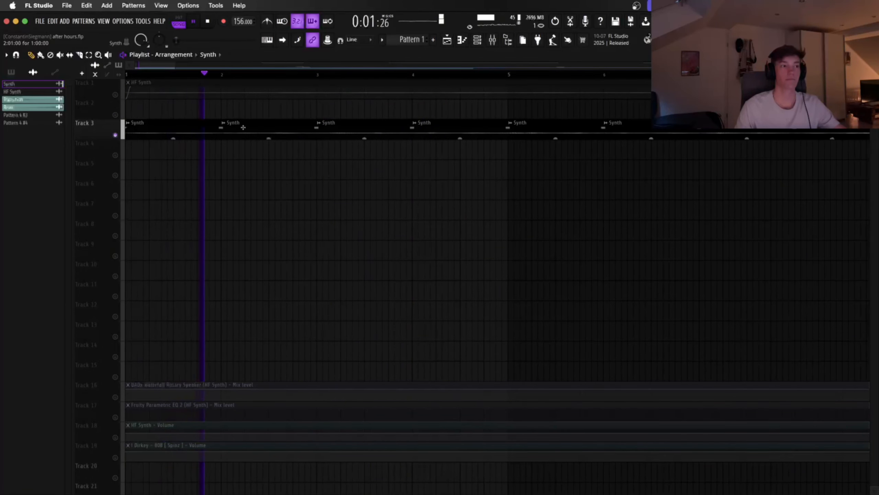
scroll(244, 128, down, 2)
key(space)
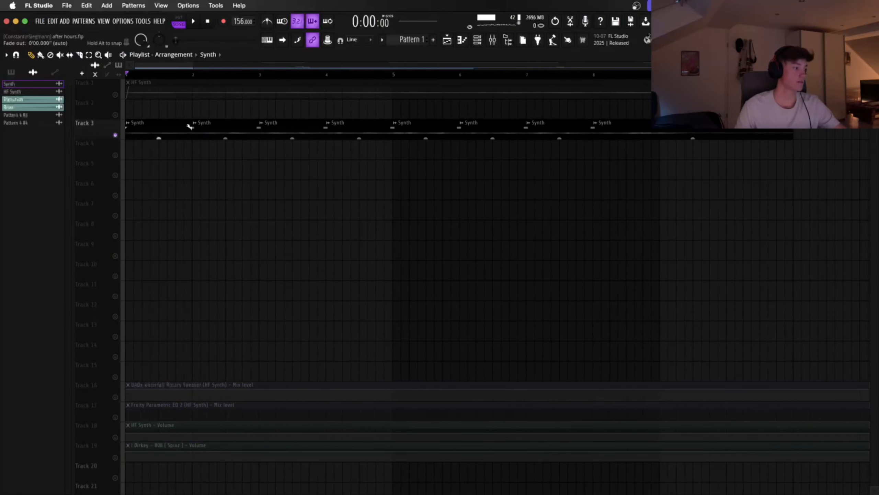
Step: Delete all the Synth slices from Track 3 and turn off the track's solo
drag(163, 109, 422, 164)
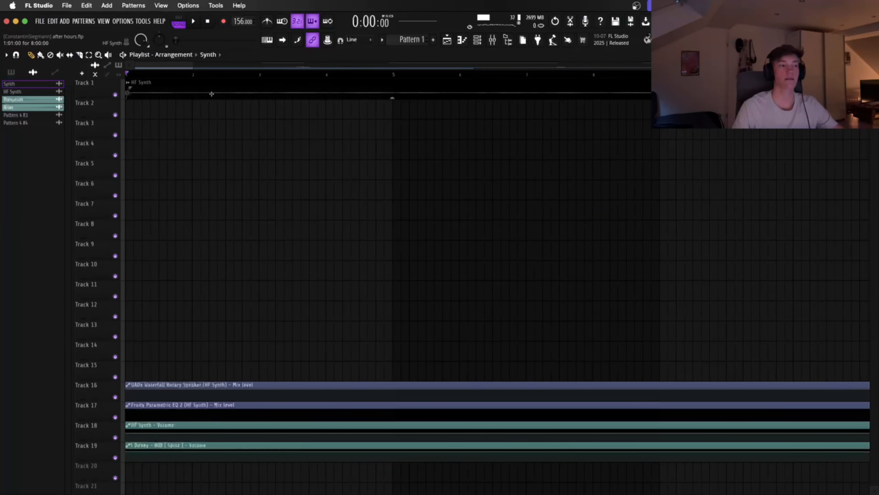
Step: Check the HF Synth clip's sample settings and play the clip from the start and from late in bar 2
double_click(210, 91)
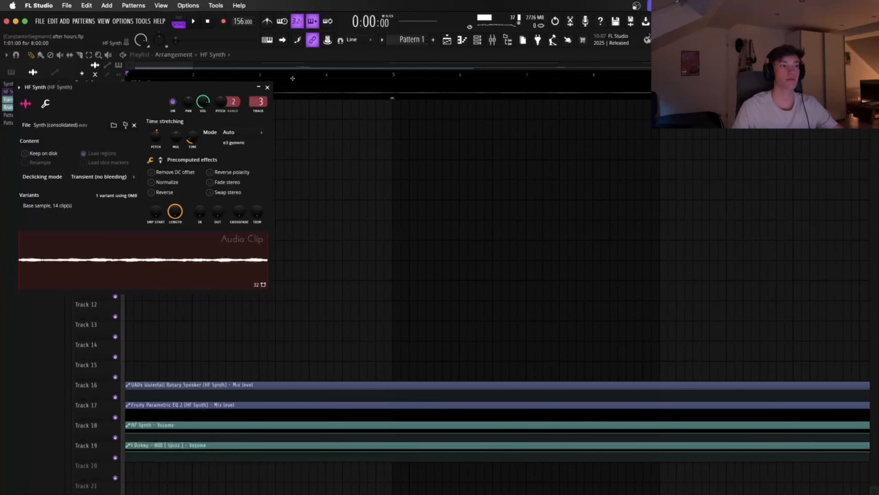
click(267, 87)
key(space)
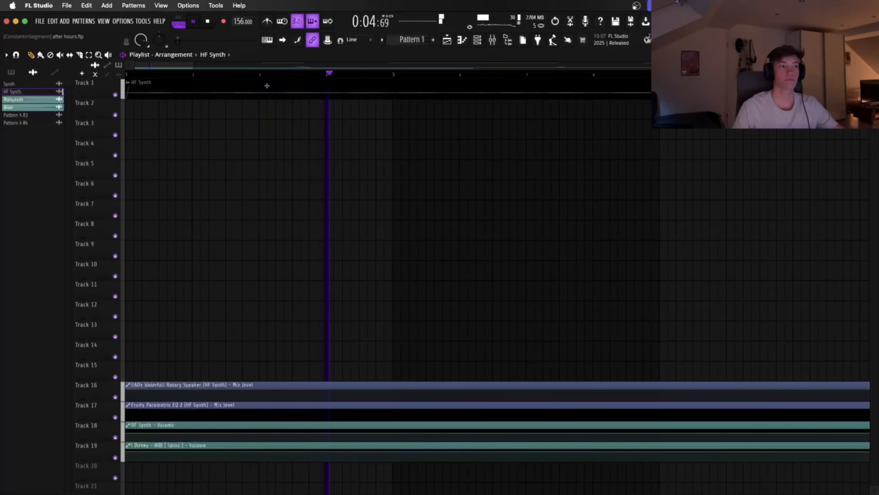
key(space)
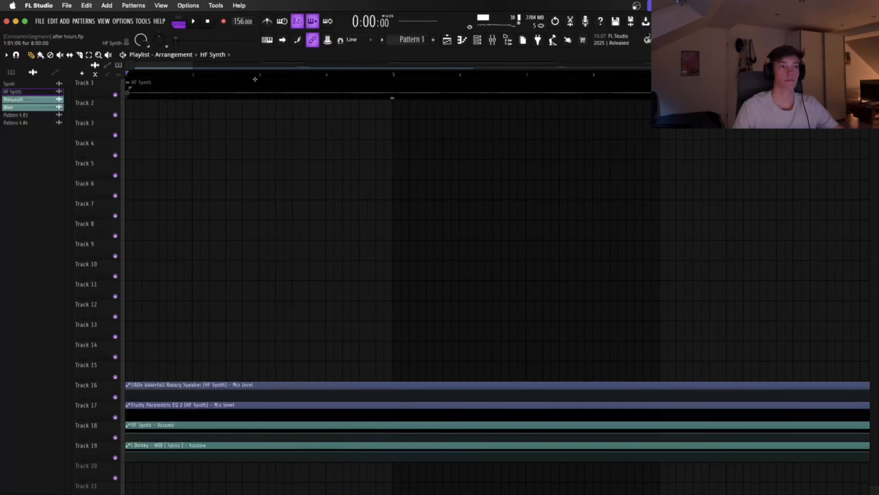
click(250, 72)
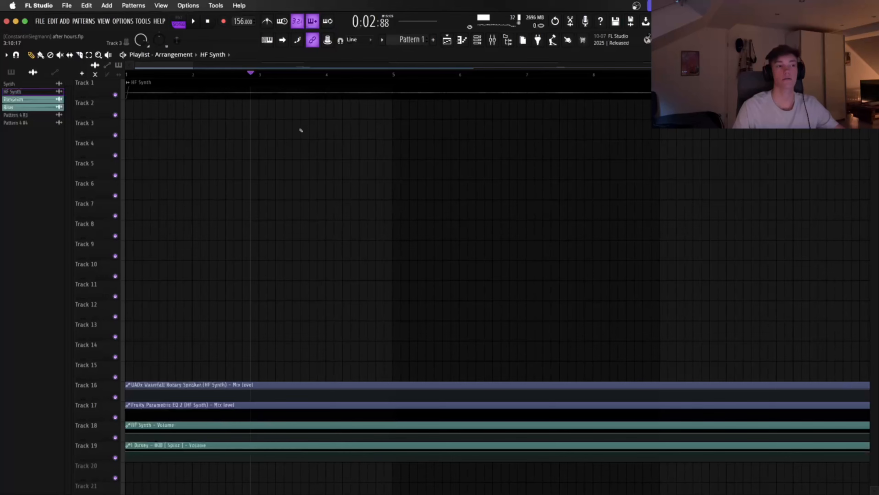
key(space)
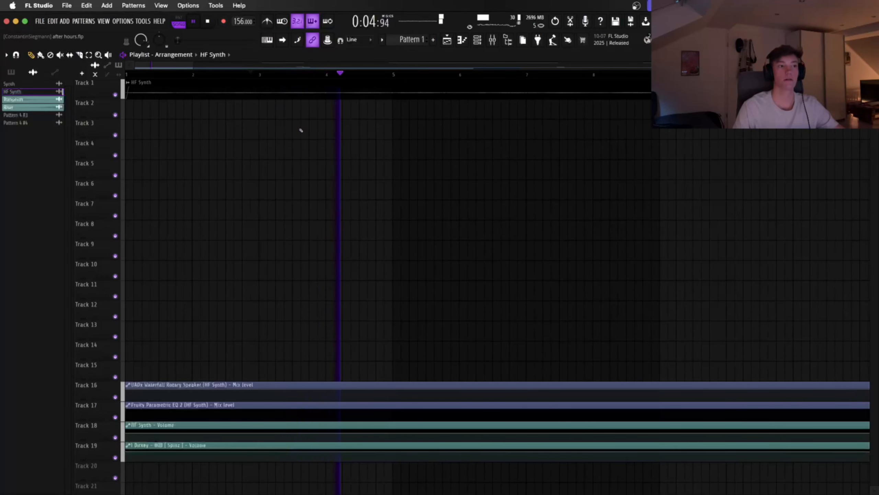
key(space)
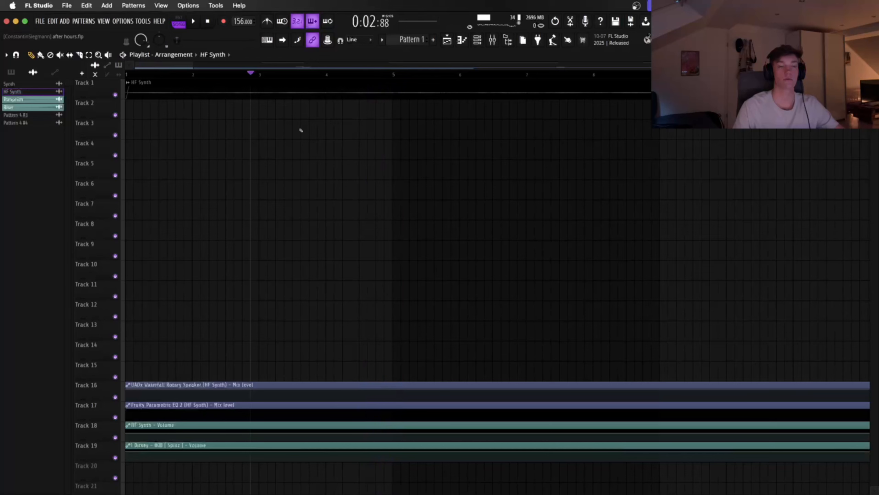
Step: Enable the first Fruity Parametric EQ 2 on the HF Synth mixer track, play the clip through it, and return playback to the start
click(492, 40)
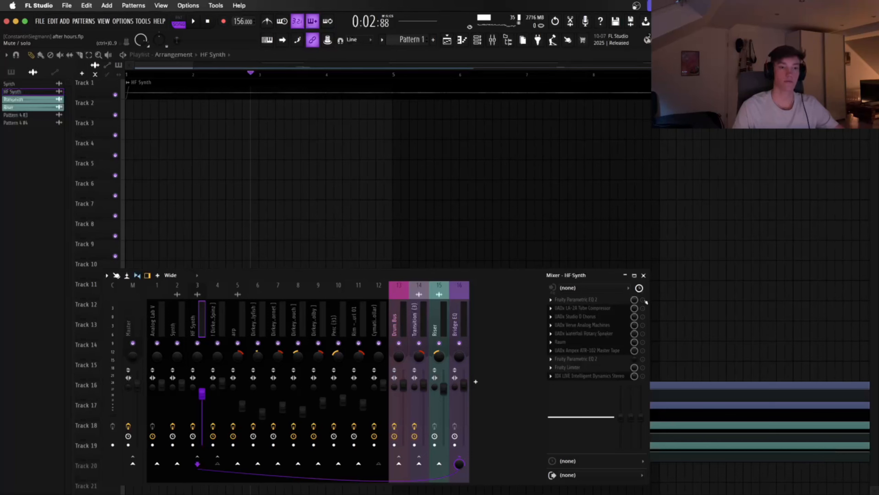
click(582, 299)
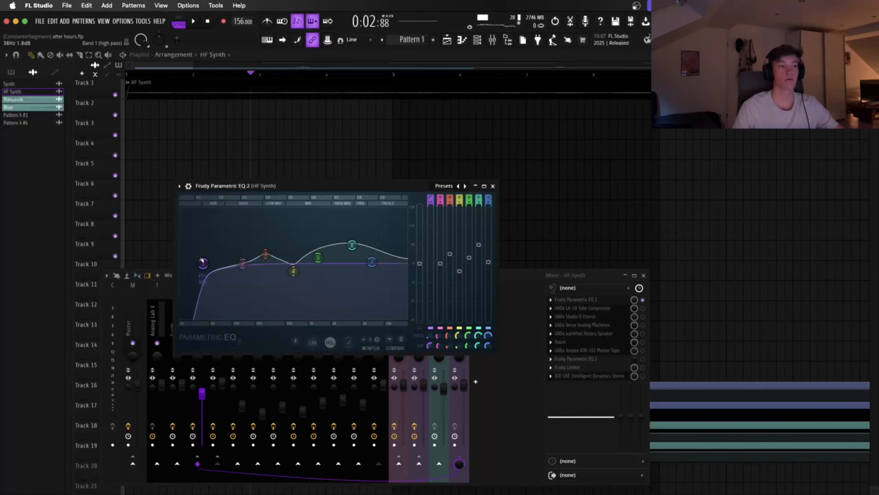
key(space)
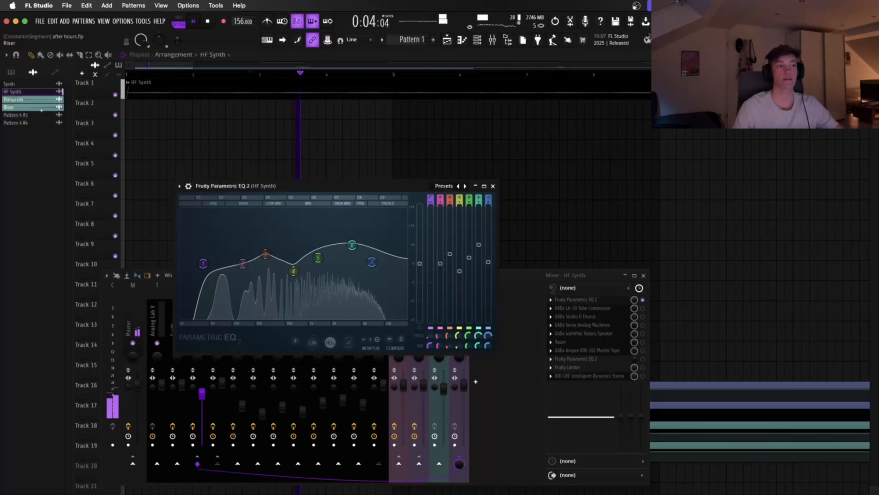
key(space)
click(130, 75)
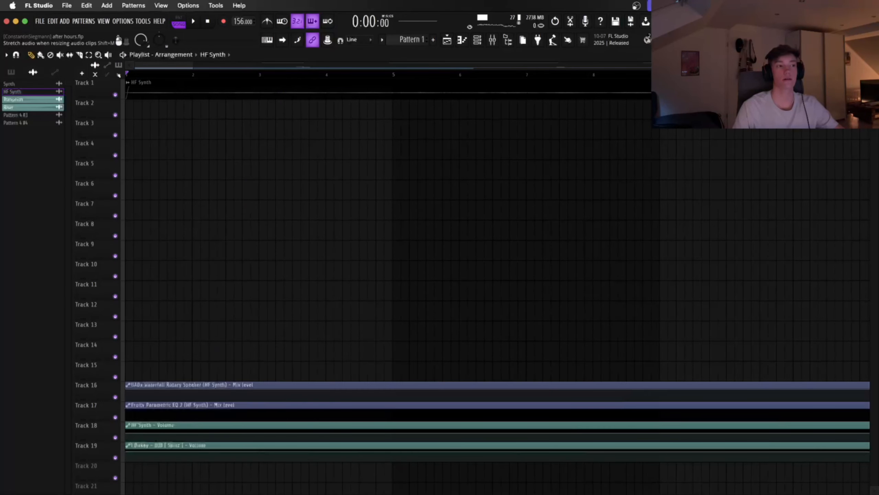
Step: Examine the first Fruity Parametric EQ 2 curve on HF Synth during playback, then close it and replay the clip
click(493, 40)
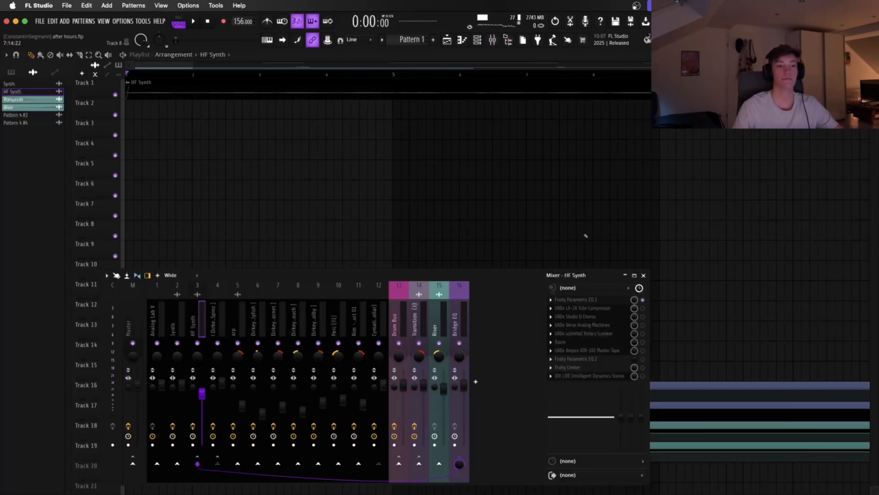
click(597, 300)
key(space)
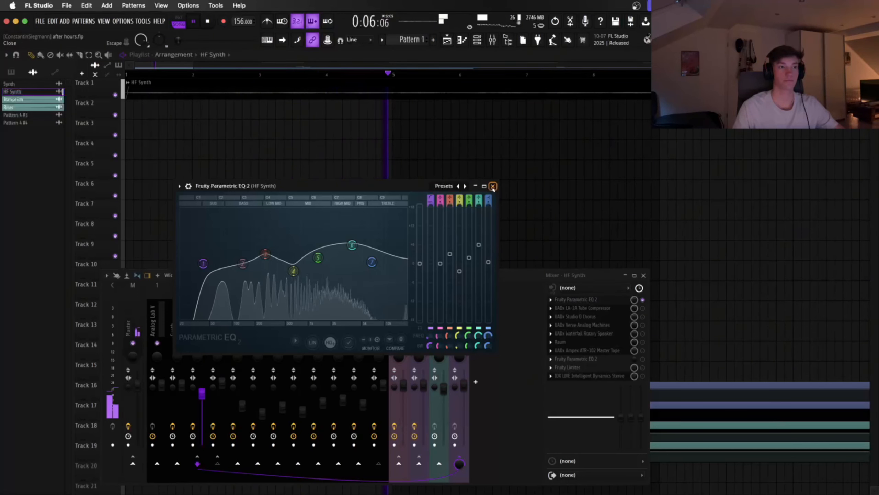
click(493, 186)
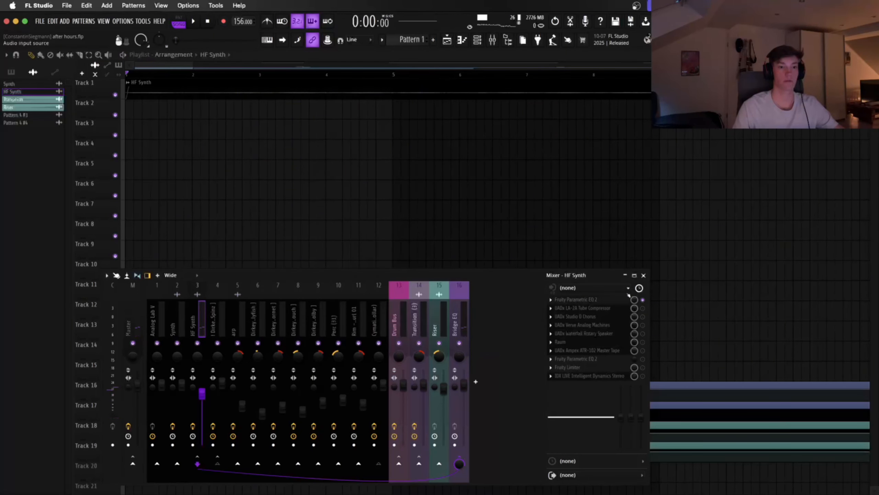
key(space)
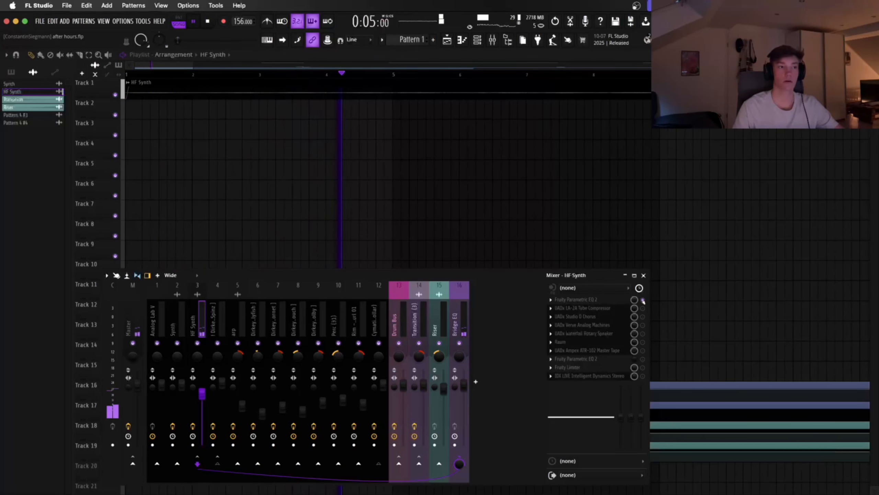
Step: Enable the UADx LA-2A Tube Compressor on HF Synth, check its settings, and play the clip through it
key(space)
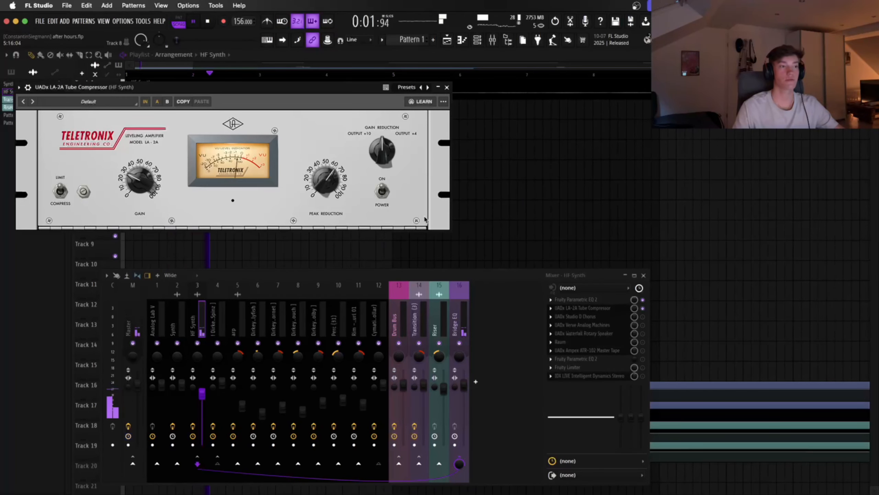
click(447, 87)
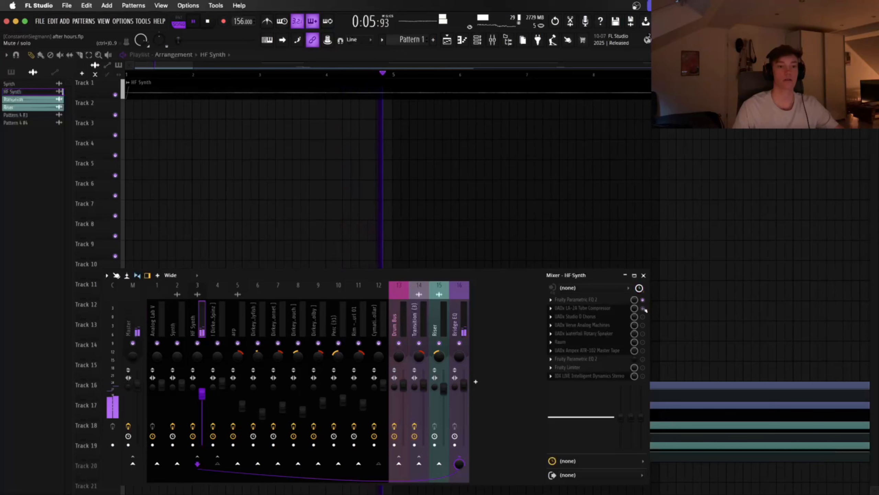
key(space)
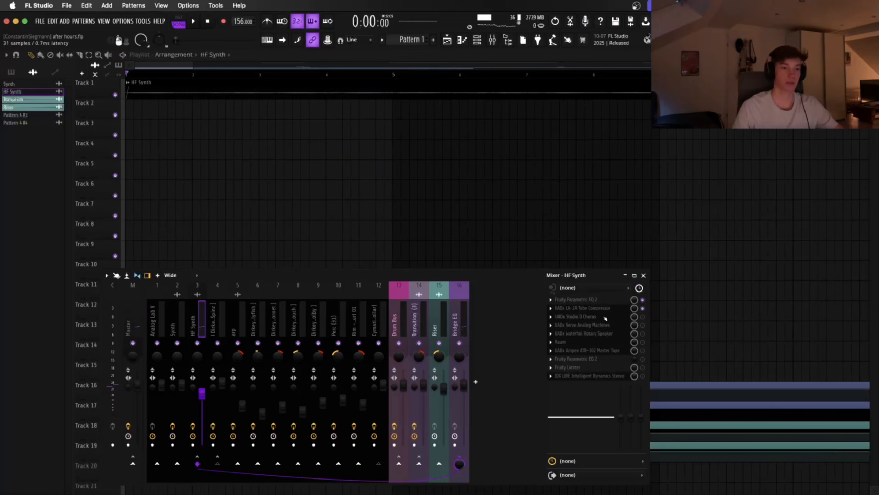
Step: Enable the UADx Studio D Chorus on HF Synth, view its modulation mode, and compare the playing clip with the chorus off and on
click(627, 319)
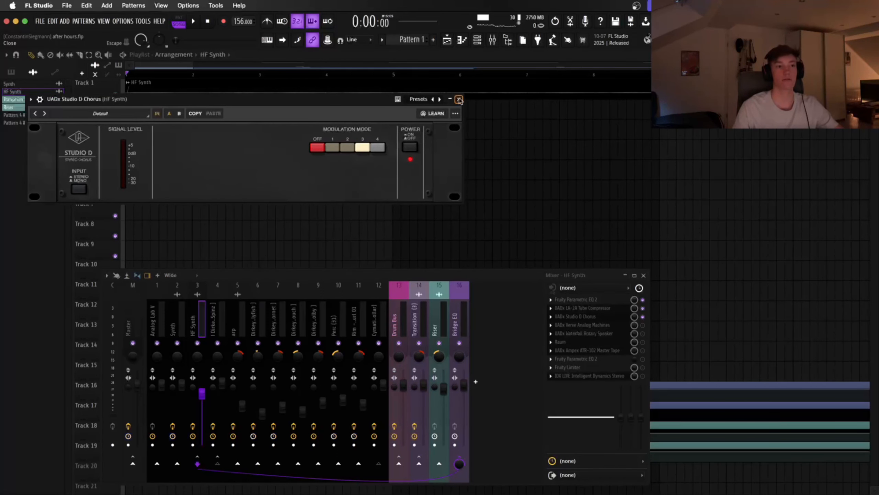
click(459, 100)
key(space)
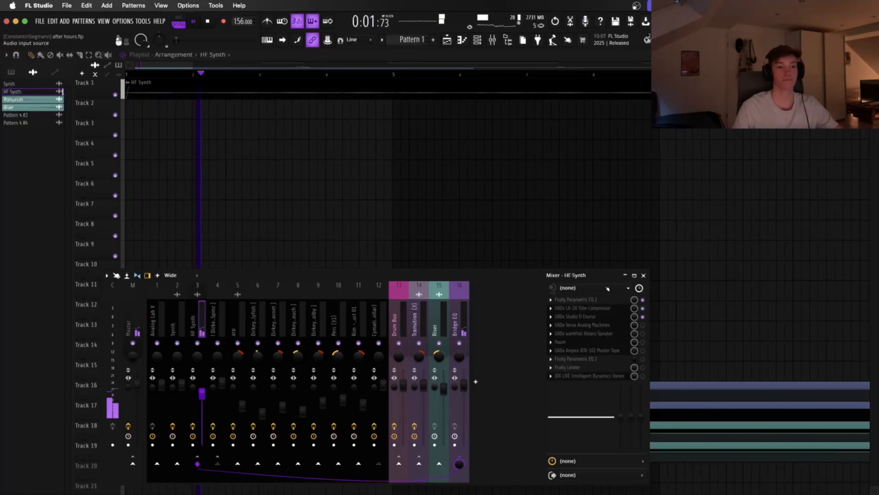
click(644, 317)
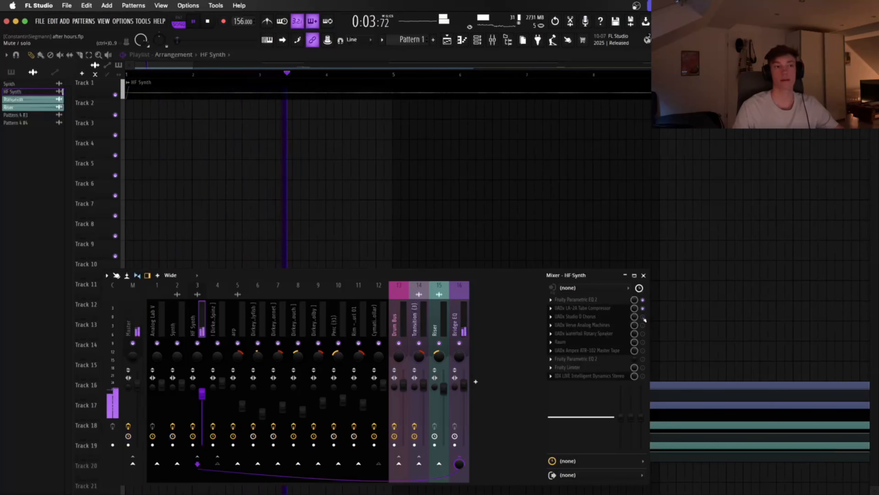
click(643, 317)
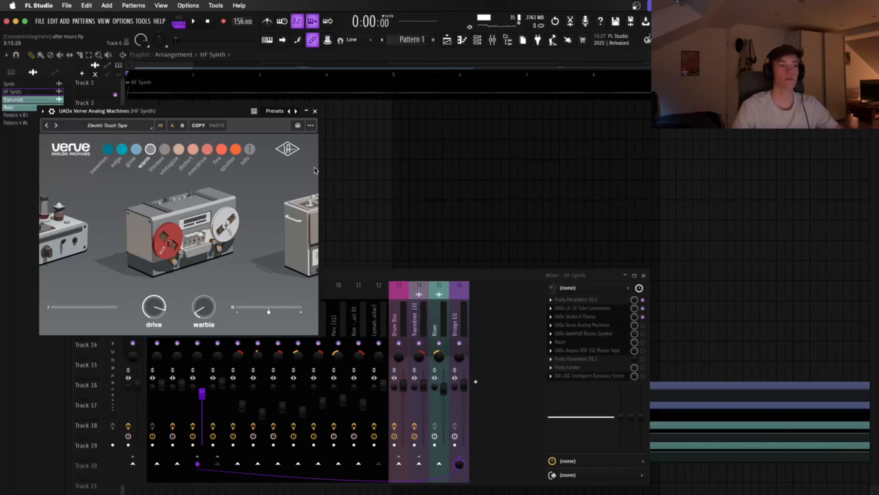
Step: Enable UADx Verve Analog Machines on HF Synth, review its settings, and play the clip to hear its effect
click(643, 325)
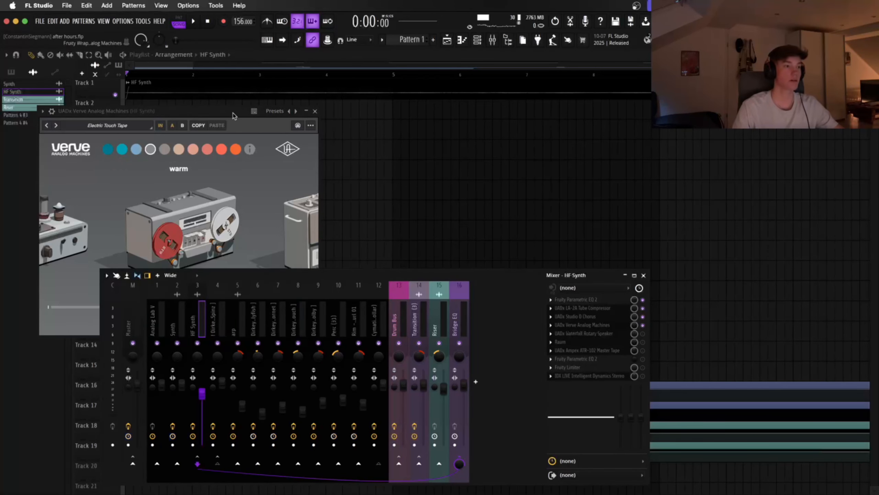
click(259, 127)
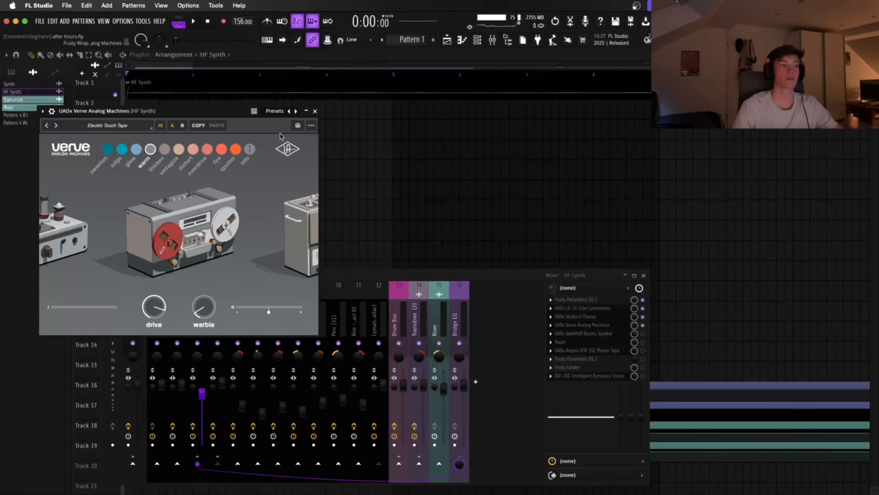
click(316, 111)
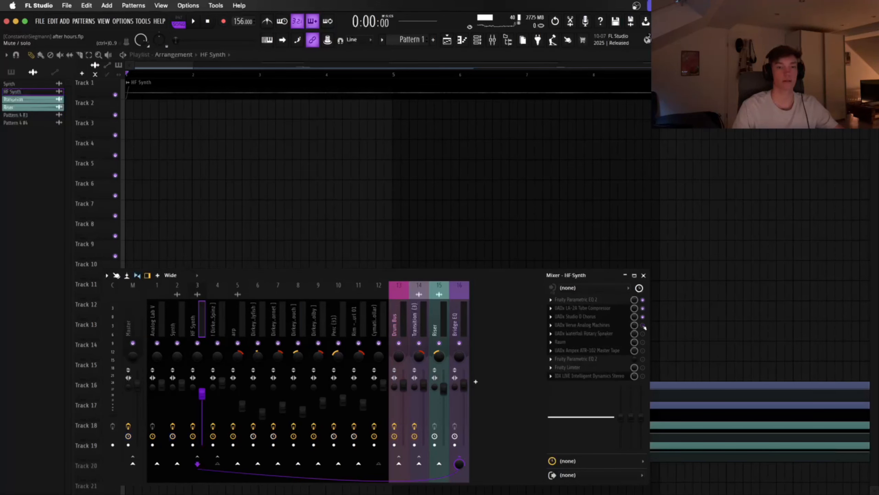
key(space)
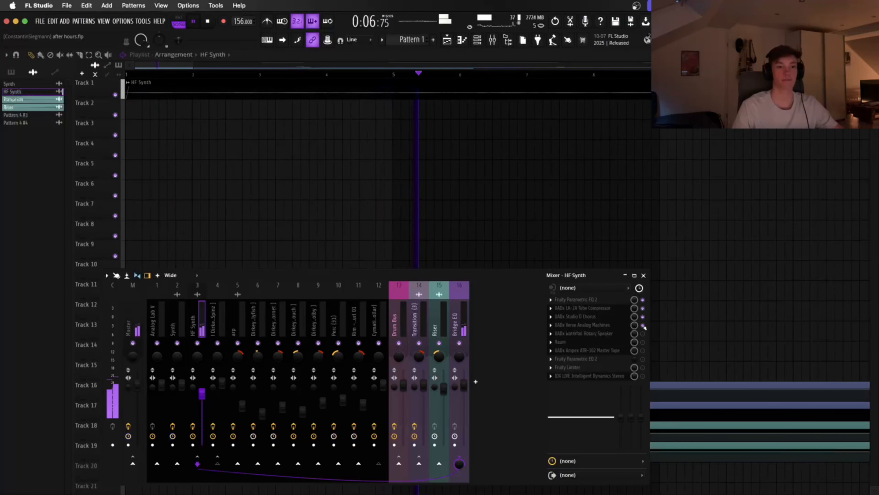
Step: Enable the Raum reverb on HF Synth and play the clip from the start through it
key(space)
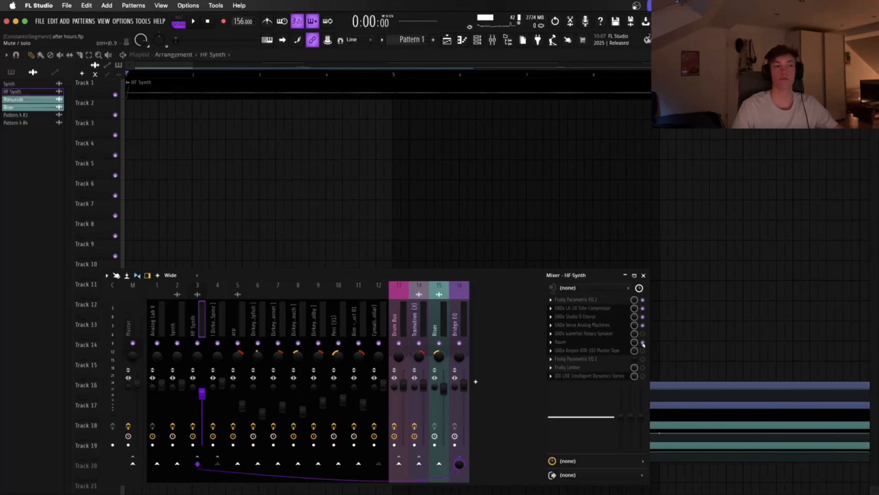
key(space)
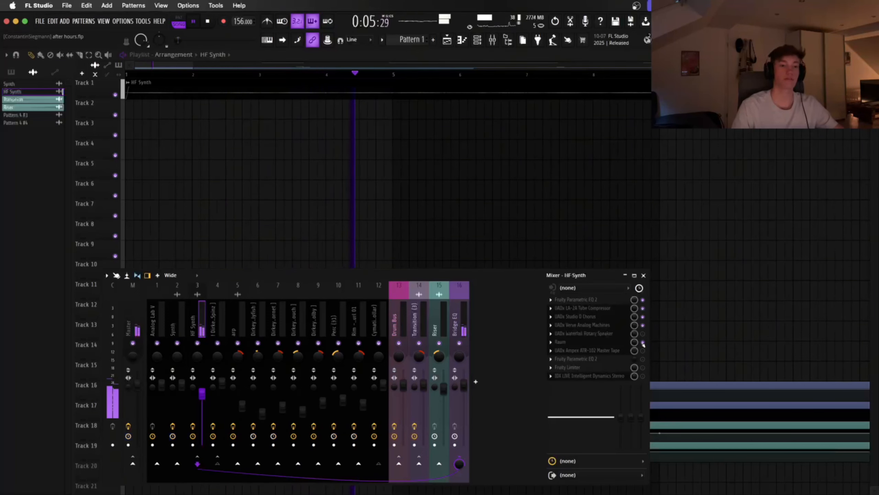
key(space)
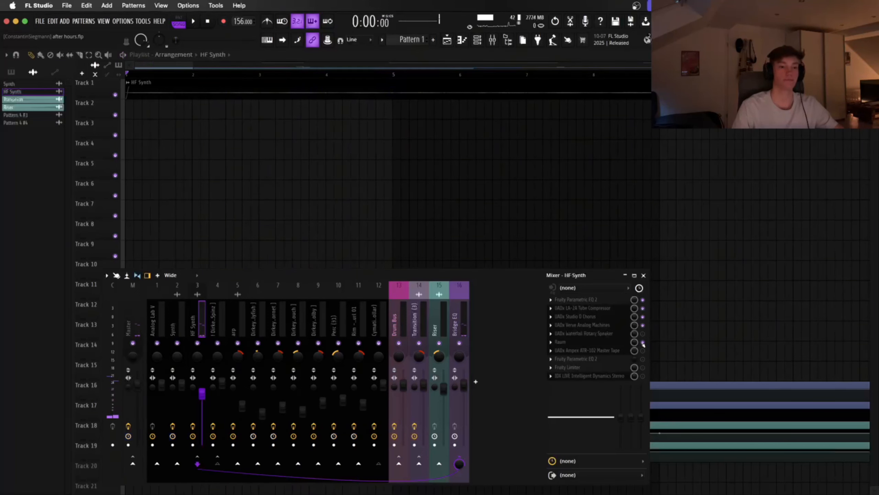
Step: Enable the UADx Ampex ATR-102 Master Tape on HF Synth, review its settings, and play the clip through it
click(646, 351)
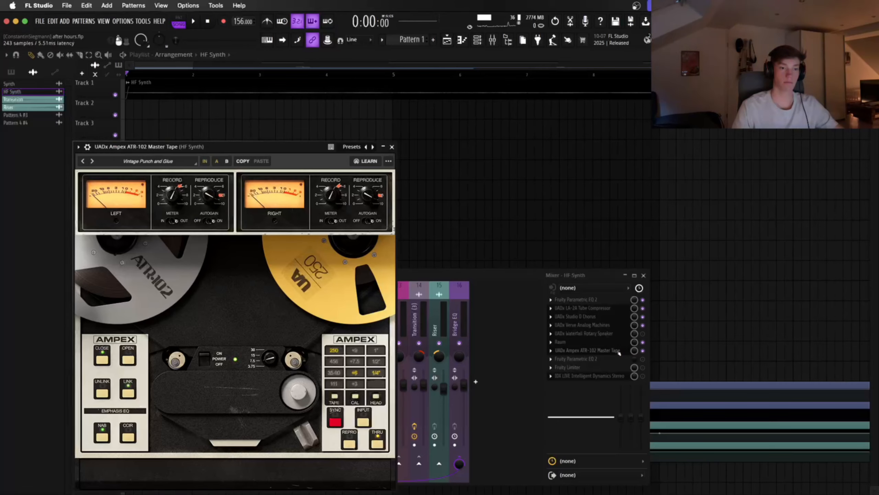
click(392, 147)
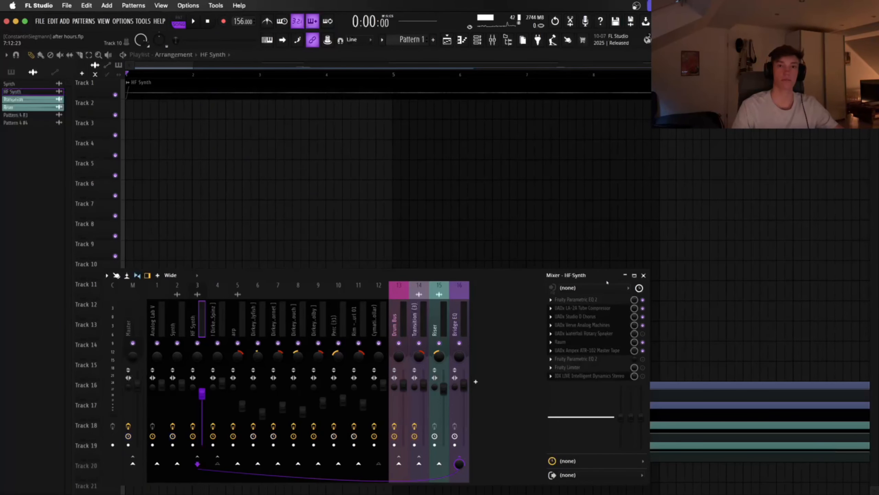
click(601, 350)
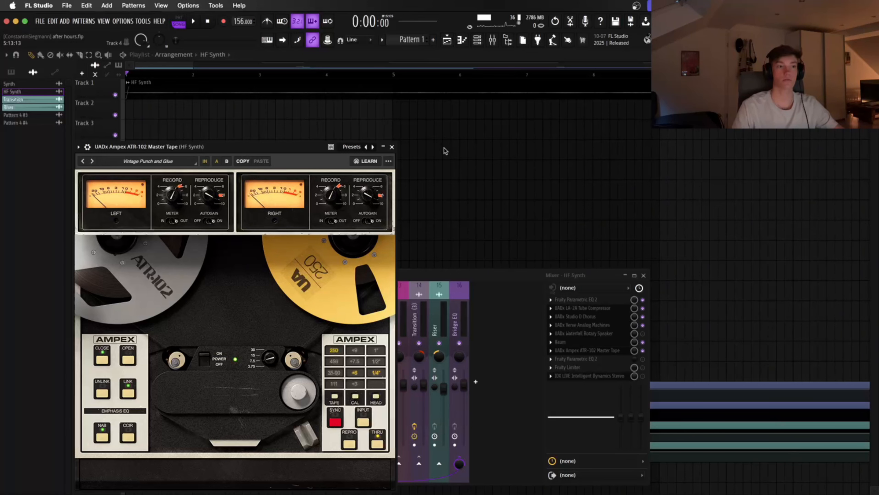
click(392, 147)
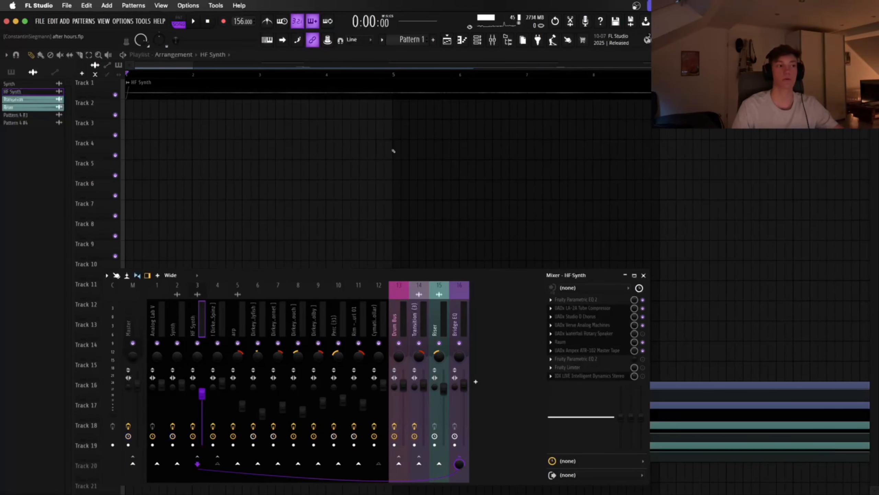
key(space)
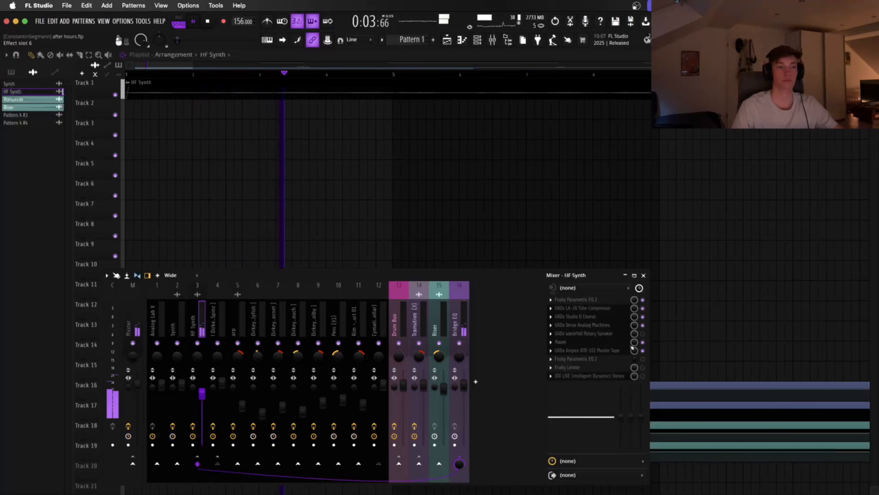
Step: Enable IDX LIVE Intelligent Dynamics Stereo on HF Synth and play the clip from the start
key(space)
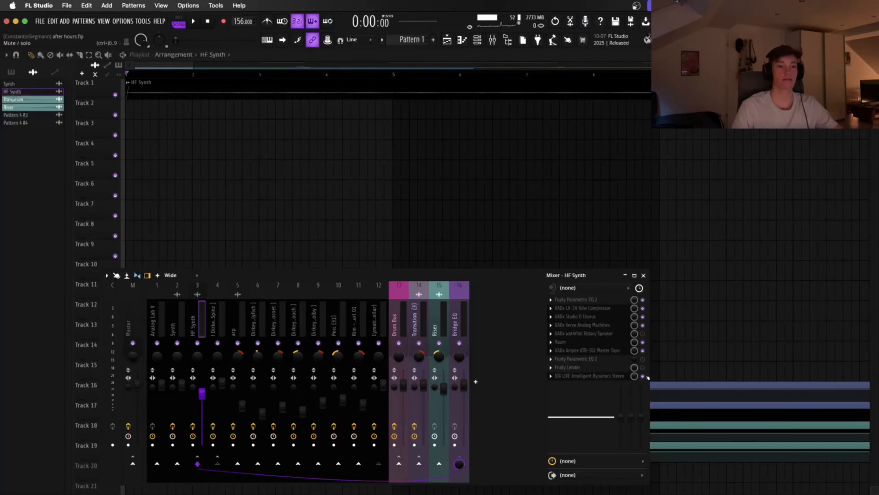
key(space)
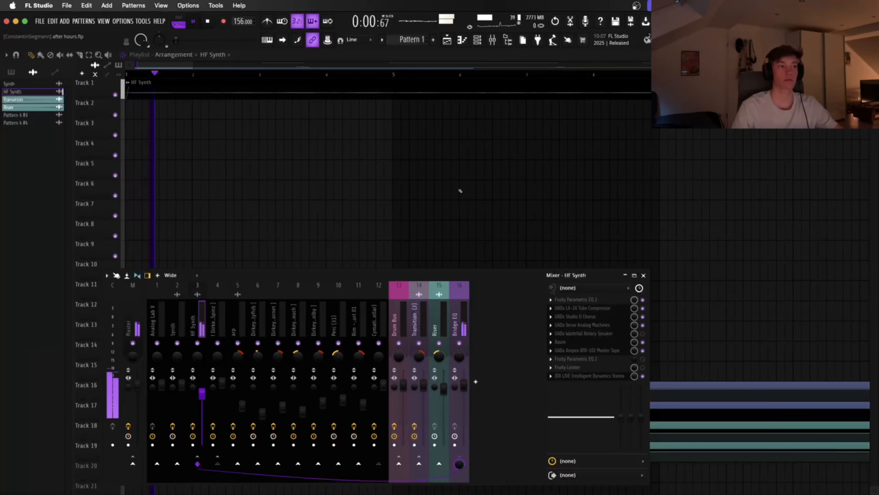
key(space)
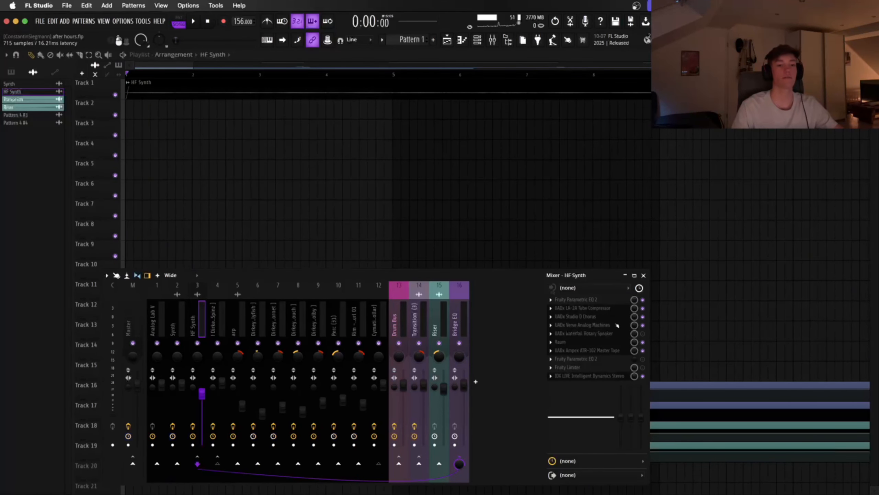
Step: Review the UADx Waterfall Rotary Speaker on HF Synth, enable it, and play the clip to compare it on and off
scroll(621, 220, down, 1)
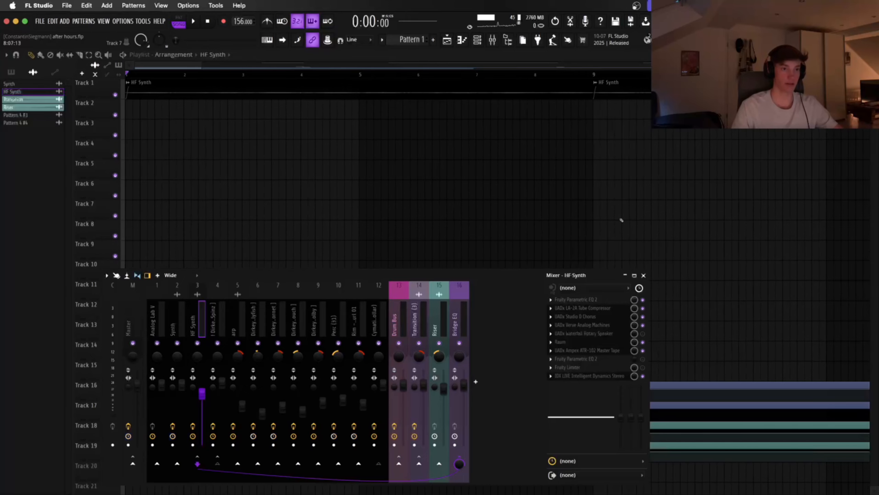
click(585, 333)
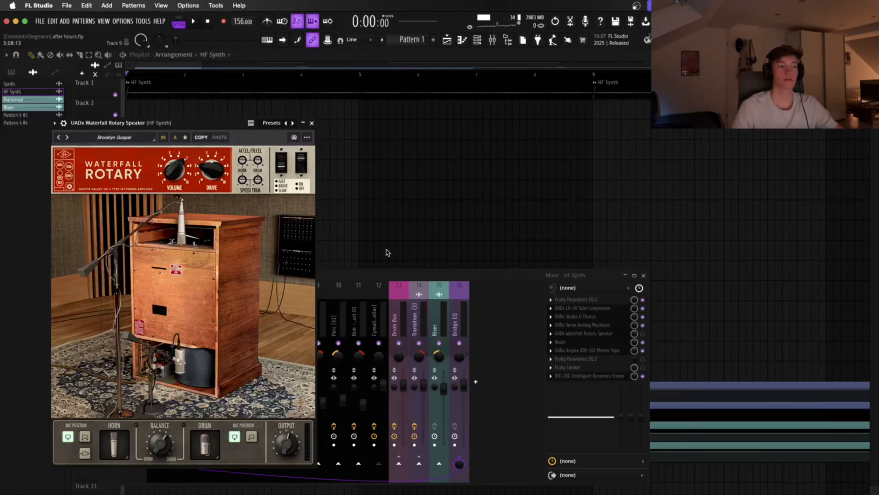
click(311, 123)
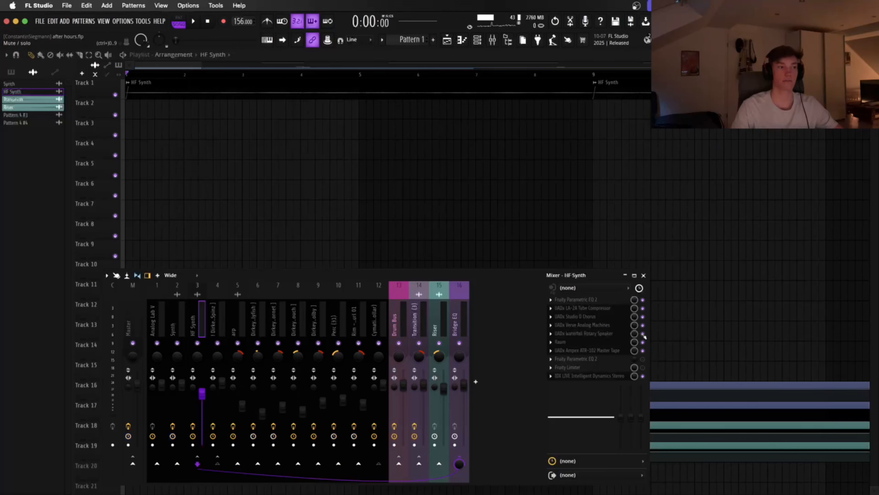
key(space)
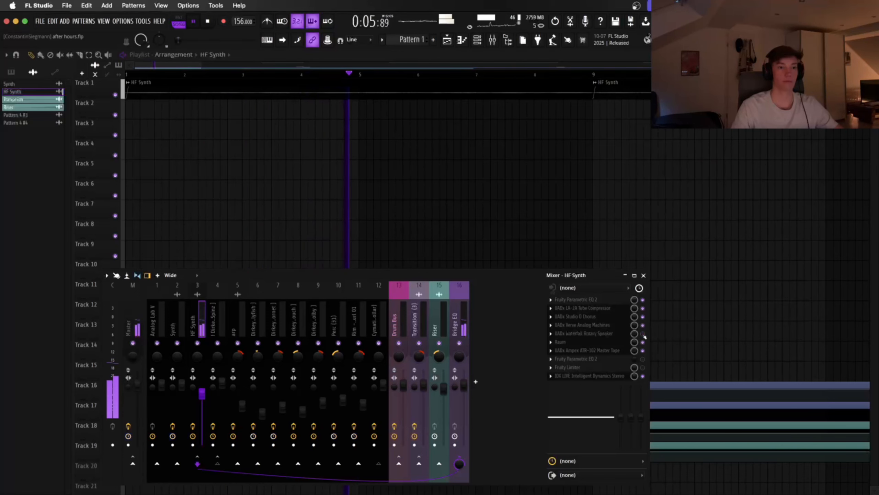
key(space)
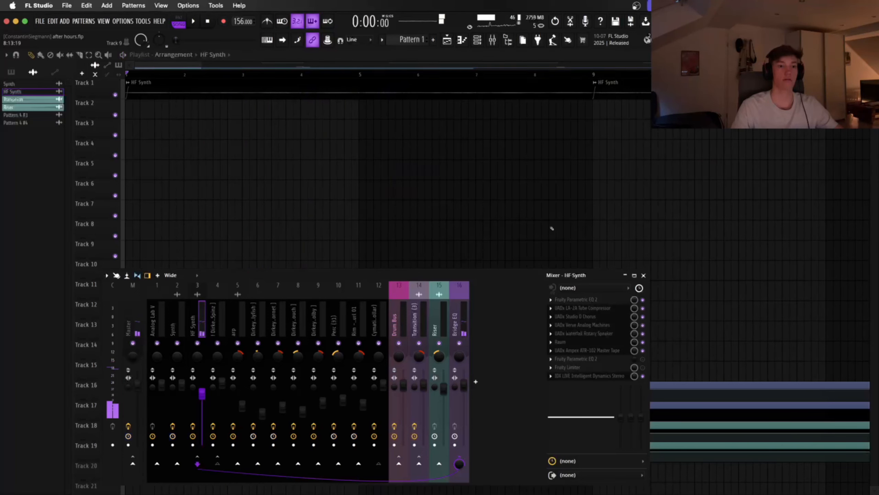
Step: Examine the UADx Waterfall Rotary Speaker mix level automation clip on Track 16 from the start to bar 17
scroll(381, 208, down, 4)
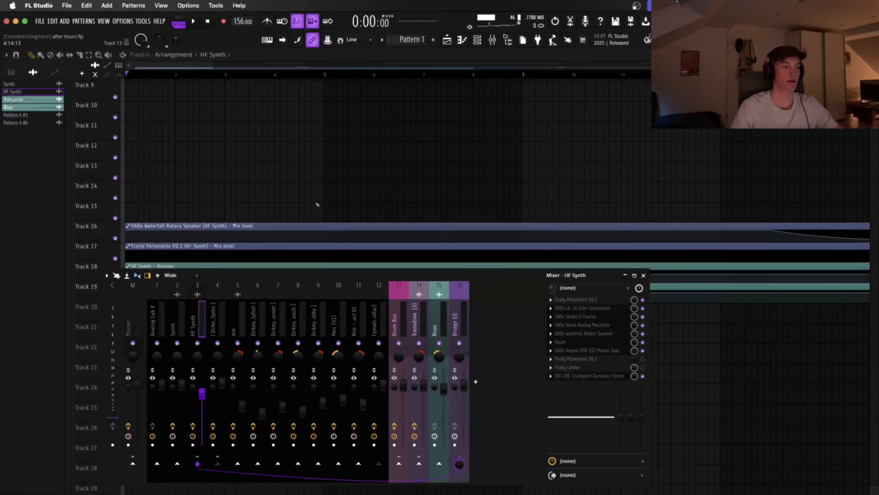
scroll(187, 156, down, 2)
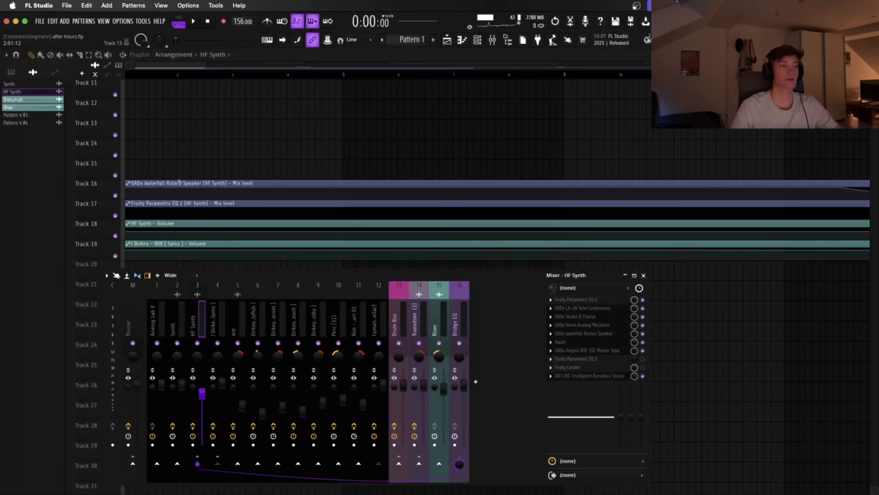
scroll(156, 175, up, 1)
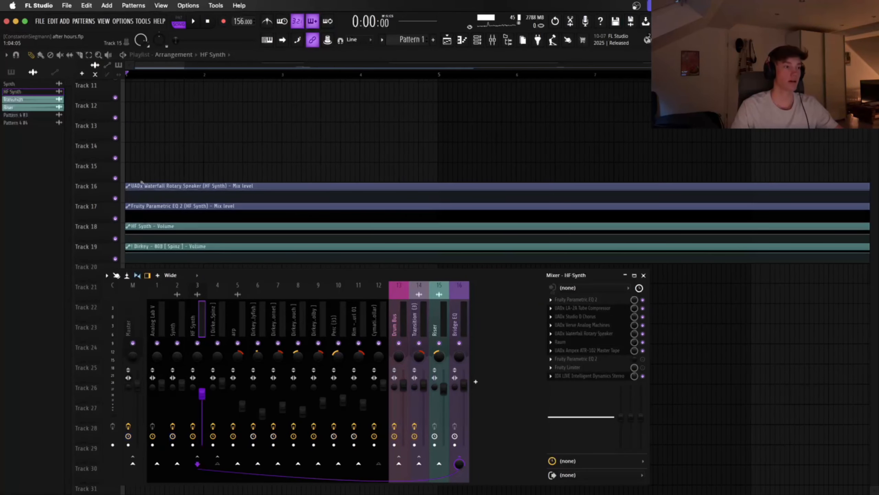
click(159, 186)
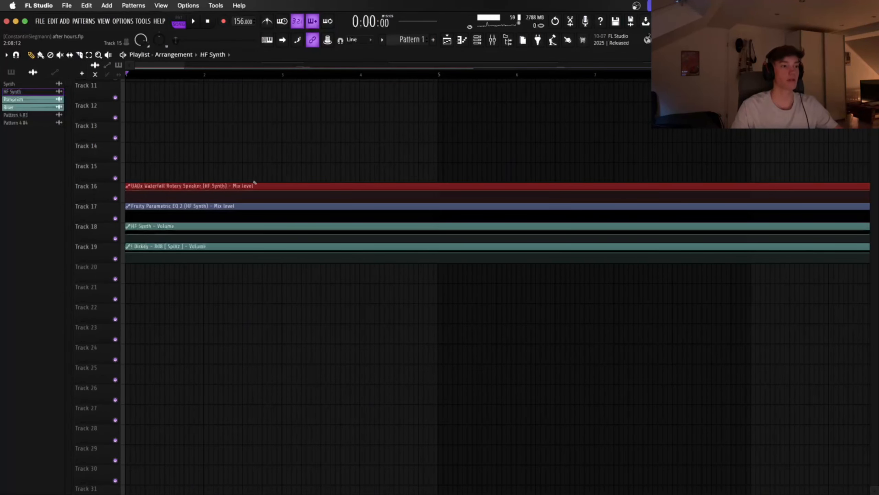
scroll(385, 237, down, 5)
scroll(385, 237, up, 5)
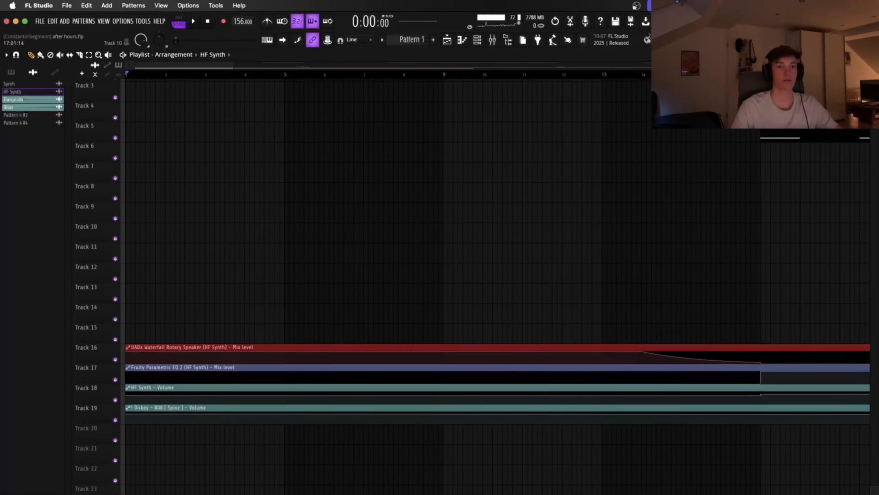
scroll(739, 130, up, 2)
scroll(739, 129, down, 3)
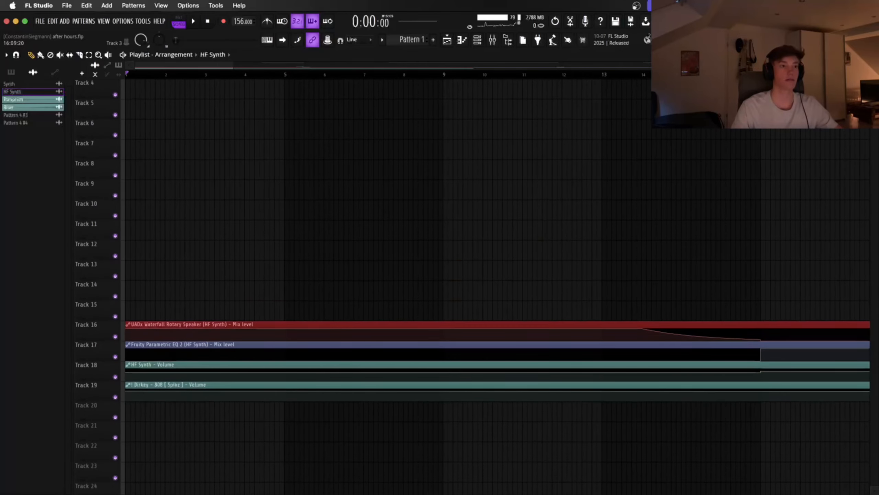
scroll(412, 170, down, 5)
scroll(412, 171, up, 3)
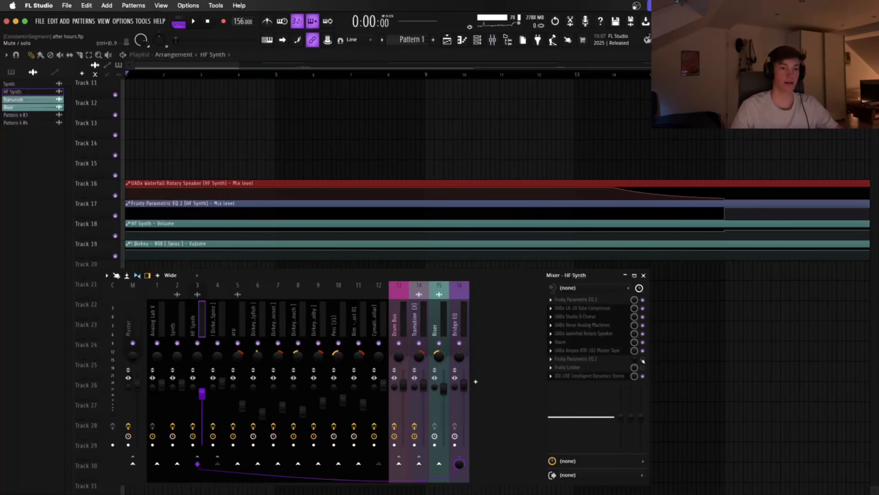
Step: Review the Fruity Parametric EQ 2 curves on HF Synth, close the EQ, and briefly play the arrangement from bar 17
click(642, 360)
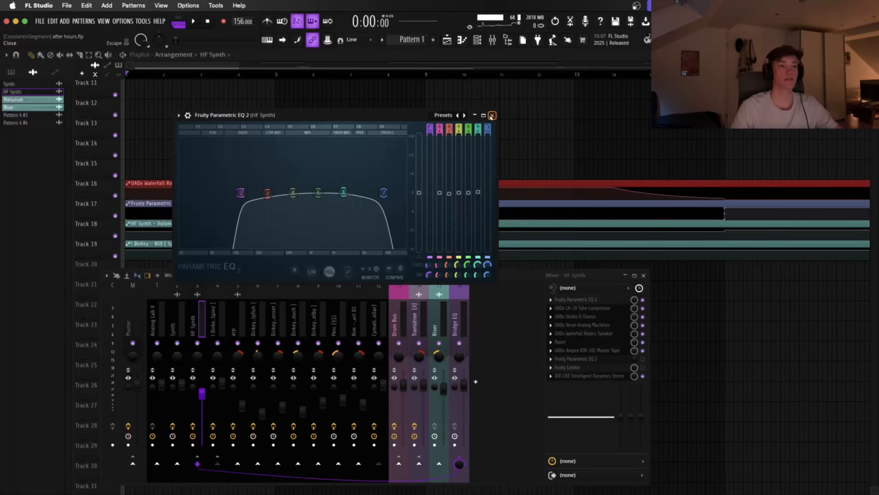
scroll(667, 163, up, 7)
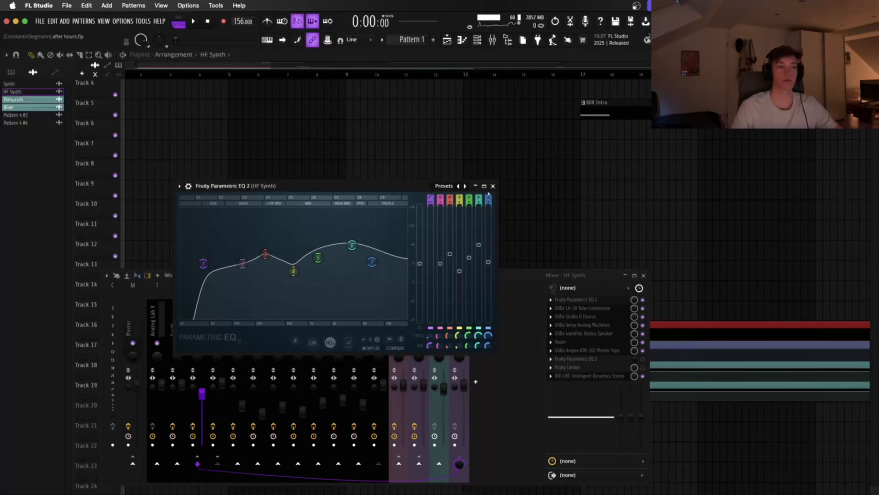
click(493, 187)
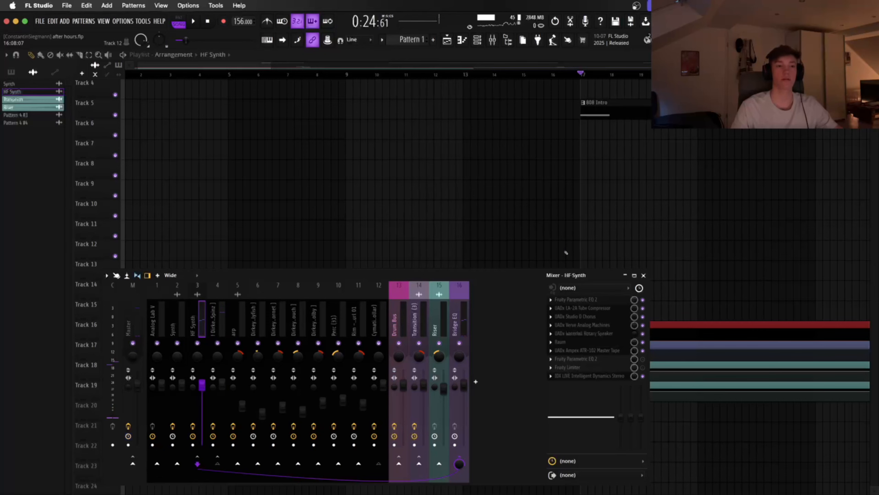
scroll(555, 232, up, 2)
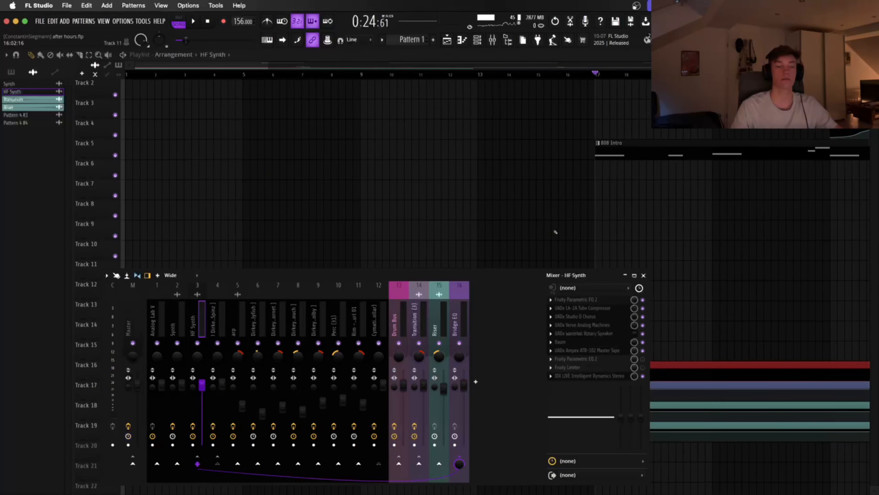
key(space)
key(space)
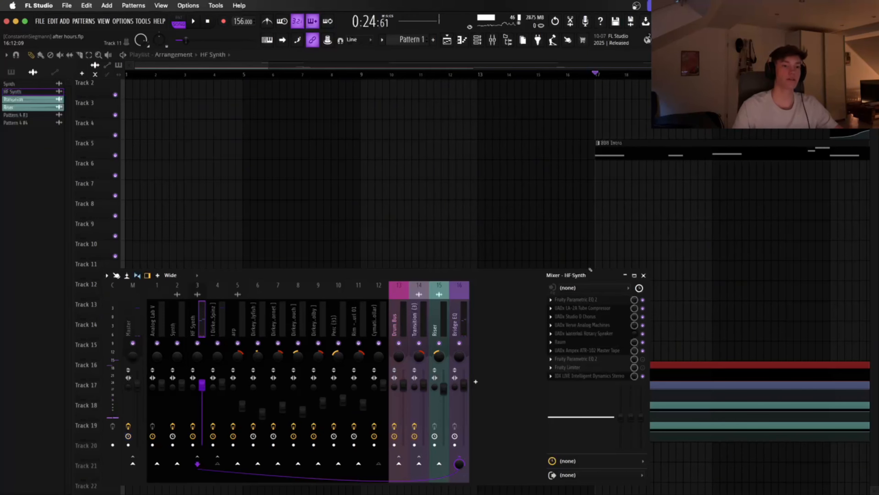
Step: Enable the second Fruity Parametric EQ 2 on HF Synth, check its mix level automation around bar 17, and play from there
scroll(560, 223, down, 10)
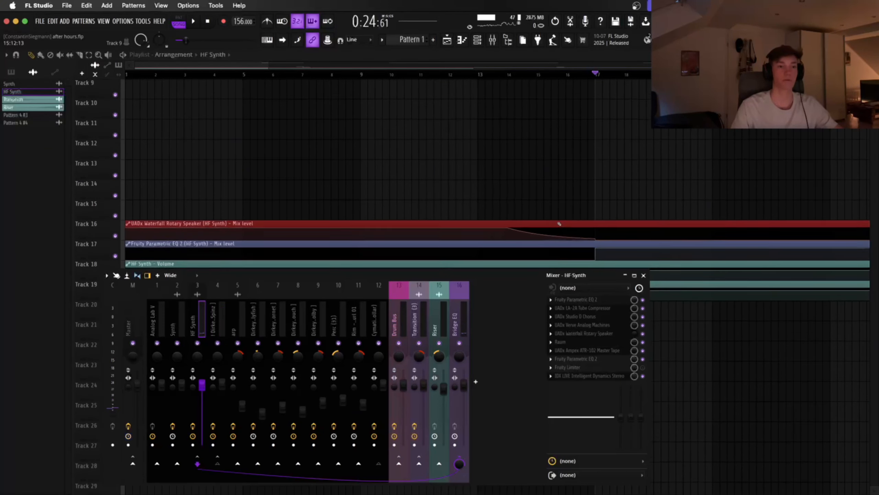
scroll(553, 181, up, 3)
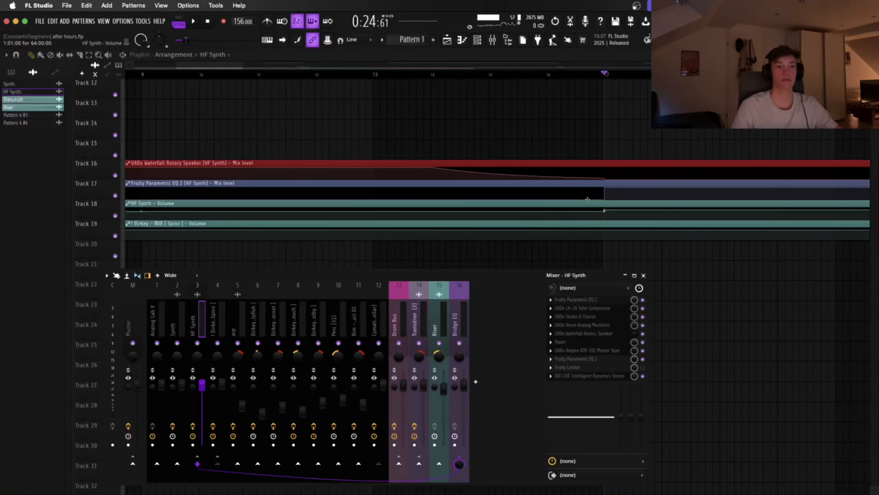
scroll(597, 157, up, 3)
scroll(601, 87, up, 4)
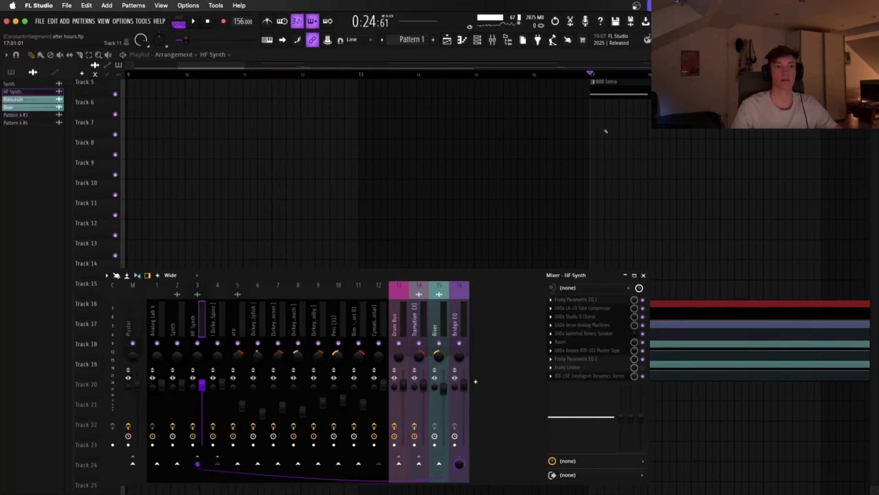
scroll(612, 116, down, 3)
scroll(613, 120, up, 2)
scroll(613, 120, down, 1)
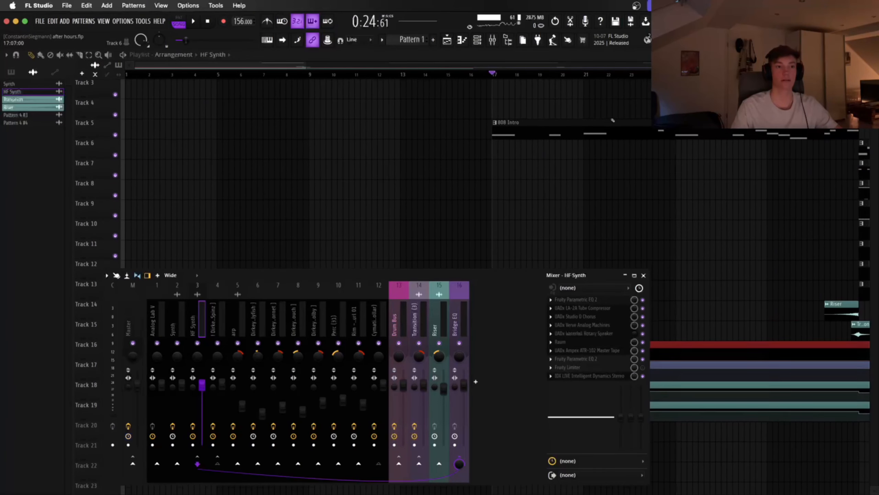
key(space)
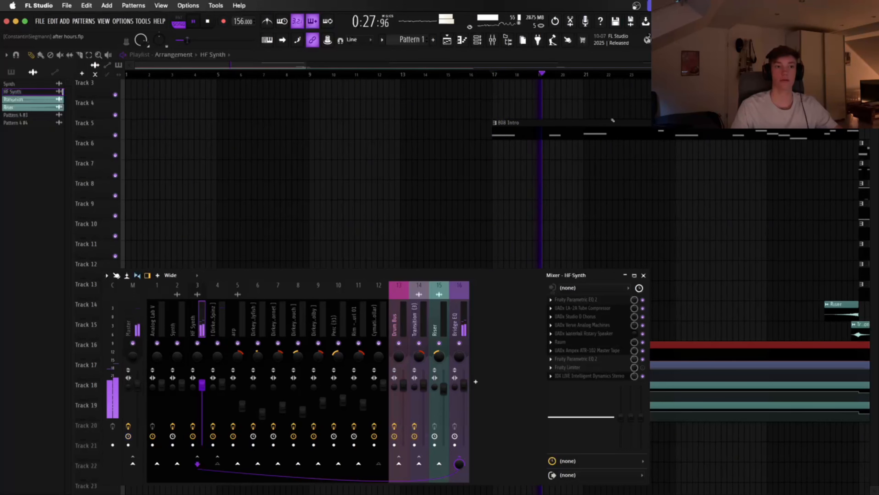
key(space)
Step: Return the playhead to bar 1, deselect the automation clip, and briefly play the arrangement
scroll(613, 120, down, 4)
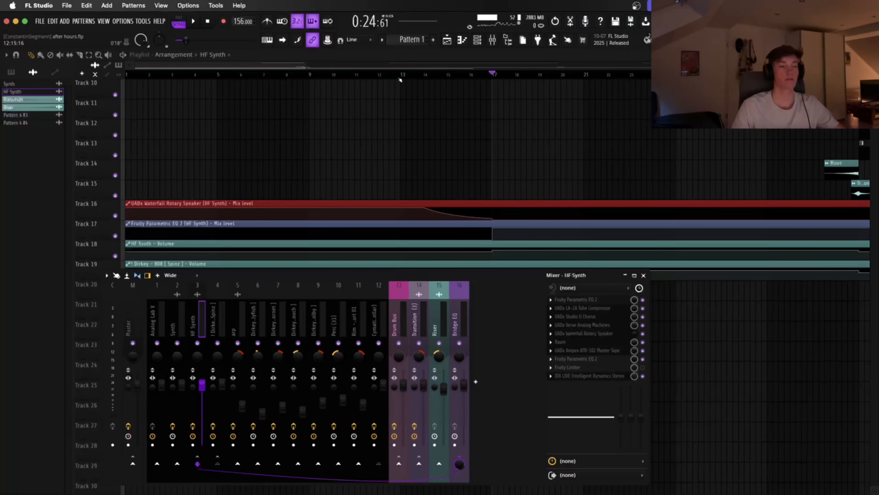
double_click(126, 76)
key(space)
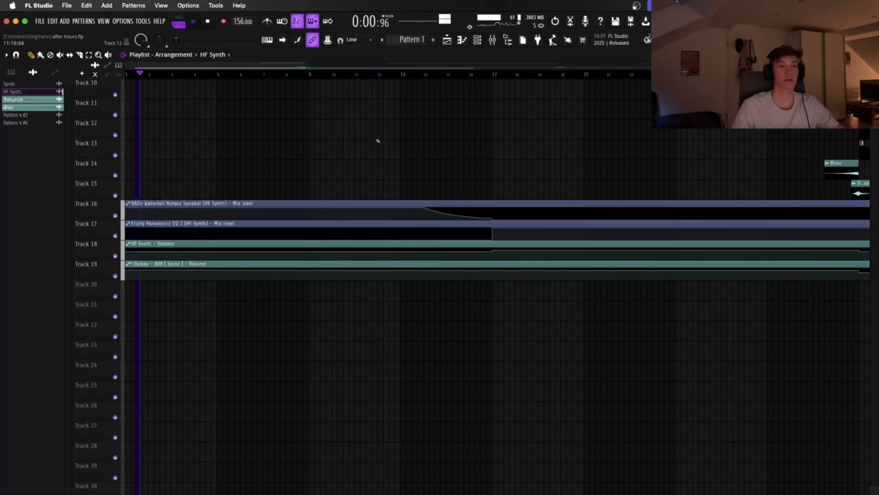
key(space)
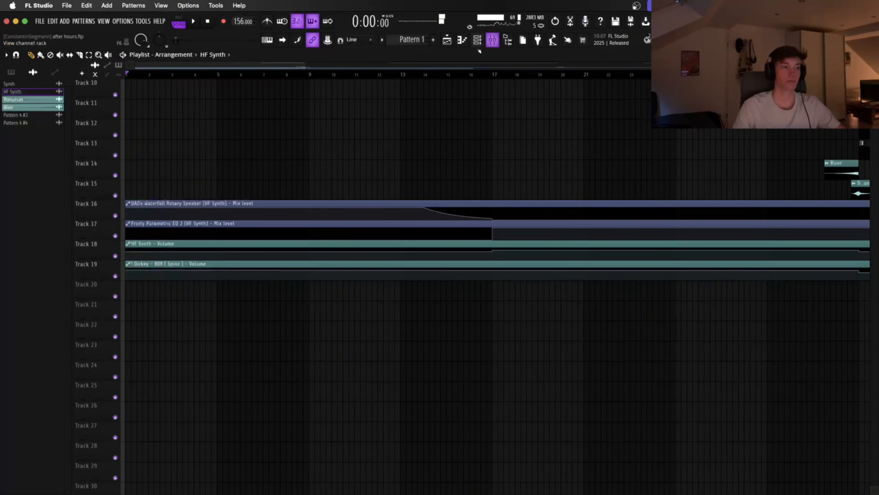
Step: Examine the HF Synth volume automation clip on Track 18 across the arrangement
scroll(364, 145, up, 3)
scroll(363, 145, down, 1)
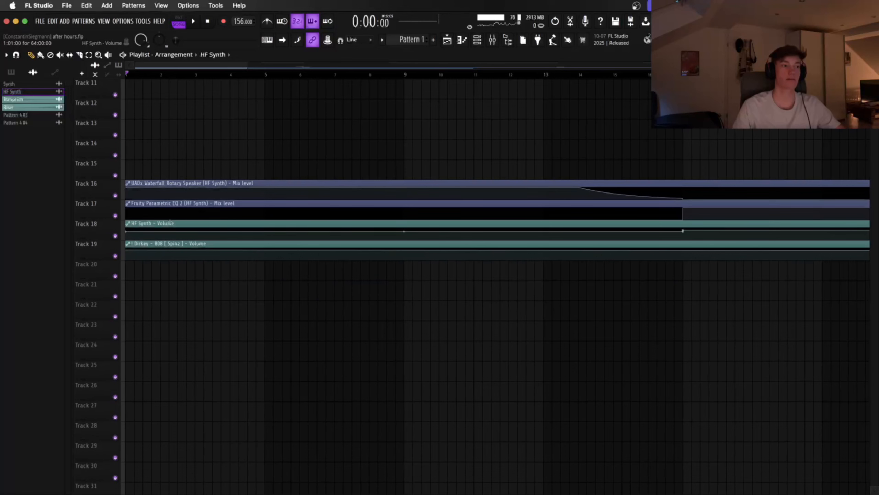
scroll(367, 149, down, 4)
scroll(366, 149, up, 4)
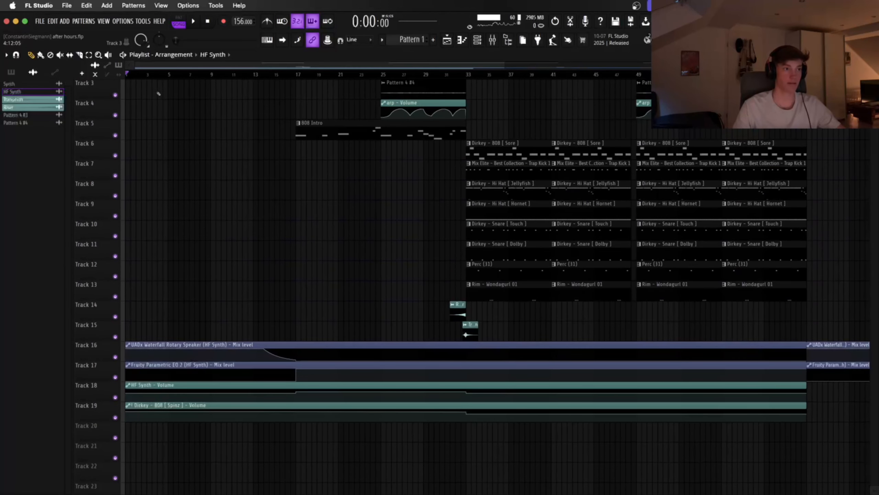
Step: Play the arrangement from the start, temporarily soloing Track 1 before restoring all tracks
scroll(158, 94, up, 2)
key(space)
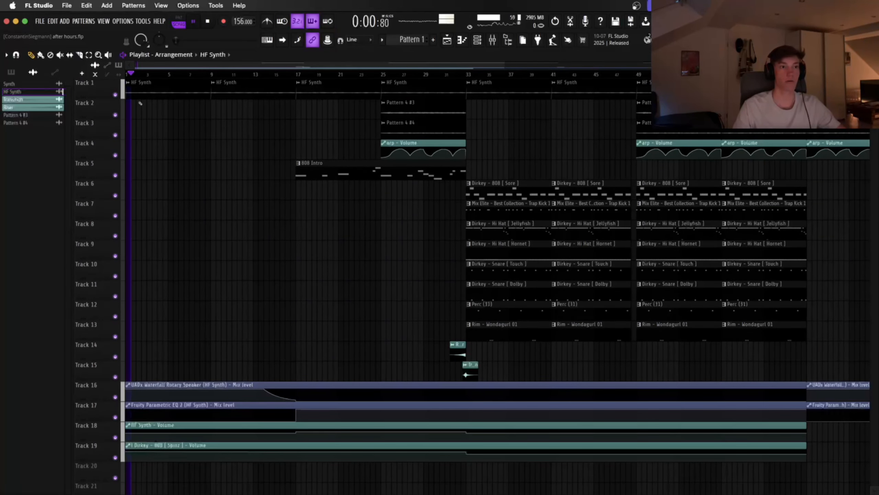
right_click(116, 95)
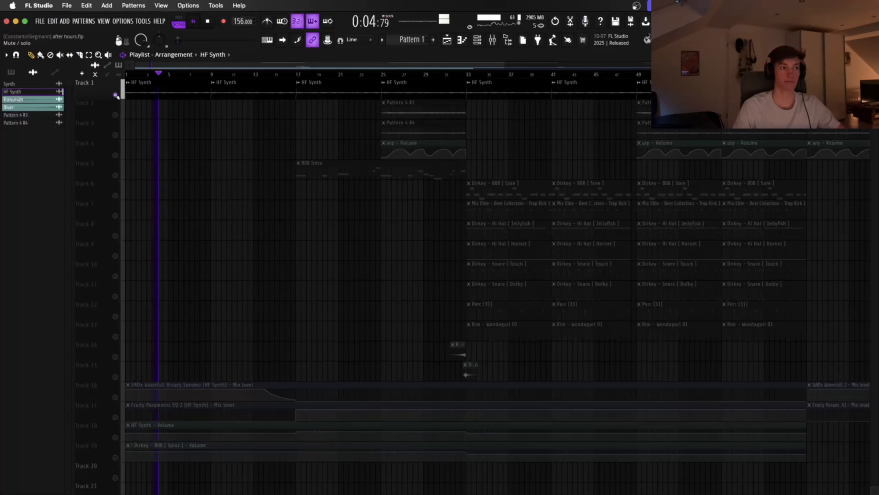
right_click(116, 95)
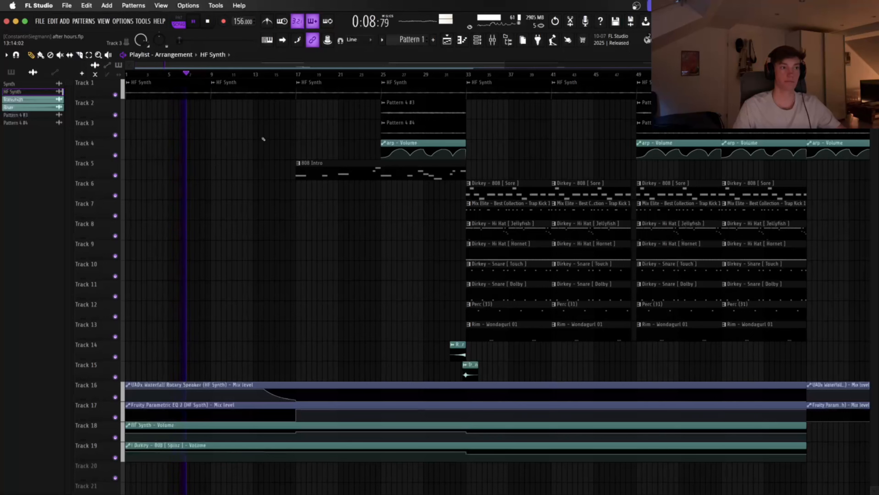
key(space)
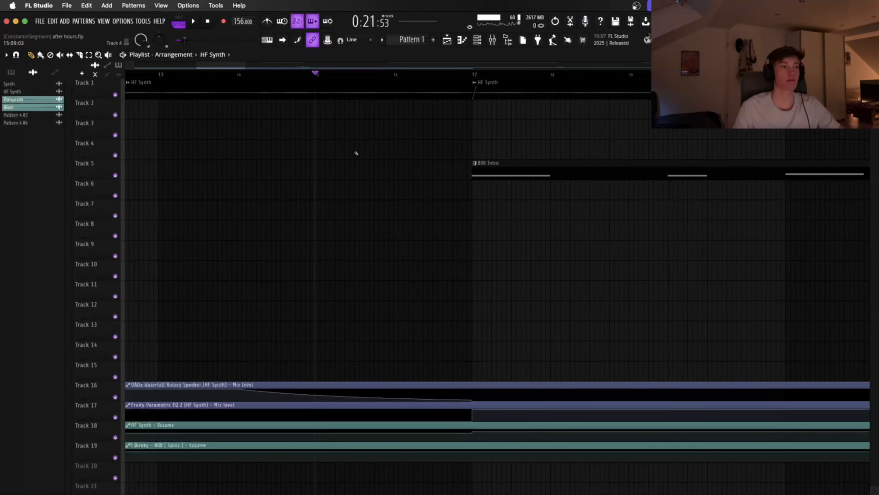
Step: Play the arrangement from bar 13 through the bar 17 transition into the 808 Intro clip
scroll(359, 156, down, 1)
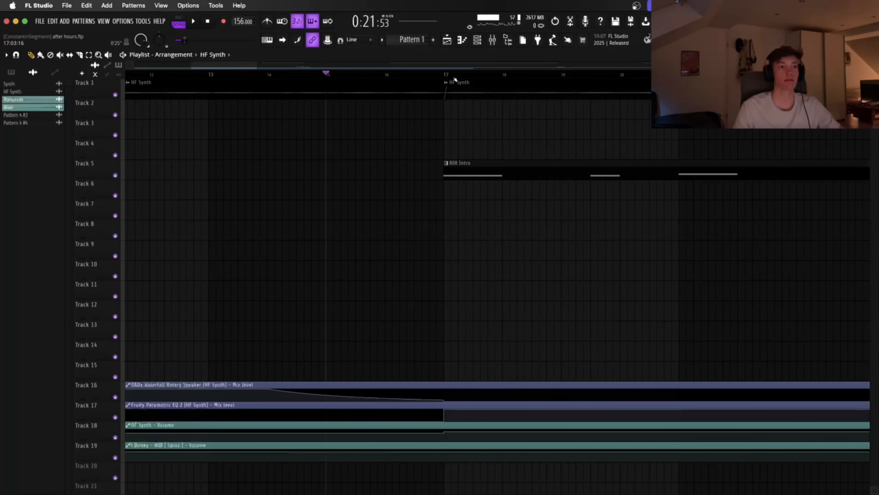
click(209, 74)
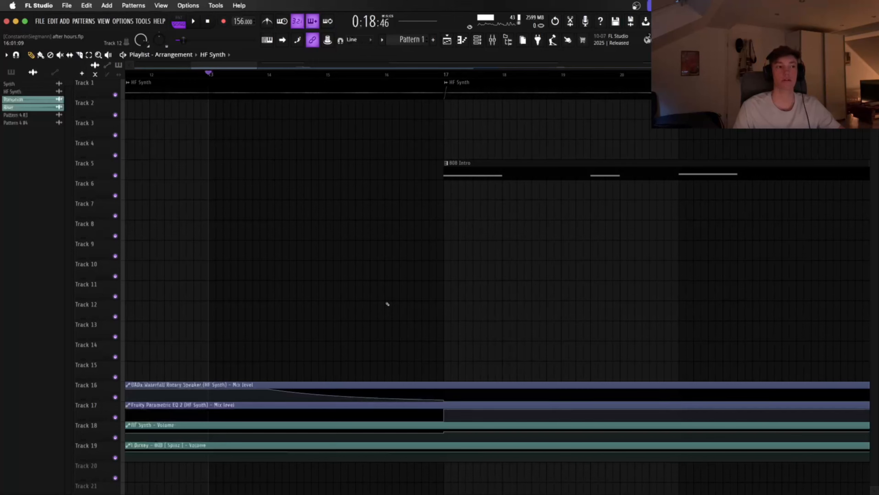
key(space)
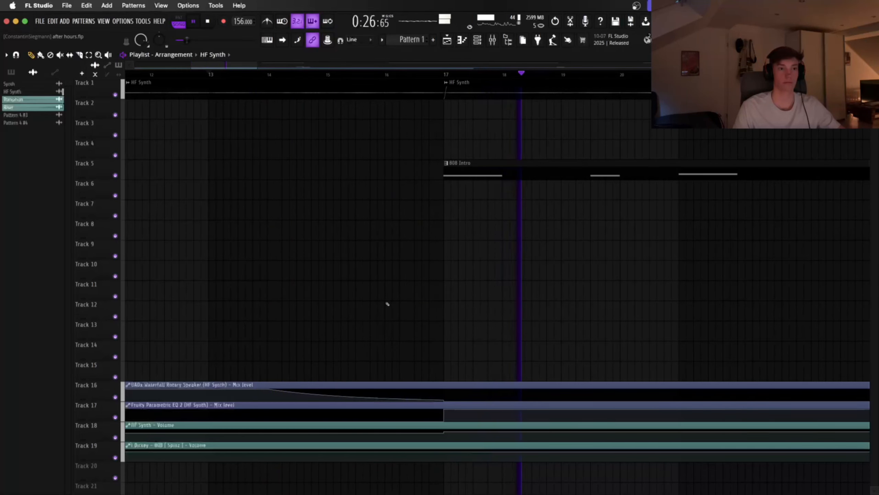
scroll(387, 303, down, 3)
scroll(388, 303, down, 2)
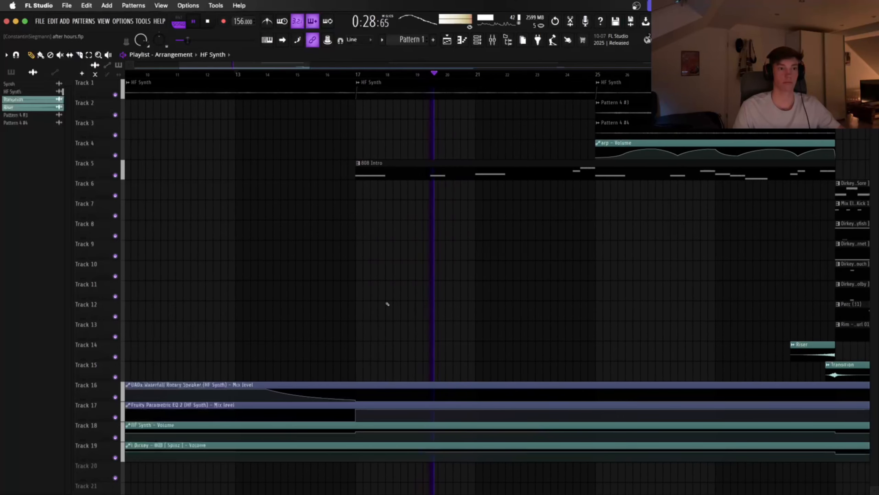
key(space)
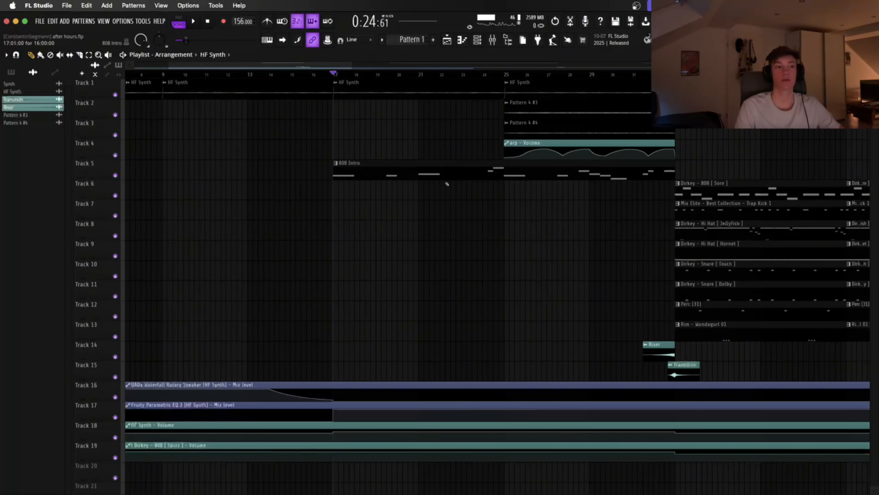
Step: Play from bar 17 through the 808 Intro section into the Pattern 4 clips at bar 25
scroll(437, 189, up, 2)
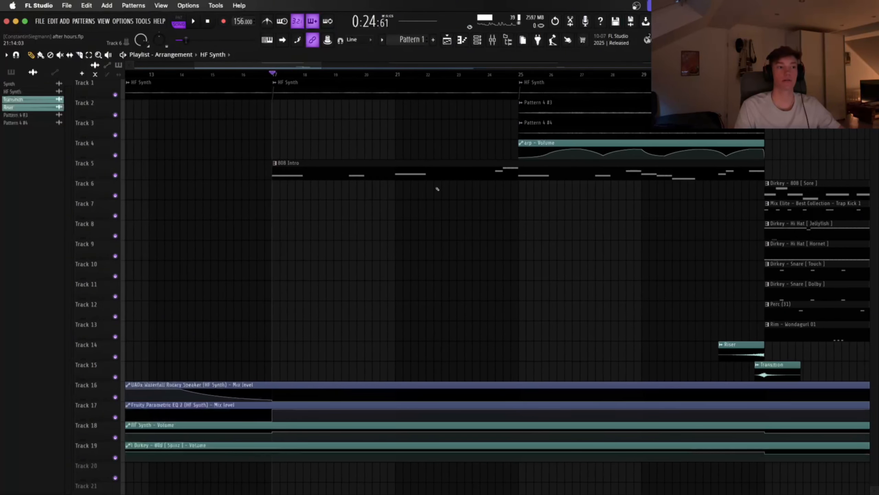
scroll(437, 188, down, 2)
key(space)
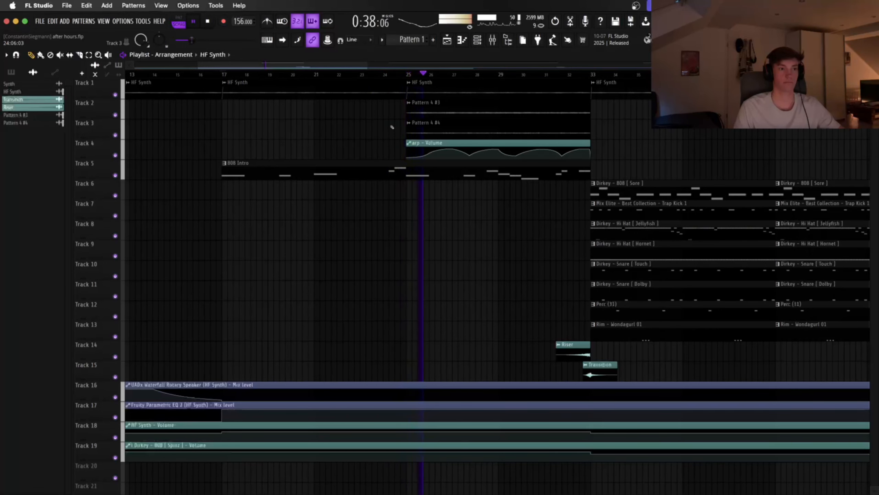
key(space)
Step: Solo Track 2 with the Pattern 4 #3 clip at bar 25
scroll(385, 131, up, 4)
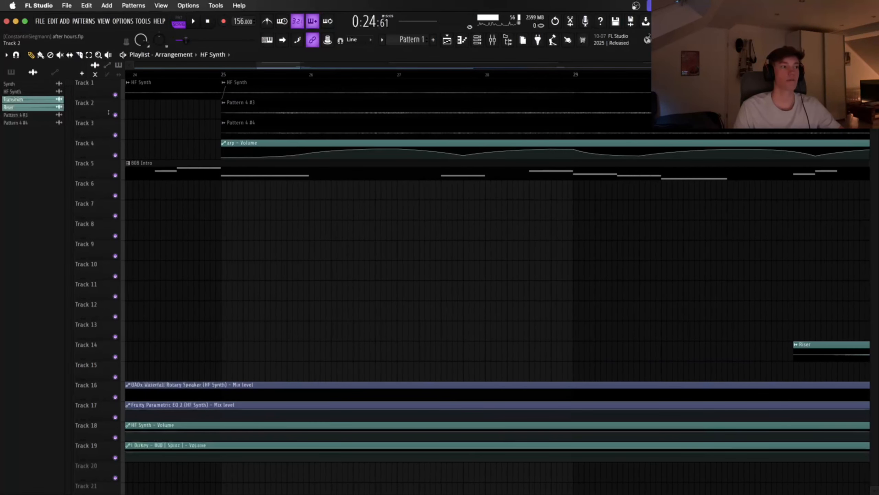
right_click(116, 114)
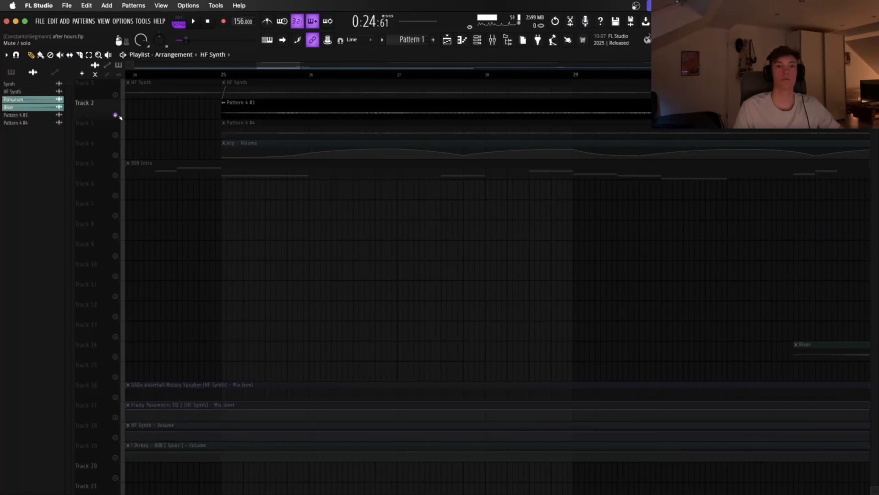
Step: Inspect the Pattern 4 #3 sample settings, and play the Pattern 4 #4 clip with Track 3 soloed and its sample settings open
double_click(263, 108)
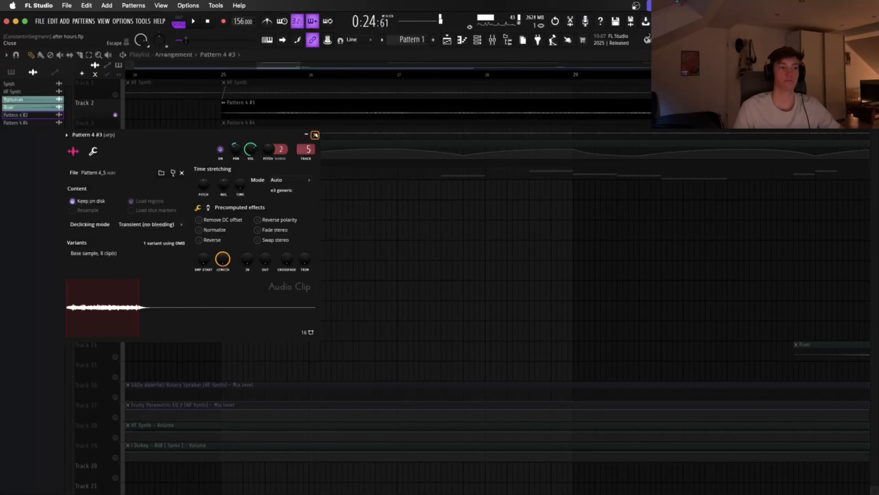
click(315, 135)
key(space)
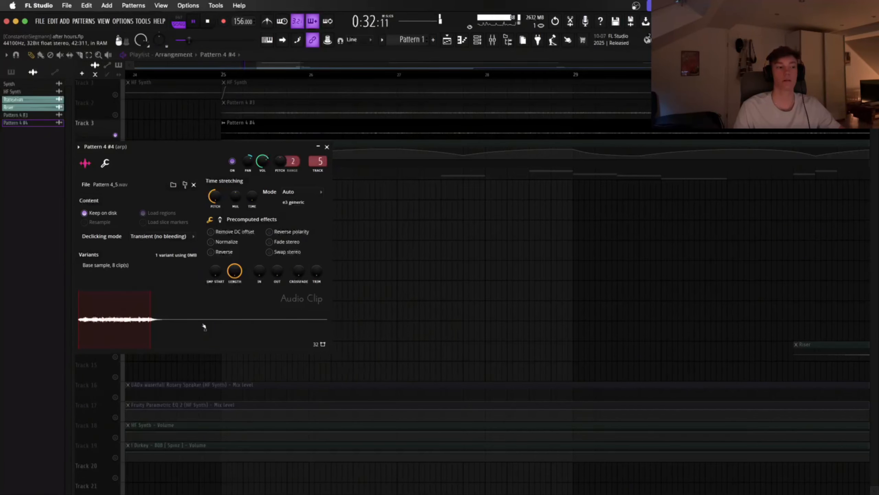
key(space)
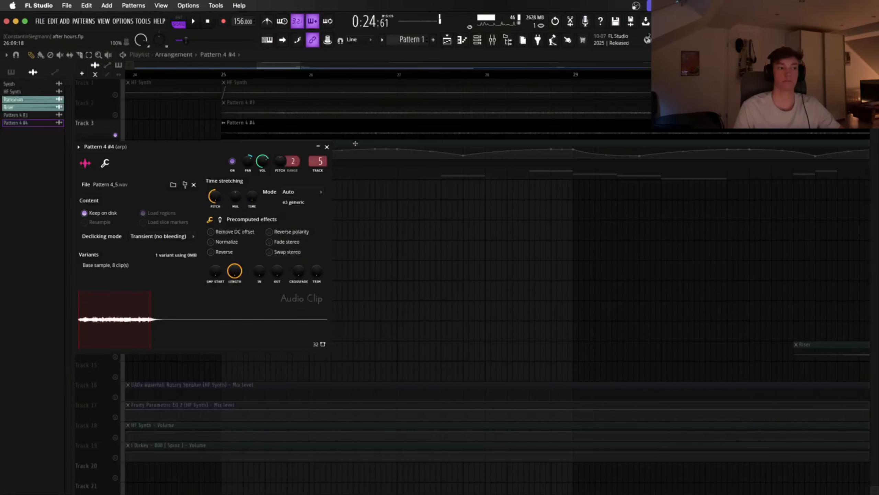
click(327, 146)
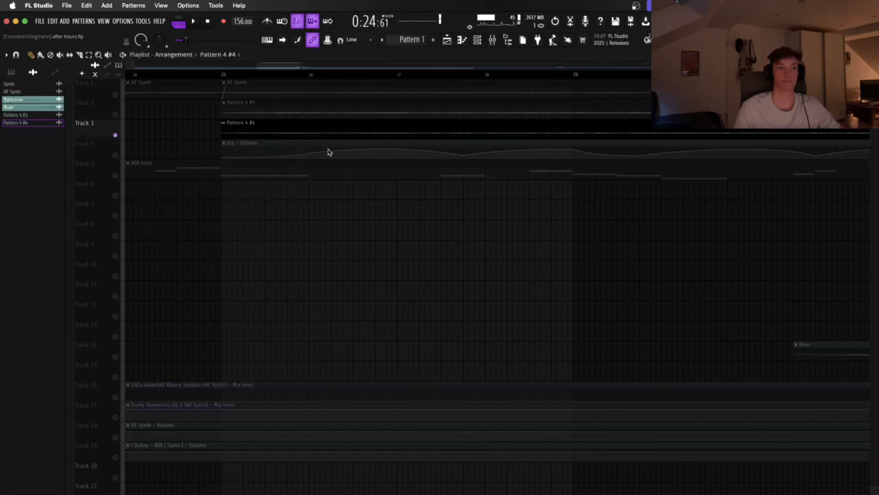
Step: Unmute Tracks 2 and 4 alongside Track 3 and examine the arp volume automation curve from bar 25 to bar 33
click(116, 155)
click(115, 114)
scroll(253, 135, up, 2)
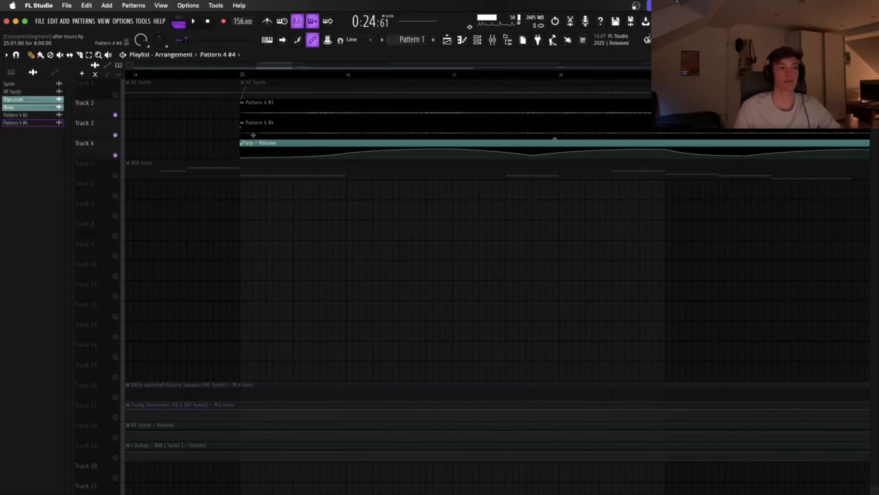
scroll(276, 150, up, 2)
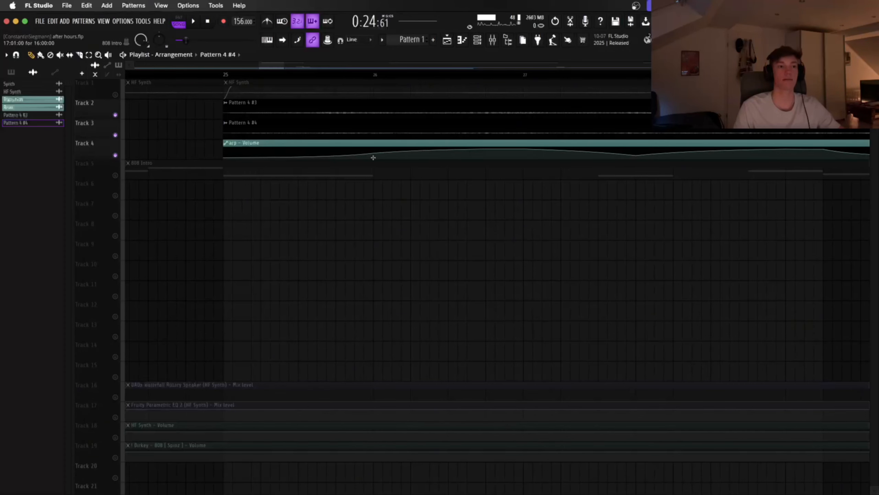
scroll(483, 158, right, 10)
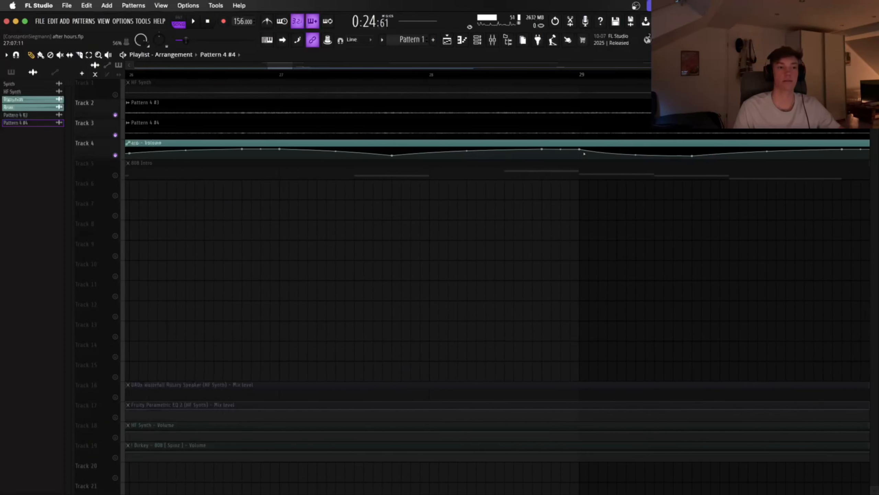
scroll(584, 153, left, 5)
scroll(586, 155, down, 3)
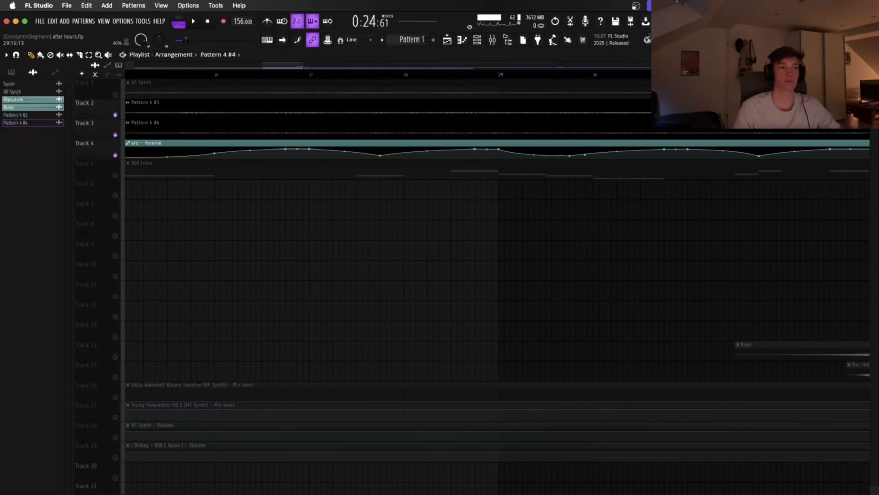
scroll(434, 159, down, 2)
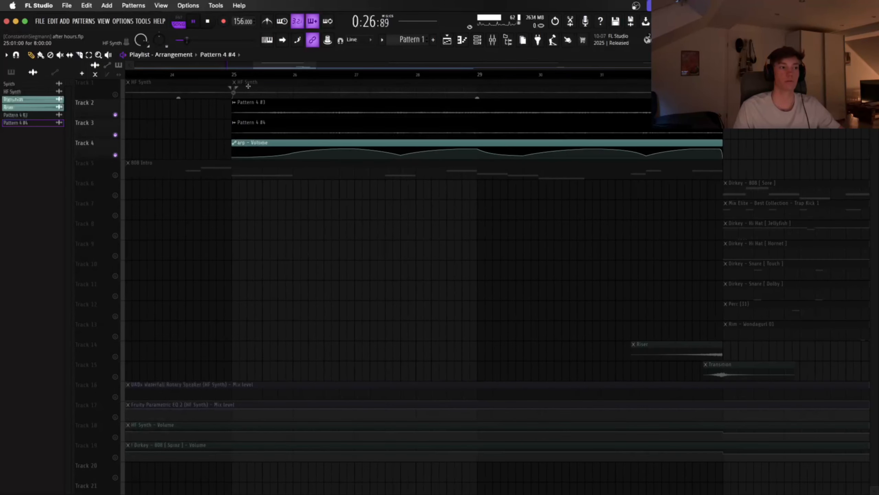
Step: Play the arp section from bar 25 alone, and replay it with Track 1 unmuted
click(234, 75)
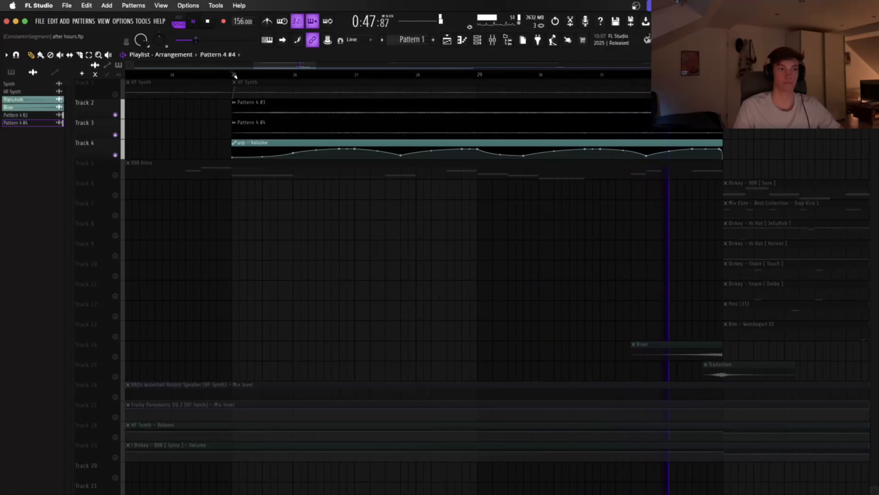
key(space)
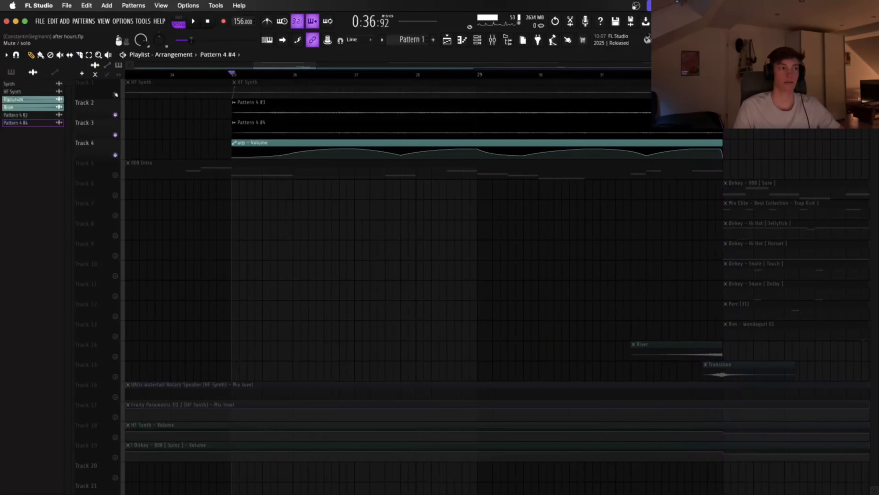
click(116, 95)
scroll(169, 108, down, 2)
key(space)
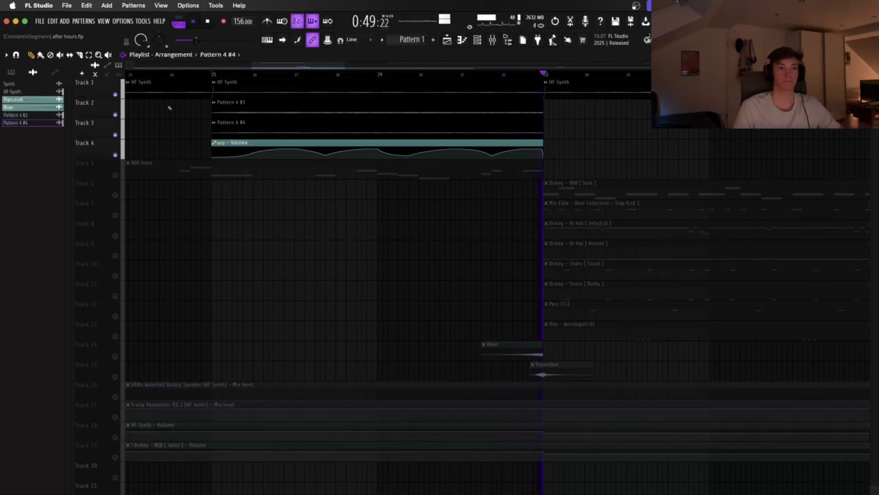
key(space)
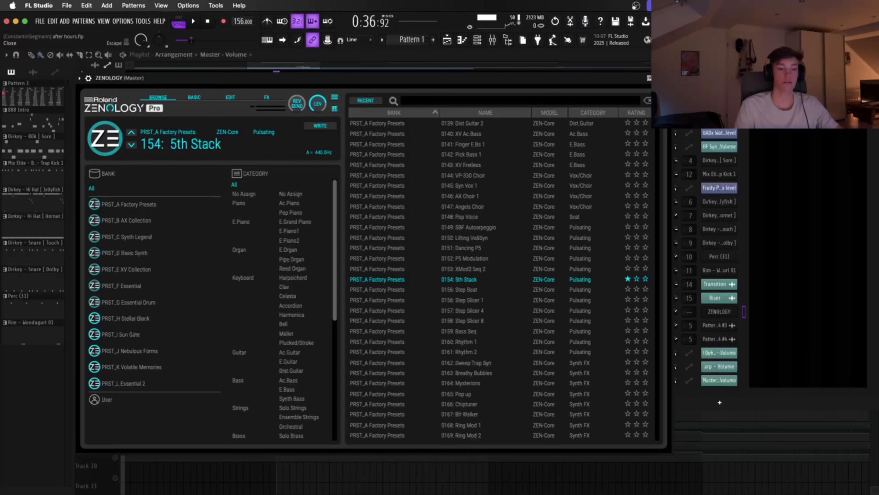
Step: Close the ZENOLOGY plugin and open its piano roll to examine the arp's note pattern
click(666, 78)
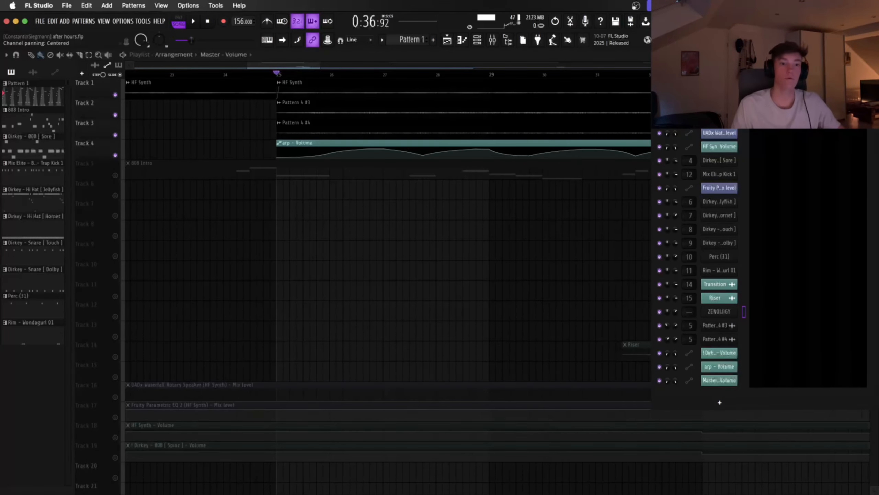
click(777, 313)
scroll(540, 247, down, 3)
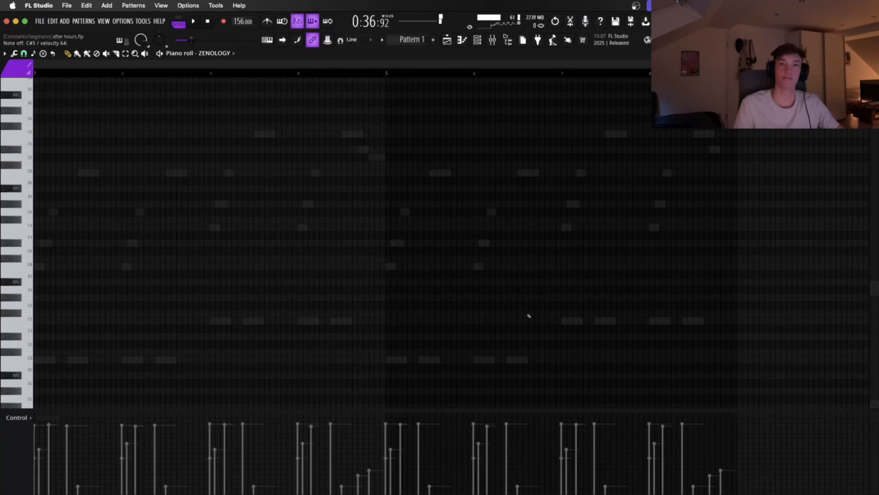
scroll(747, 318, down, 2)
scroll(748, 318, right, 2)
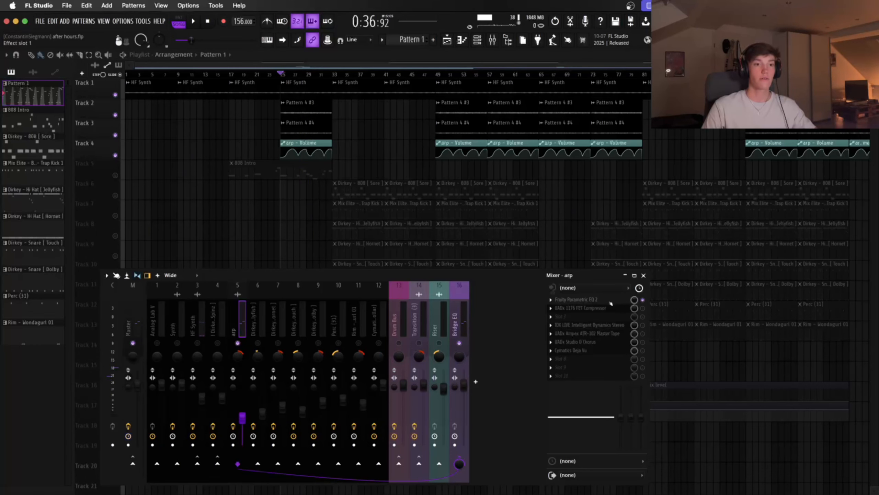
Step: Audition the arp from bar 25 with Fruity Parametric EQ 2 open, and close the equalizer
click(611, 303)
key(space)
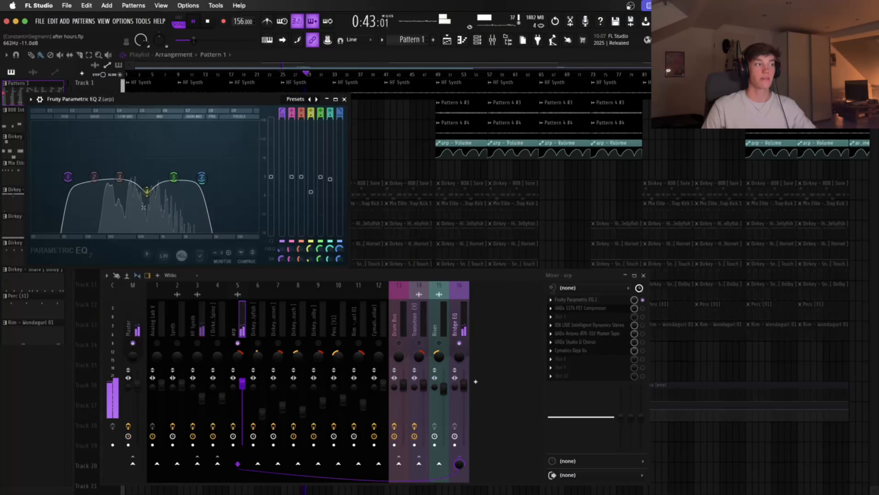
click(345, 99)
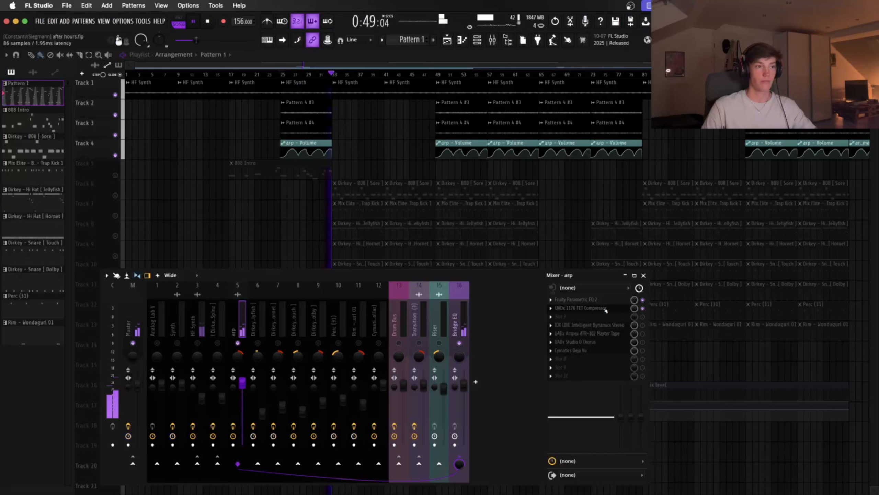
key(space)
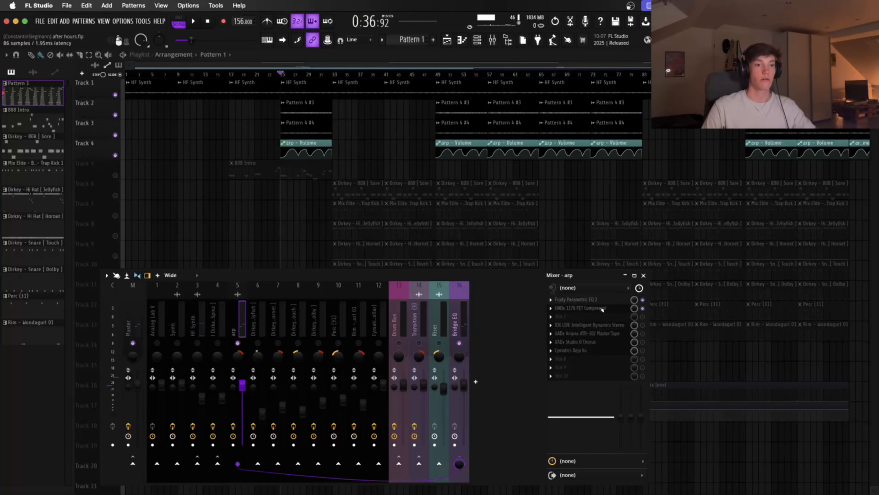
Step: View the UADx 1176 FET Compressor on the arp mixer track and play the arp with the Intelligent Dynamics Stereo effect enabled
click(580, 307)
key(Escape)
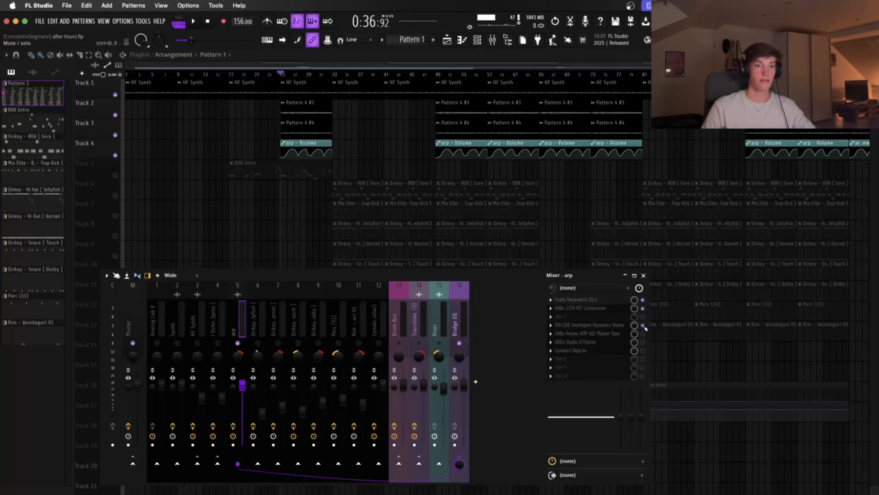
key(space)
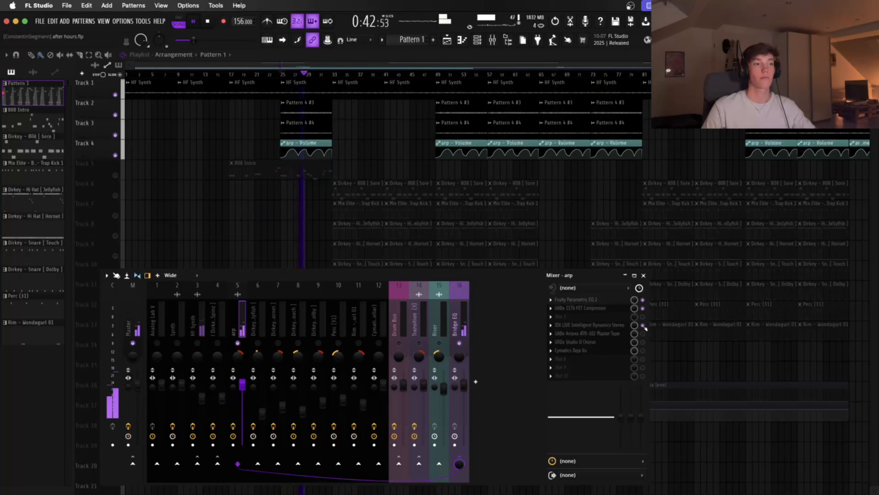
key(space)
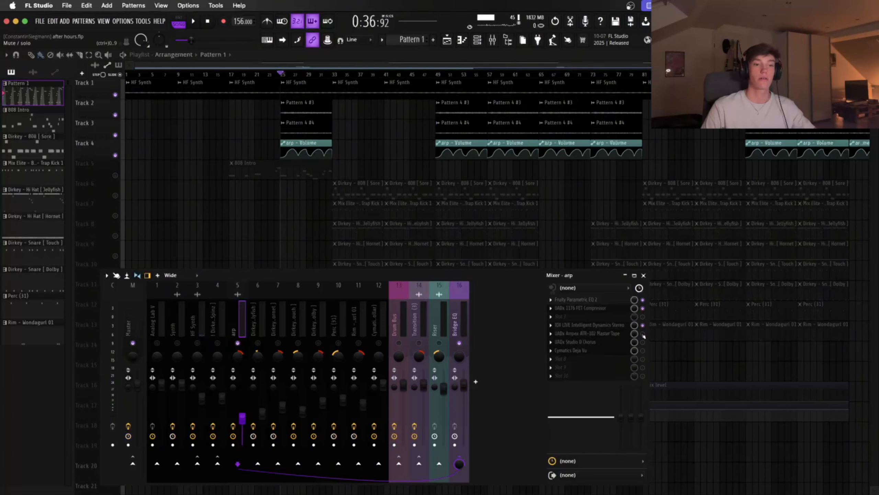
Step: View the UADx Ampex ATR-102 Master Tape with its Vintage Crunch preset and play the arp with the Studio D Chorus added
click(610, 334)
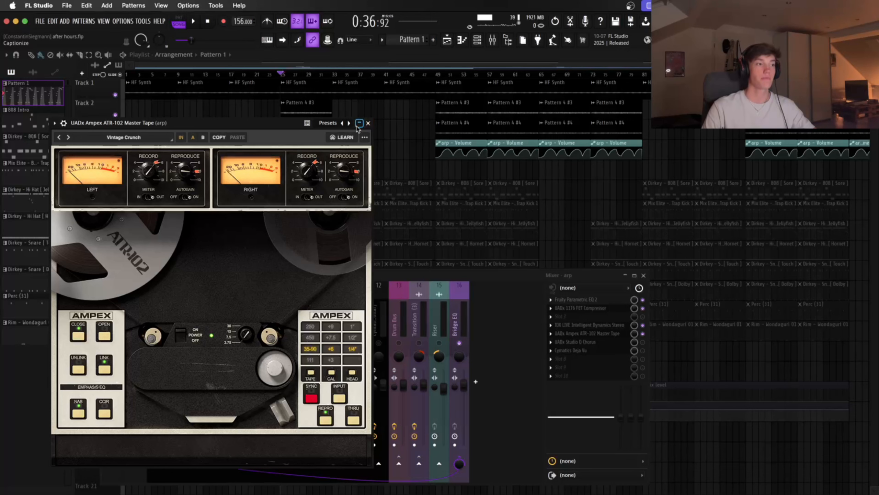
click(359, 123)
key(space)
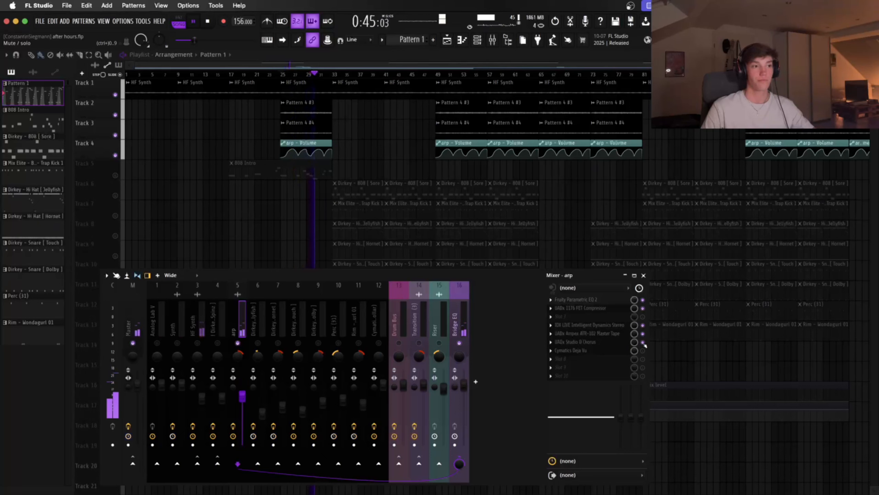
key(space)
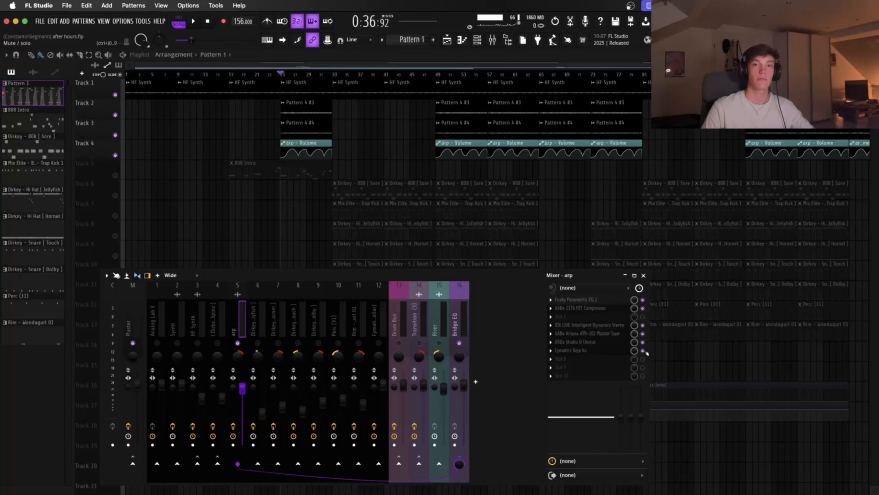
Step: Compare the arp from bar 25 with the Cymatics Deja Vu effect on and off
key(space)
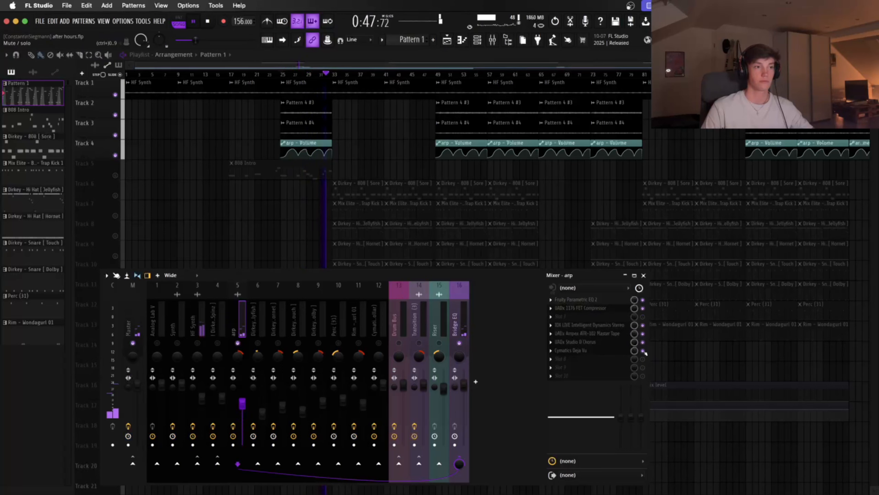
key(space)
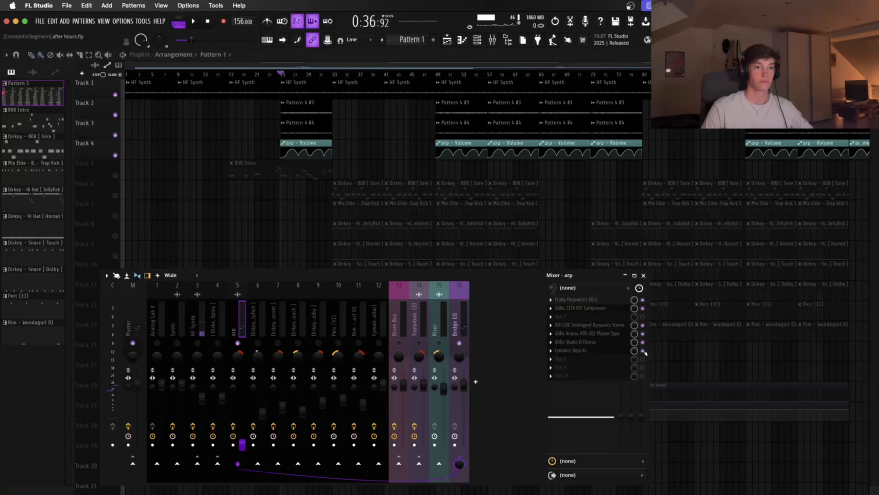
key(space)
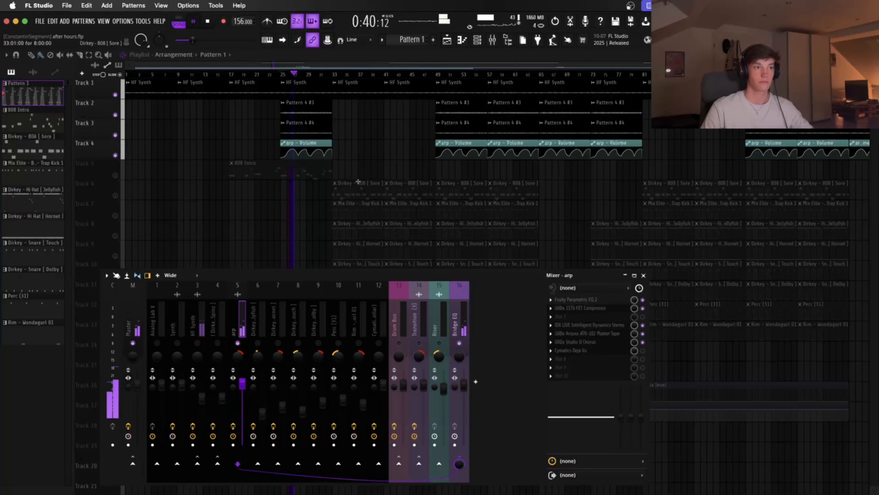
key(space)
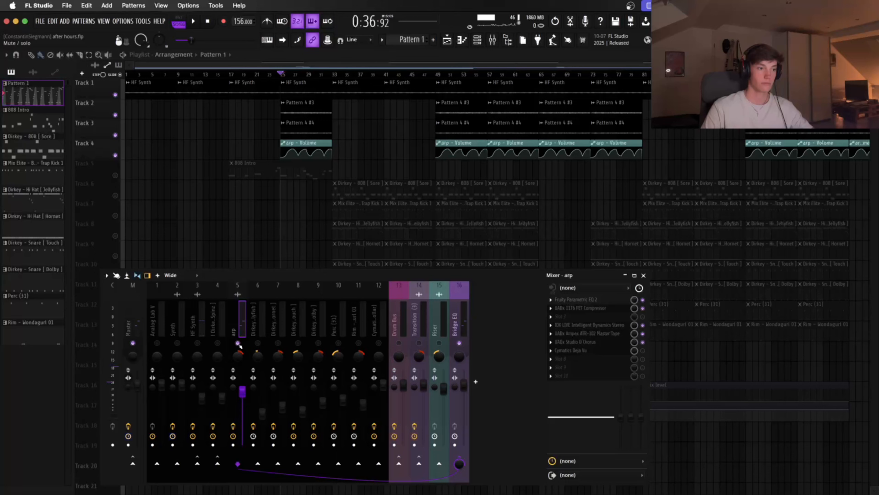
Step: Play the arp section from bar 25 twice with all mixer tracks unmuted and Cymatics Deja Vu off, and briefly view the channel rack
key(space)
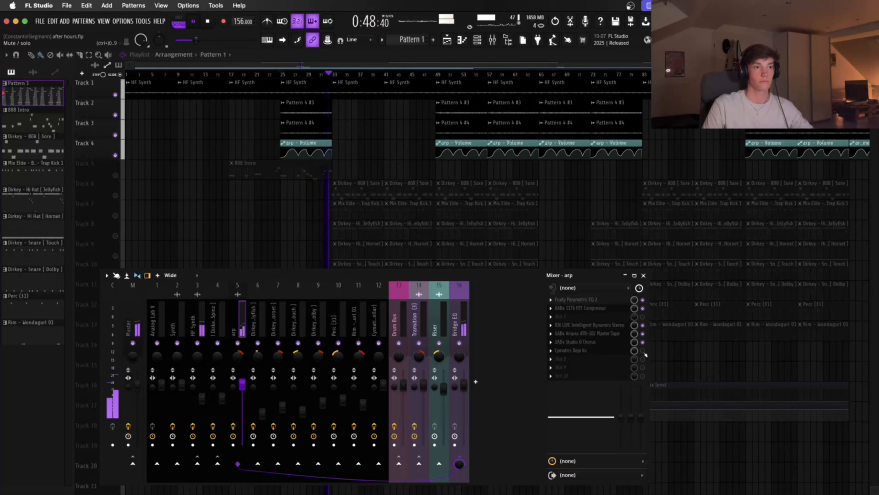
key(space)
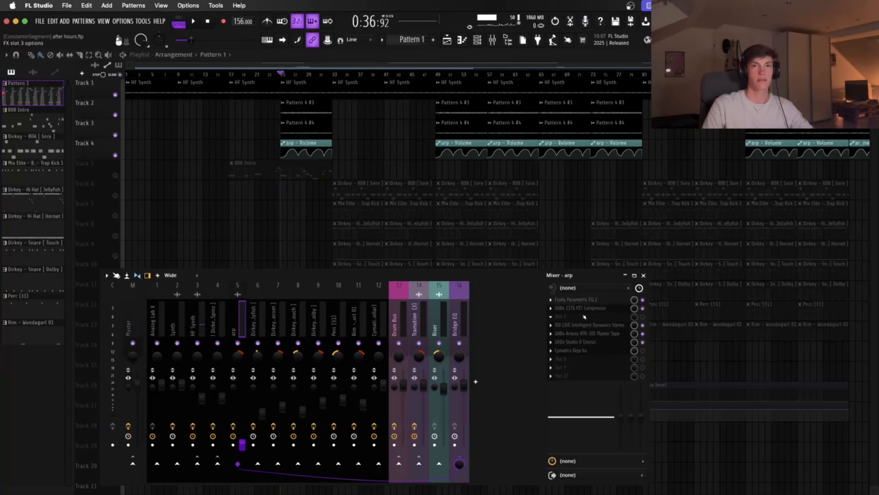
key(space)
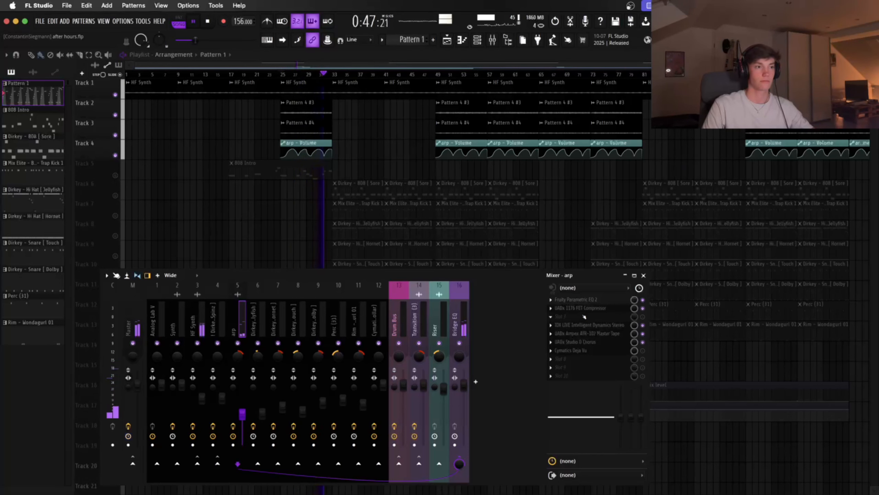
key(space)
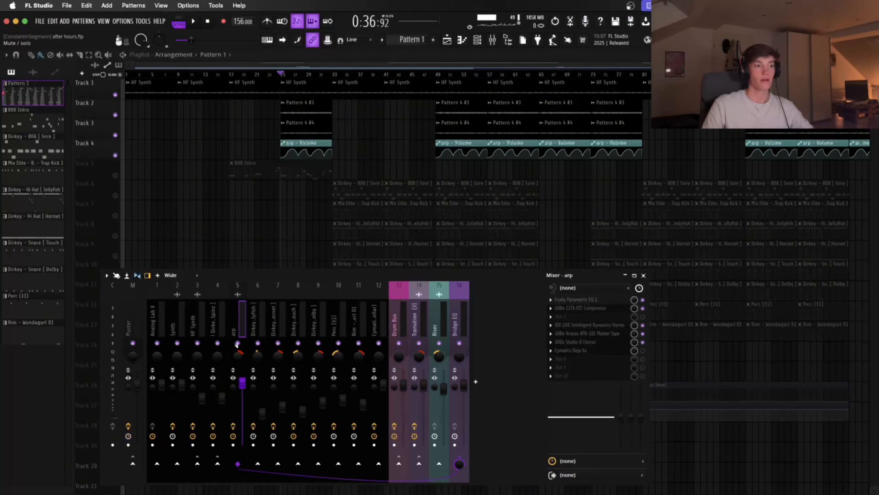
click(478, 40)
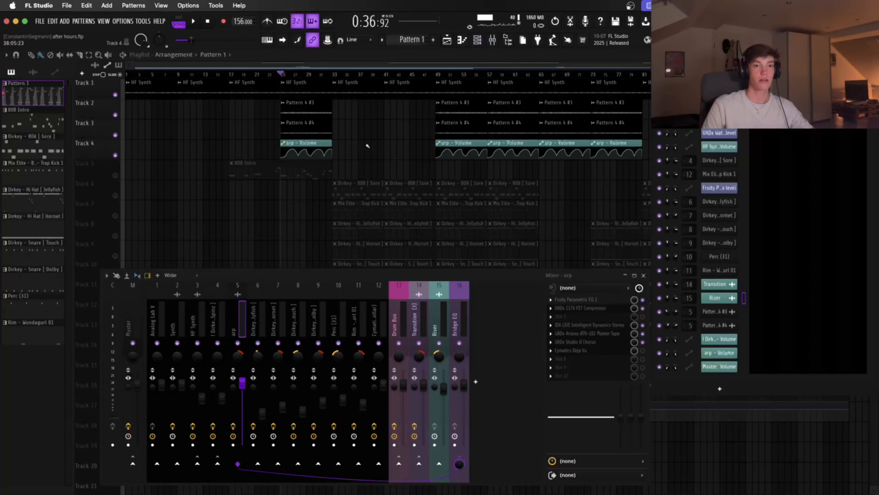
click(478, 41)
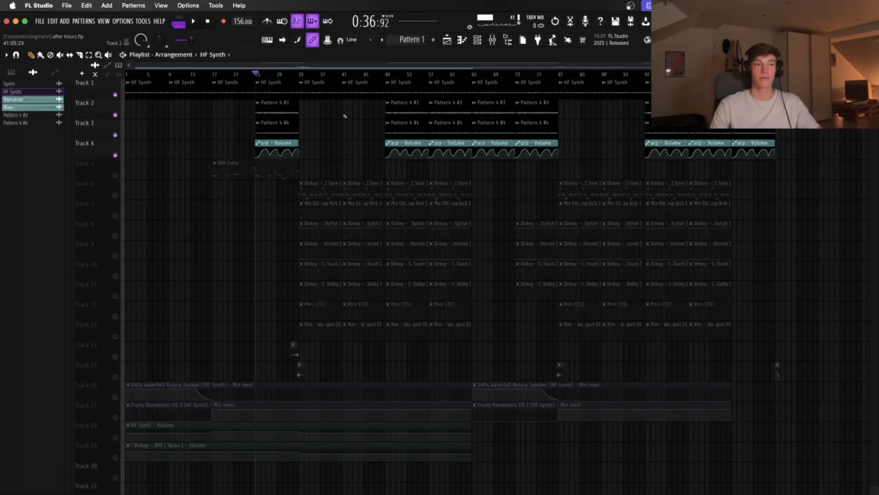
Step: Play the arrangement from bar 33 with only the HF Synth and arp playlist tracks active
scroll(346, 113, up, 3)
scroll(345, 112, left, 2)
scroll(344, 110, left, 2)
scroll(388, 90, up, 3)
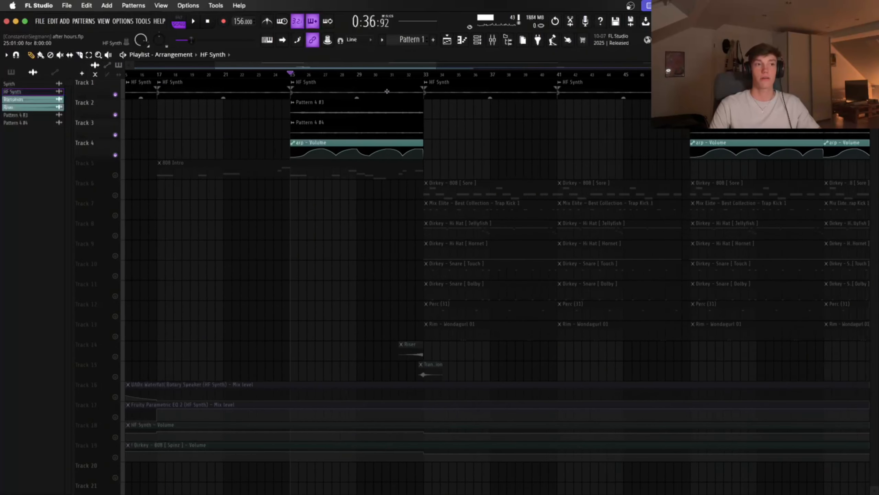
scroll(385, 89, right, 3)
click(321, 74)
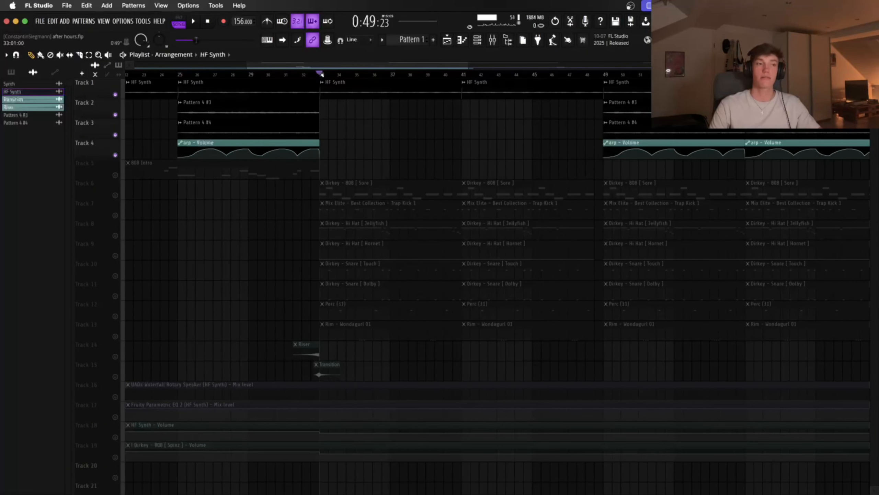
key(space)
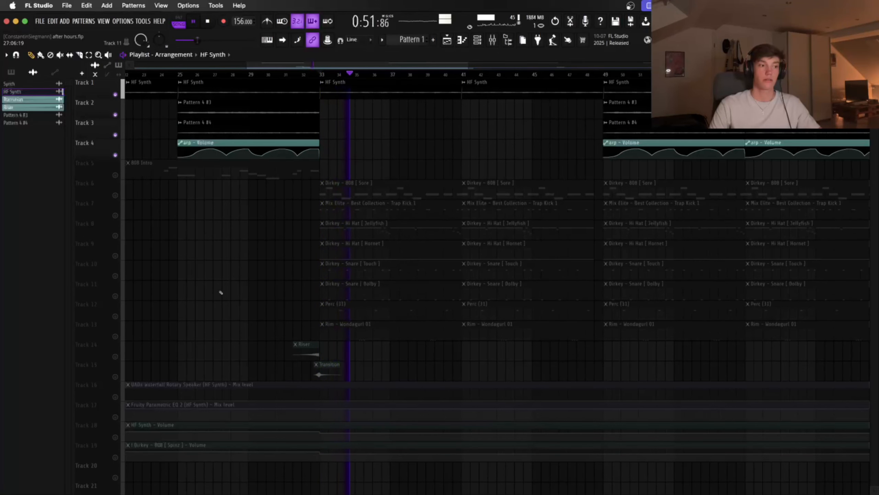
scroll(208, 284, down, 2)
key(space)
Step: Mute the arp tracks 2 to 4, enable the automation on tracks 16 to 19, and play the HF Synth from bar 33
key(space)
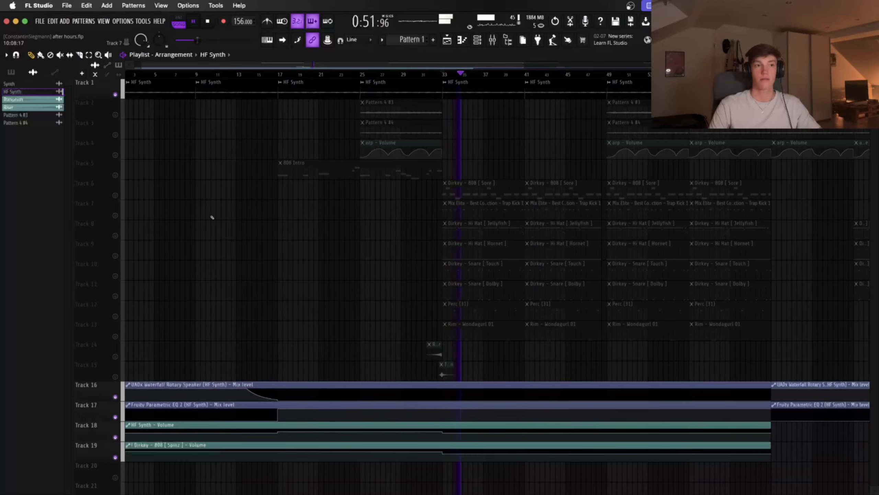
scroll(213, 214, left, 3)
key(space)
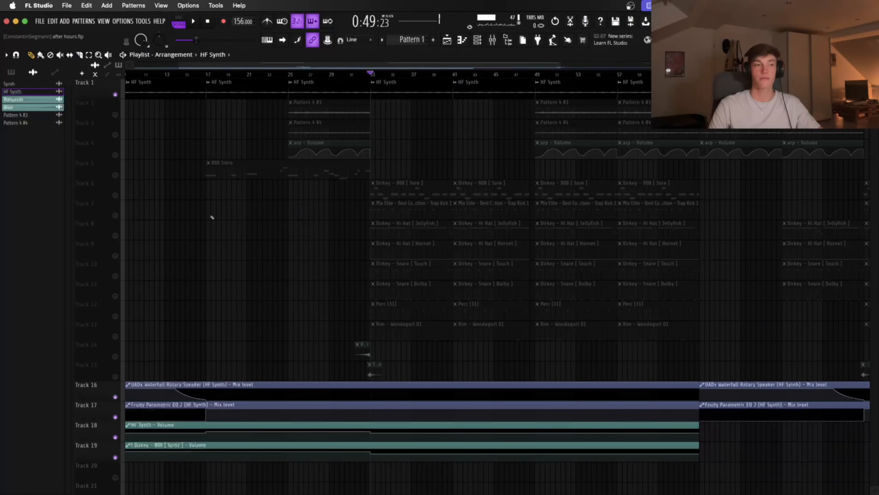
Step: Unmute the 808 Intro on Track 5, keep Track 6 muted, and play from just before bar 17
click(189, 75)
scroll(189, 76, left, 3)
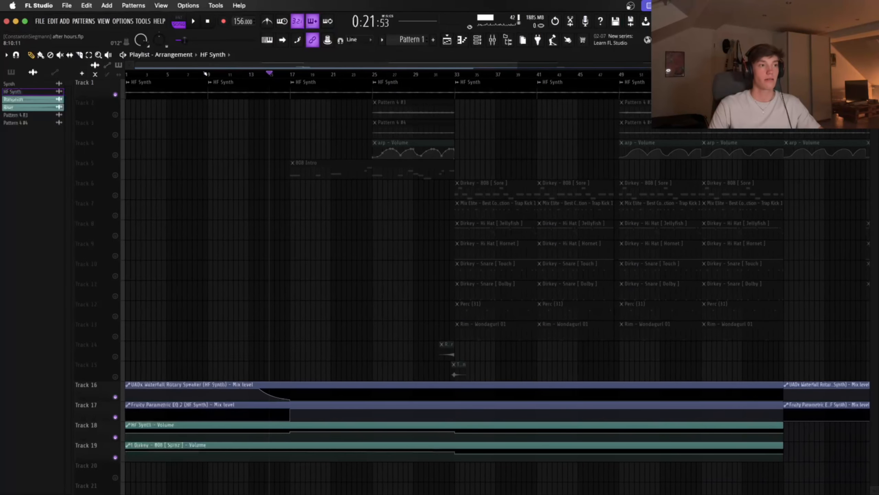
click(281, 76)
click(115, 196)
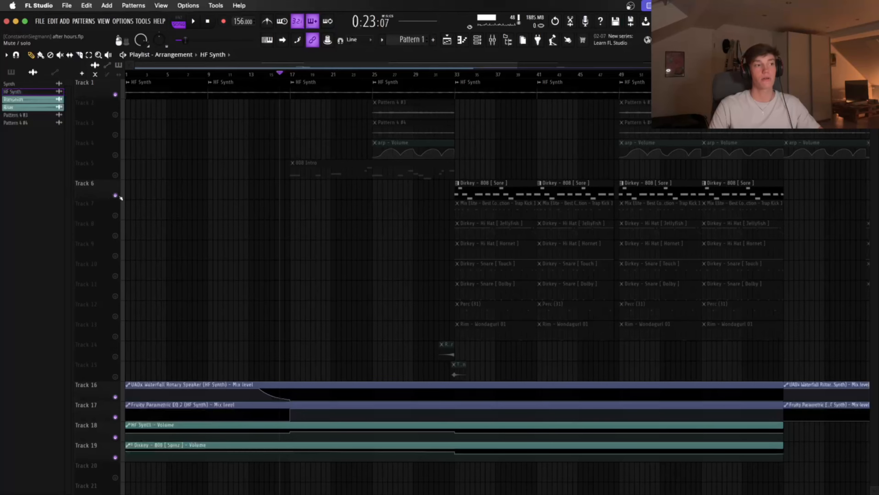
scroll(228, 190, up, 2)
scroll(228, 190, up, 4)
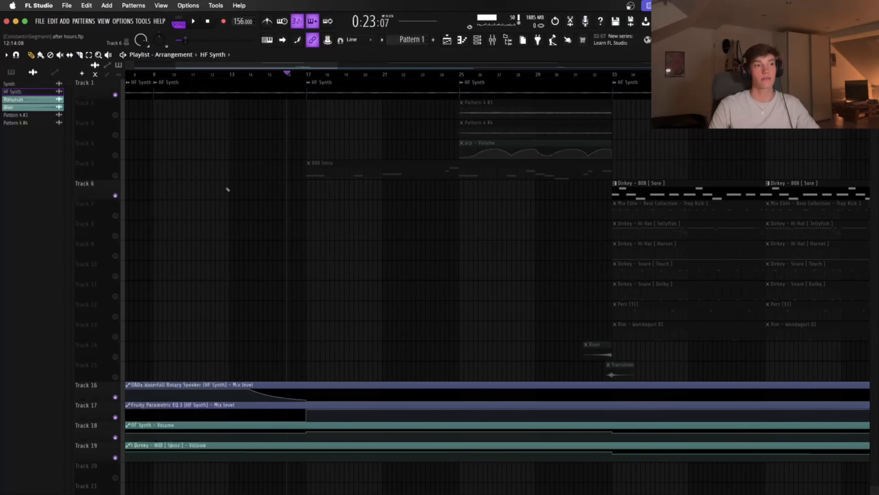
click(115, 175)
click(115, 196)
scroll(225, 194, right, 3)
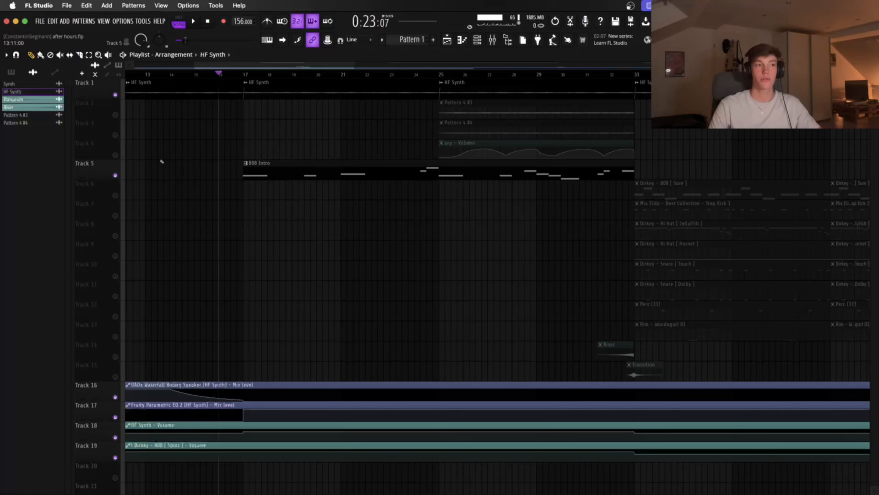
key(space)
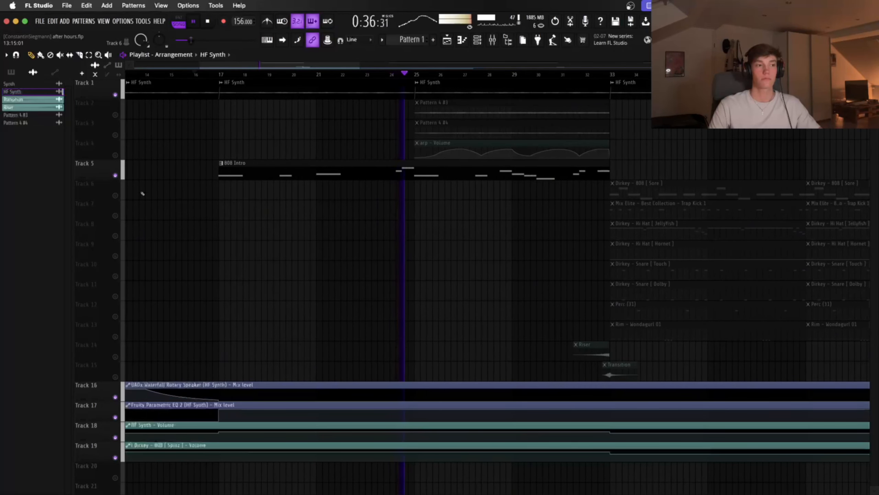
Step: Unmute the Dirkey - 808 [ Sore ] pattern on Track 6 and play through the change at bar 33
click(115, 195)
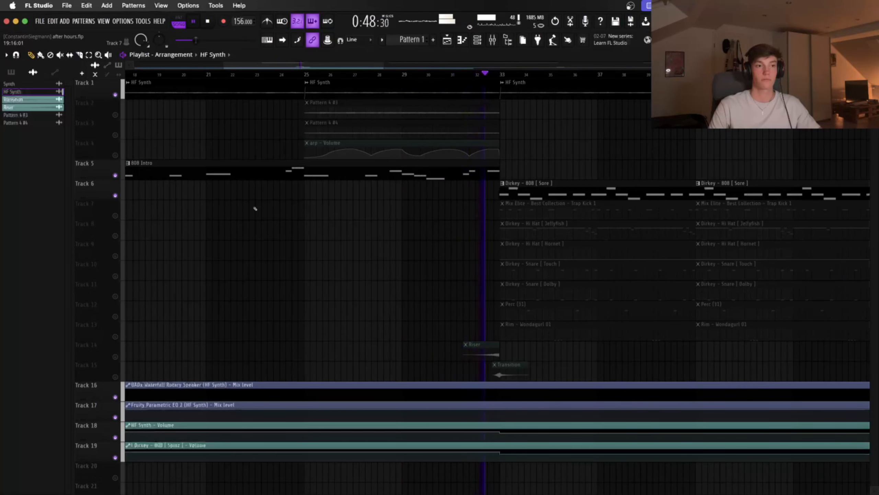
scroll(255, 208, down, 2)
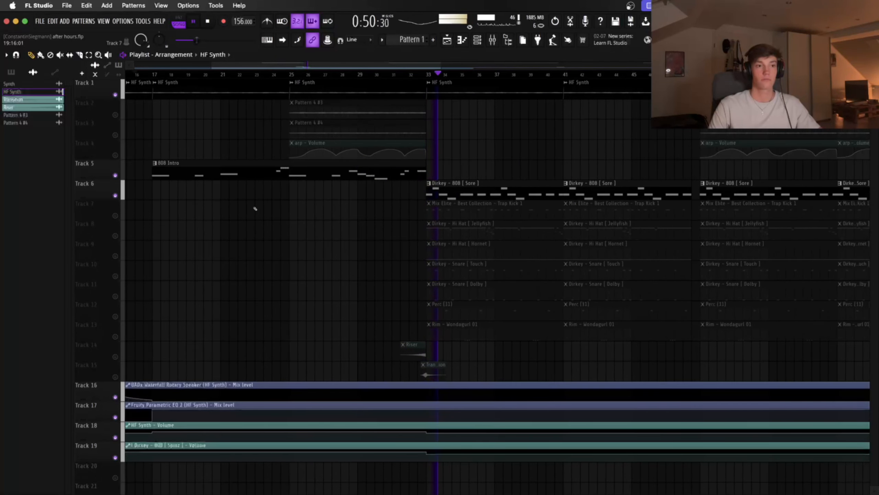
key(space)
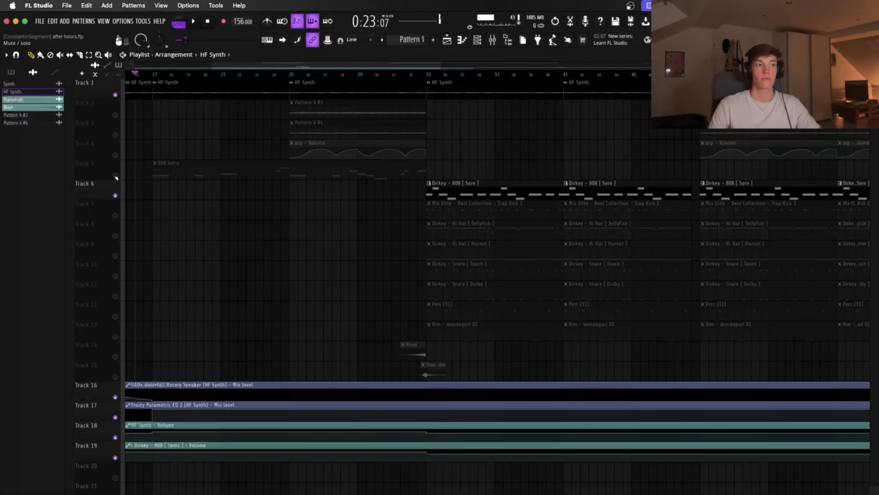
Step: Mute Track 6 with Track 5 left active, and review the 808 Intro pattern's notes in the piano roll
click(114, 174)
click(116, 175)
click(116, 196)
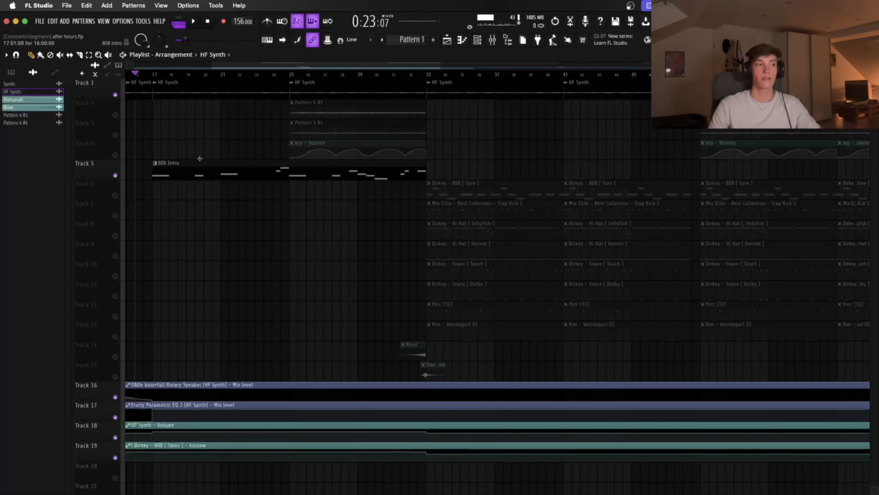
double_click(196, 164)
scroll(89, 223, down, 3)
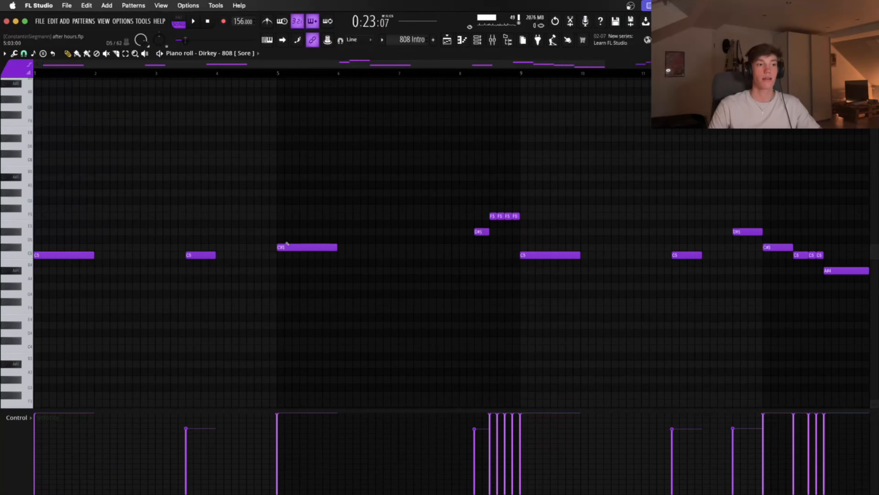
scroll(370, 225, down, 1)
scroll(366, 222, down, 1)
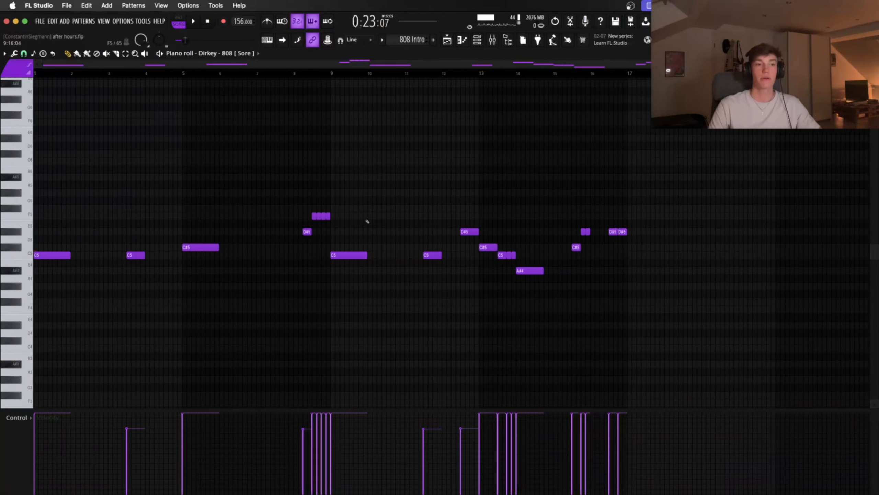
scroll(370, 218, up, 3)
click(445, 40)
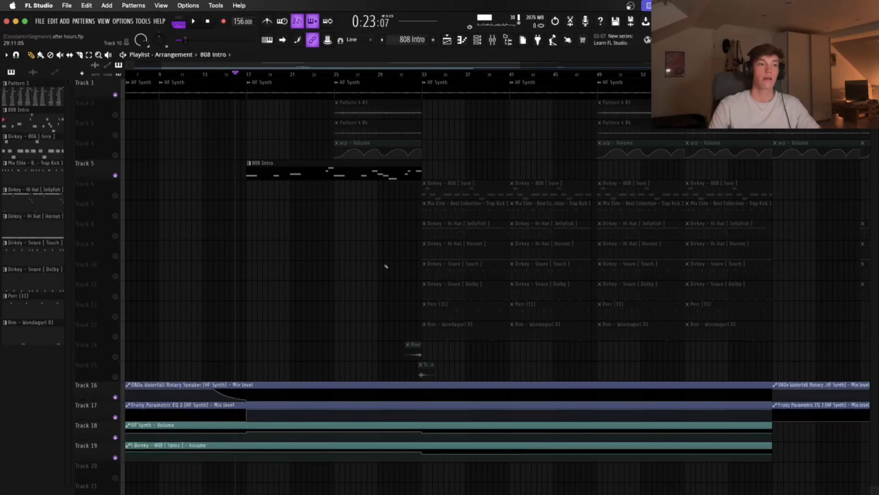
Step: Unmute Track 6, view the Dirkey - 808 [ Sore ] notes in the piano roll, and return to the playlist
click(115, 196)
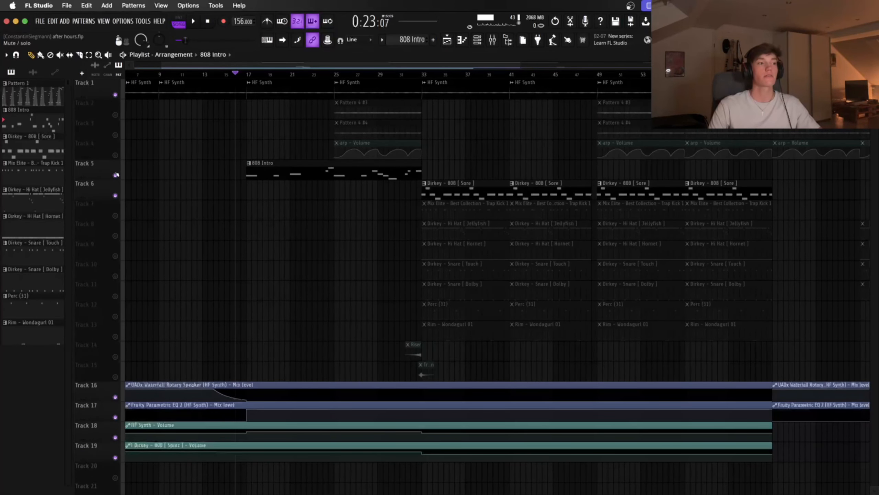
double_click(450, 189)
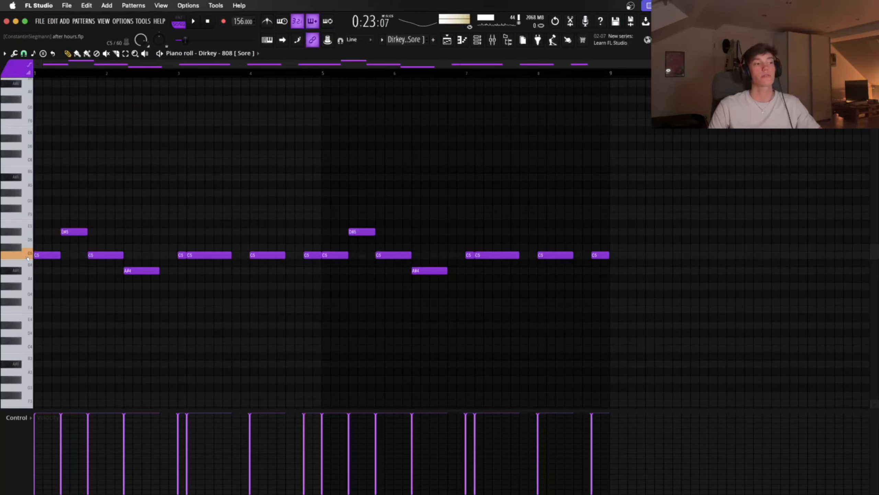
click(447, 39)
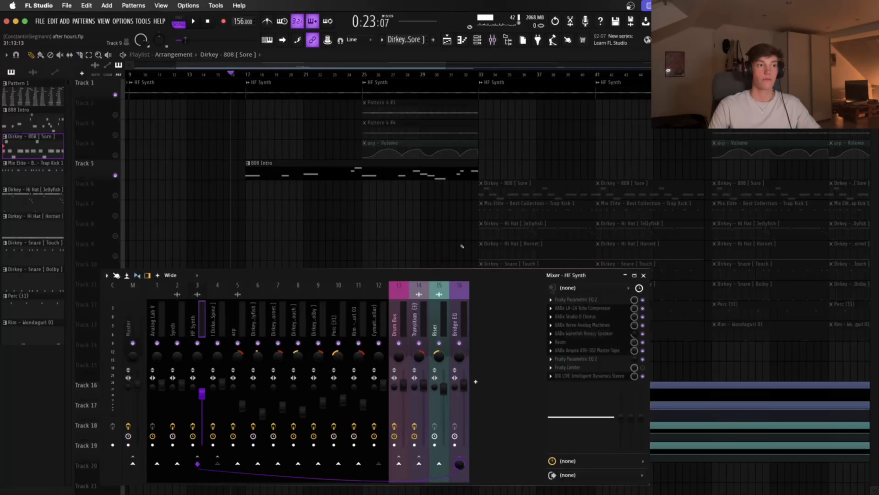
Step: View the Fruity Parametric EQ 2 and IDX LIVE Intelligent Dynamics Stereo on the 808 mixer track
click(216, 317)
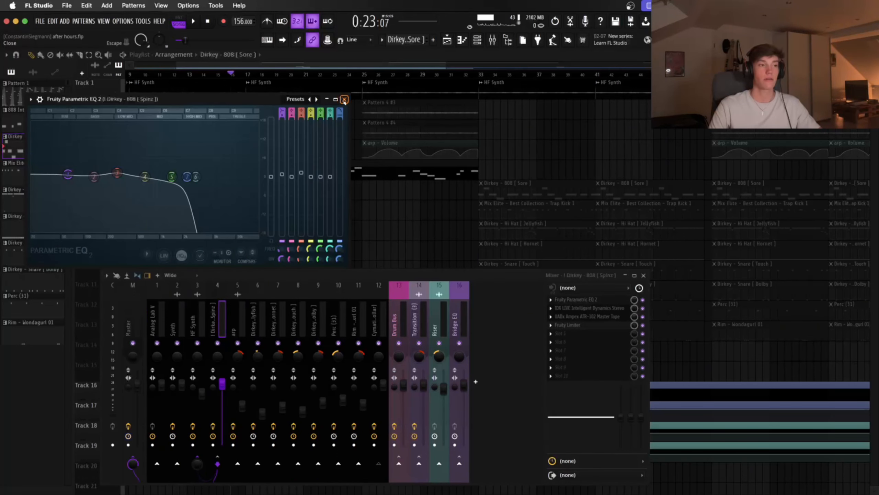
click(344, 100)
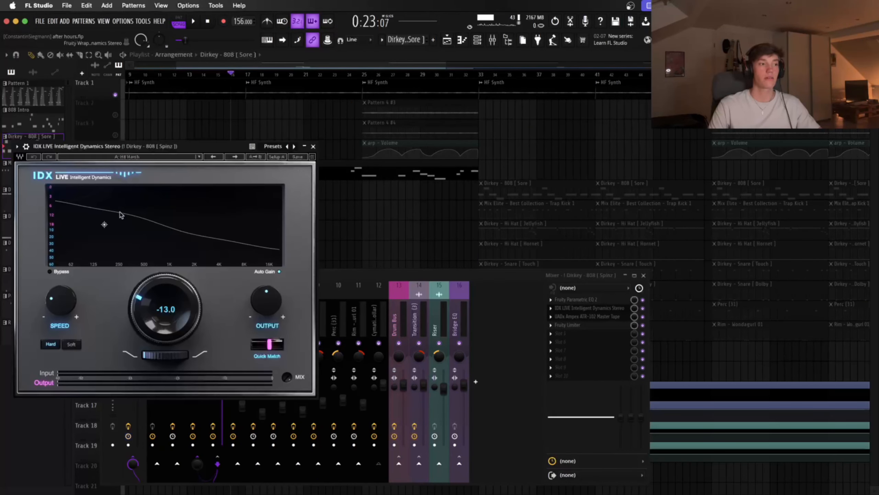
Step: Compare the 808 with all its effects off against only Fruity Parametric EQ 2 and Intelligent Dynamics Stereo on
click(643, 307)
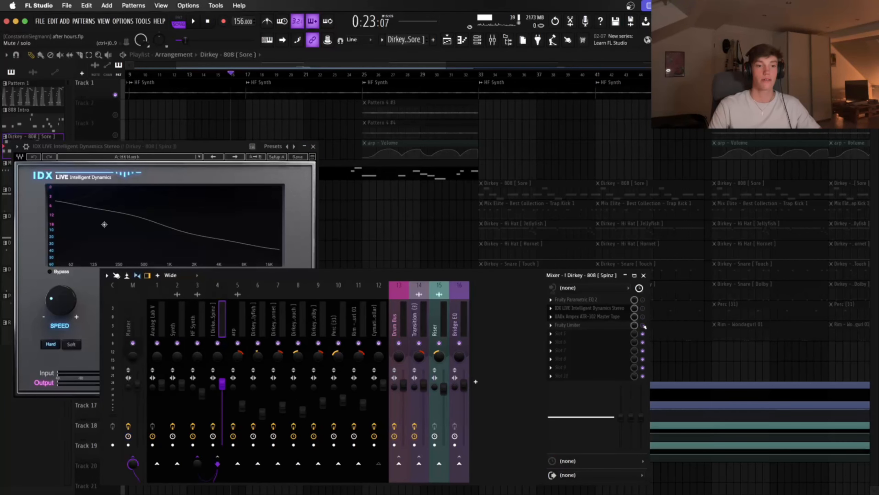
key(space)
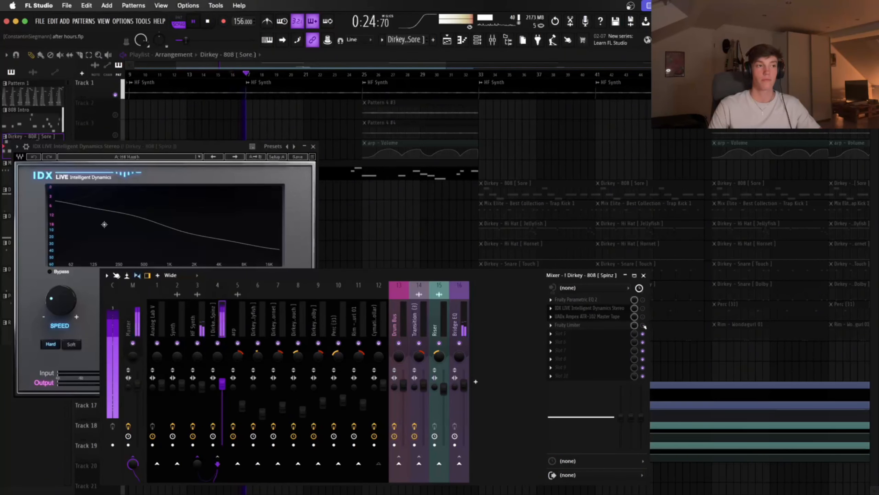
key(space)
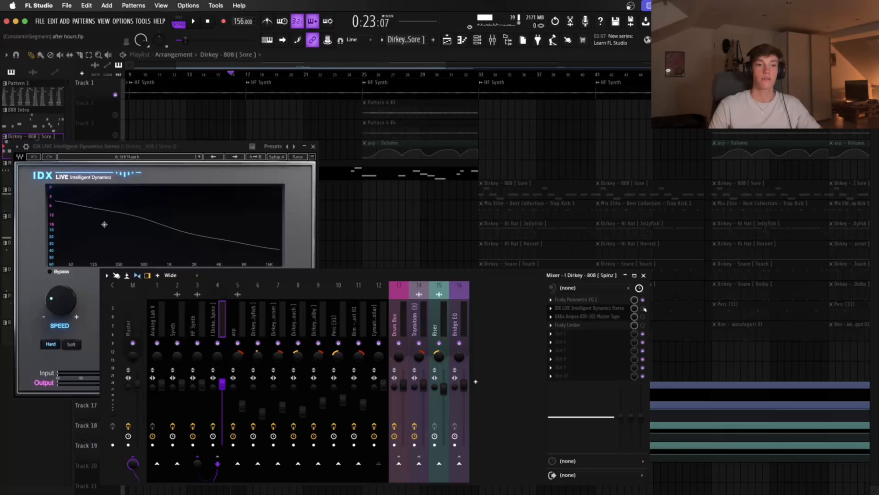
key(space)
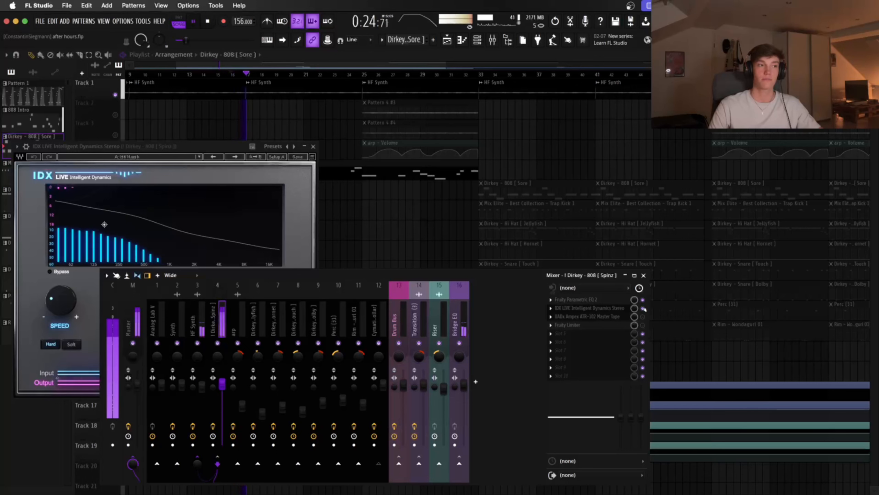
key(space)
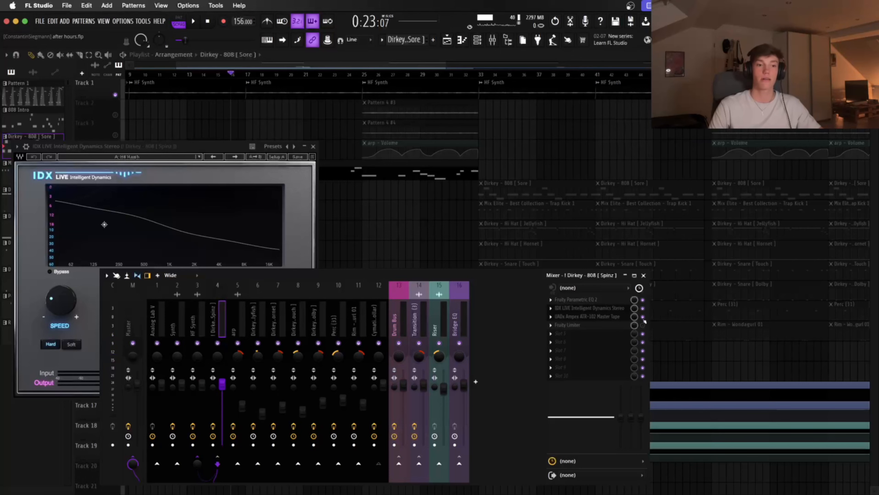
Step: View the UADx Ampex ATR-102 with its Vintage Bass preset and play the 808 with all four effects enabled
click(595, 316)
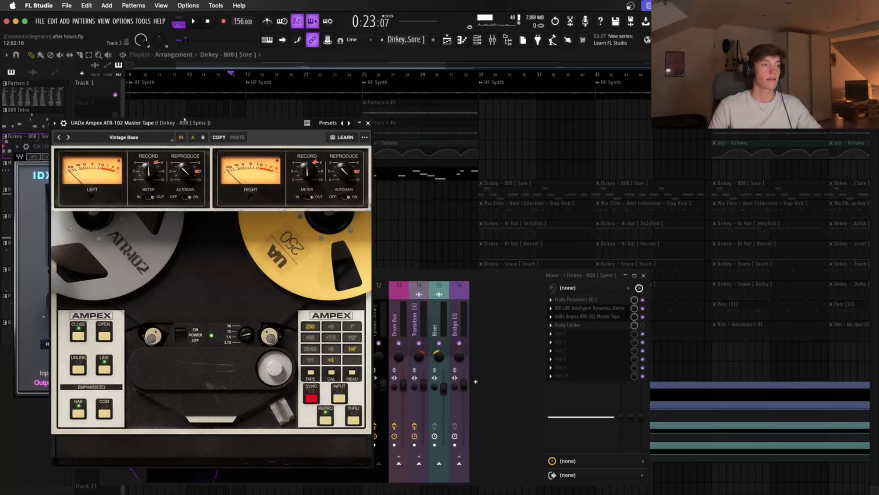
click(367, 123)
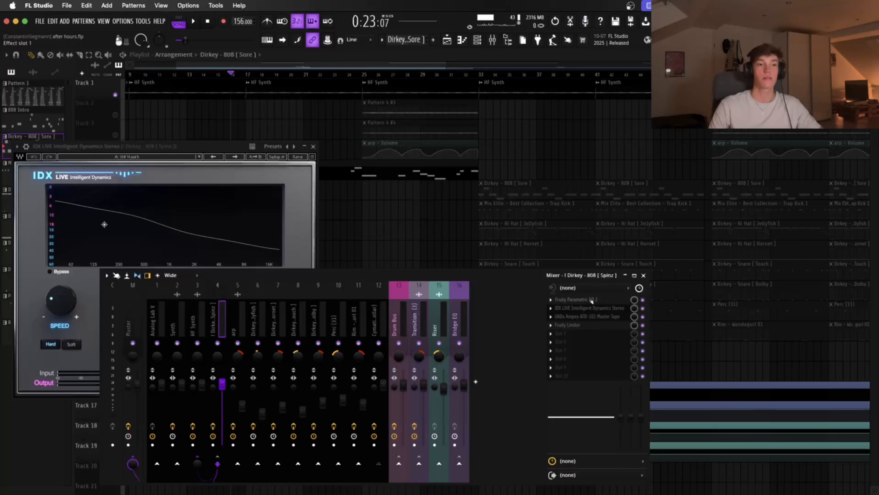
key(space)
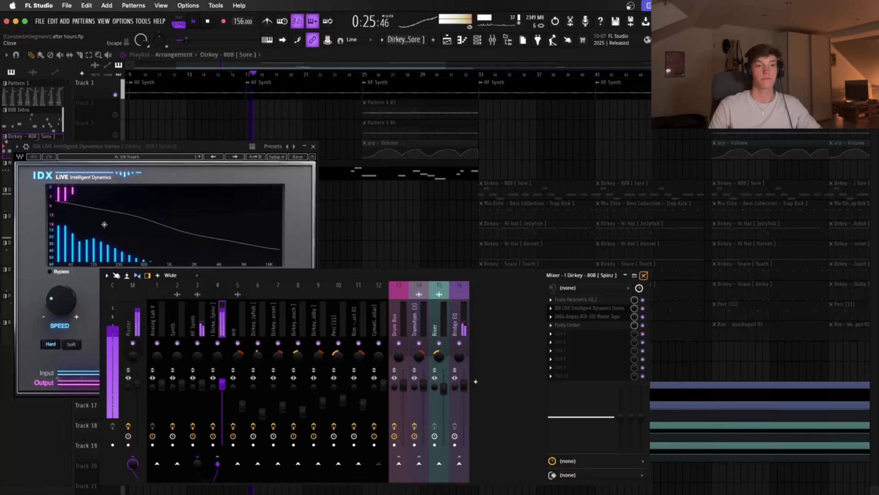
click(644, 275)
click(313, 146)
key(space)
Step: View the Fruity Soft Clipper on the Master mixer track, and close it and the mixer
scroll(316, 150, up, 3)
scroll(315, 151, left, 3)
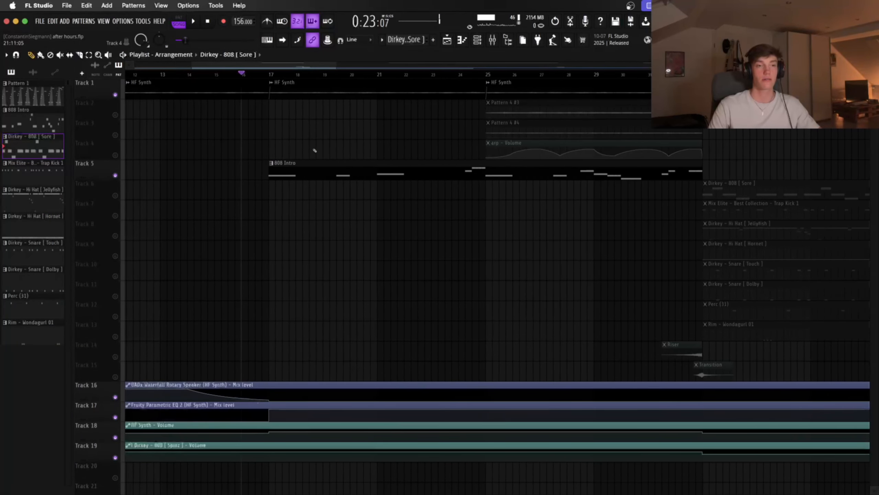
click(492, 40)
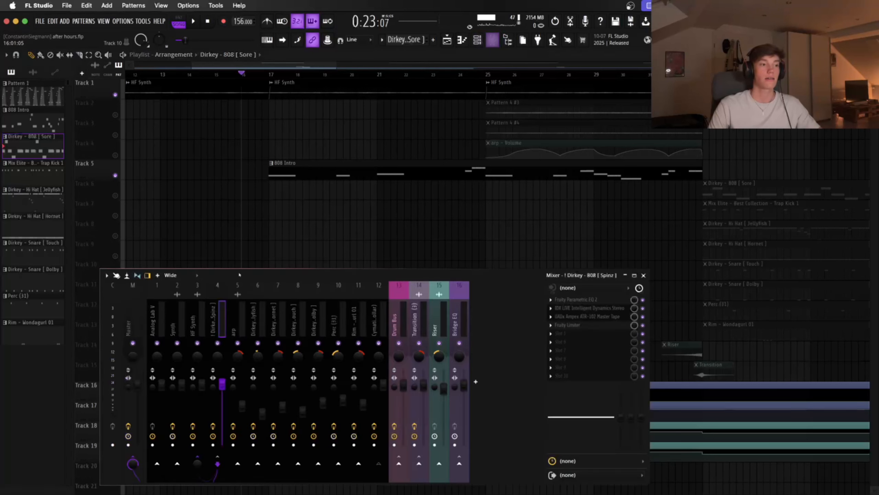
click(571, 376)
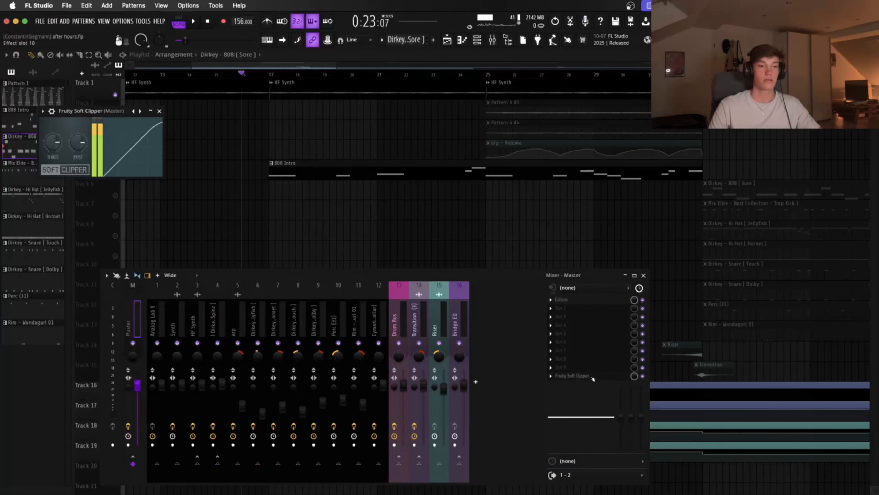
click(160, 112)
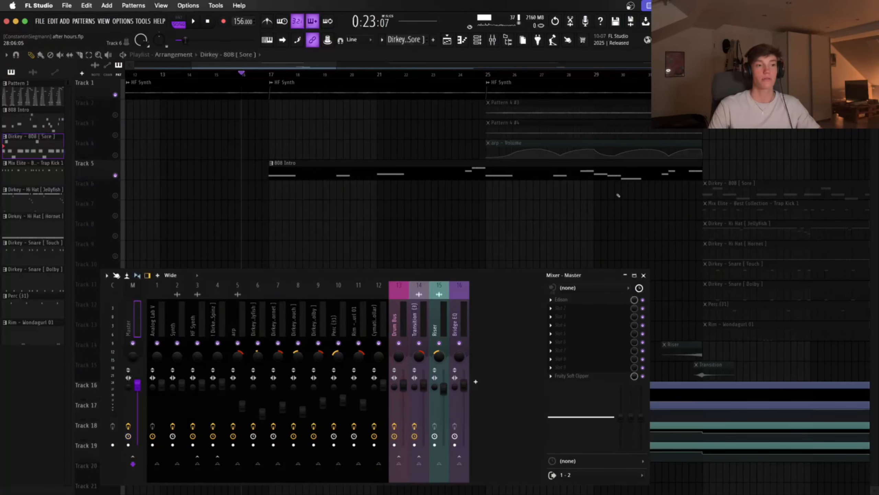
click(644, 275)
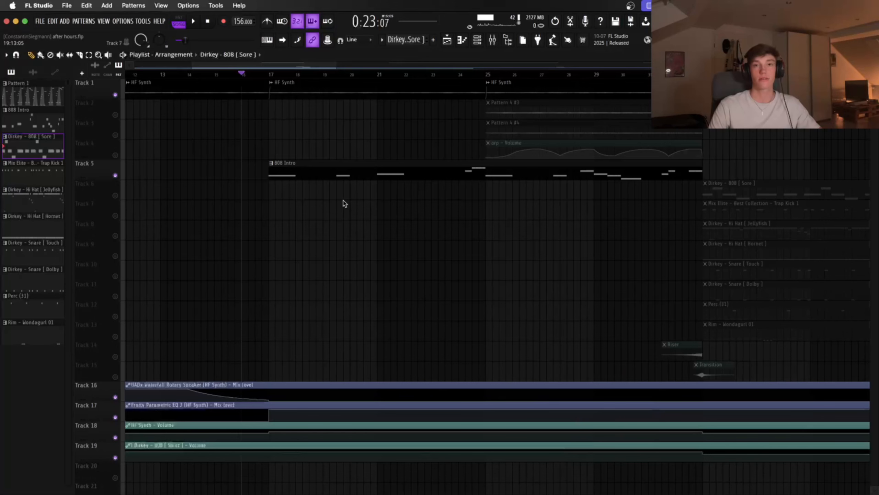
Step: Play the 808 Intro from bar 16, and open and play the Dirkey - 808 [ Sore ] pattern of the drop
key(space)
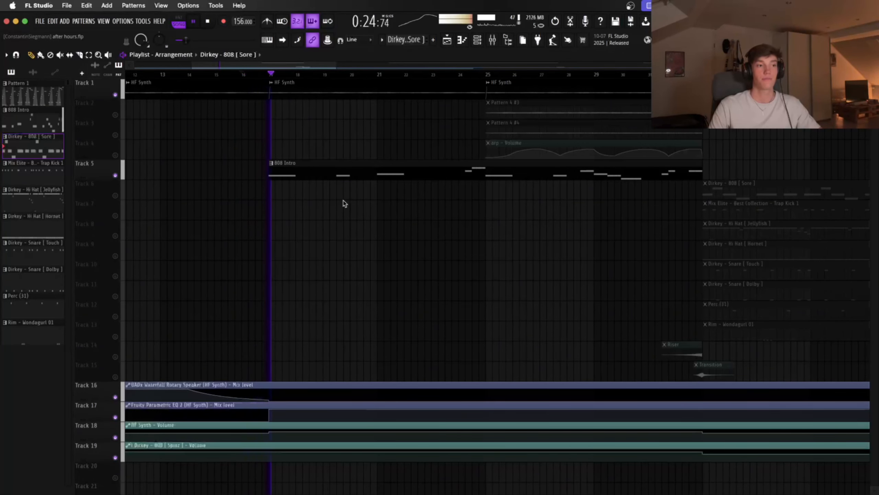
key(space)
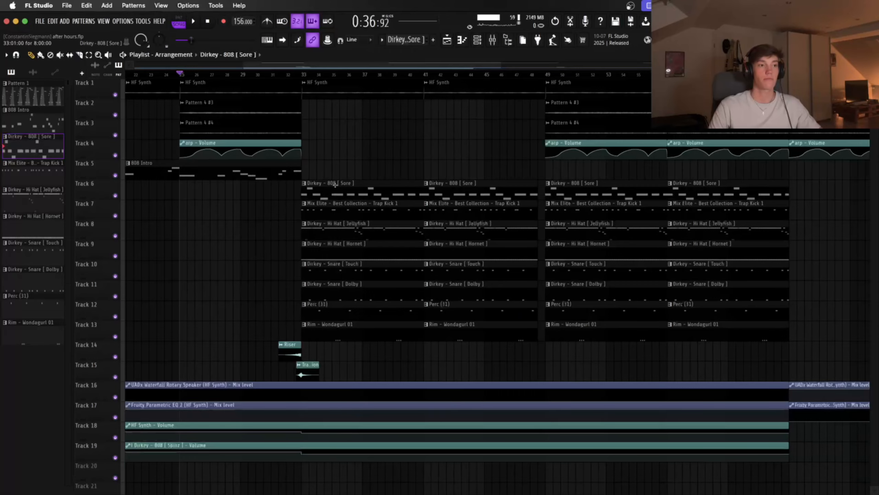
double_click(335, 184)
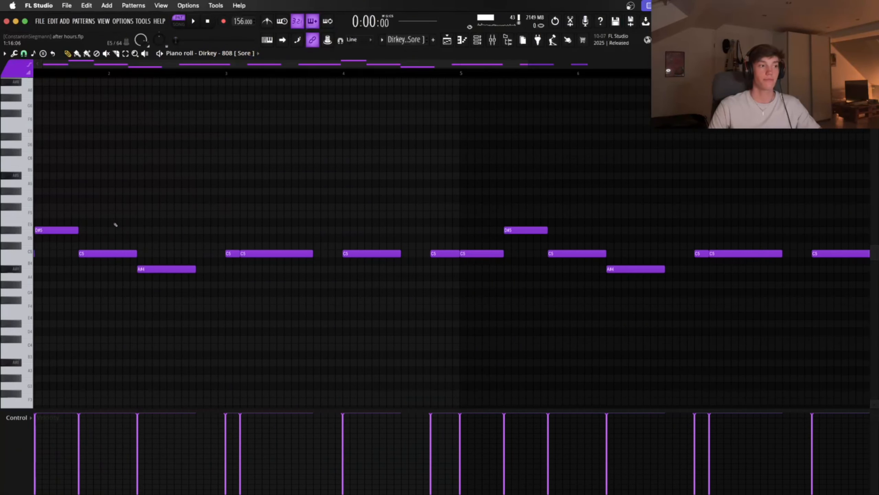
key(space)
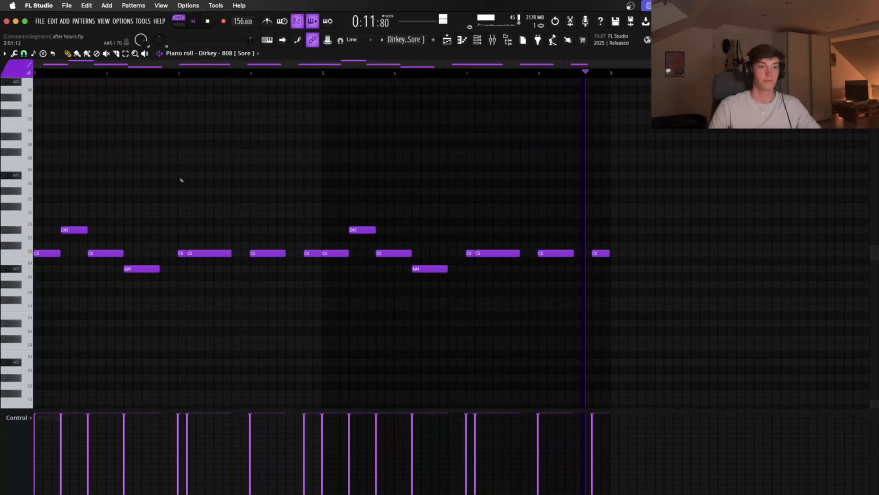
key(space)
Step: Mark the gaps before bars 3 and 4 in the 808 pattern and play its opening notes
scroll(111, 222, up, 5)
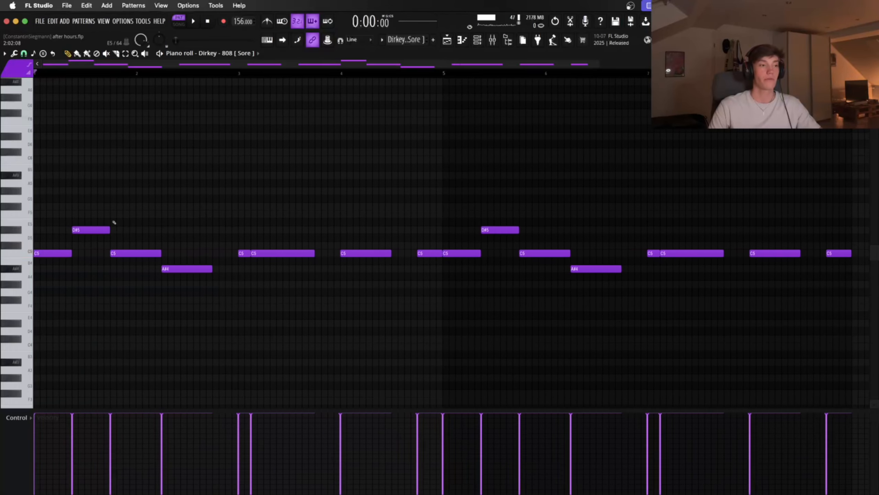
scroll(116, 221, left, 2)
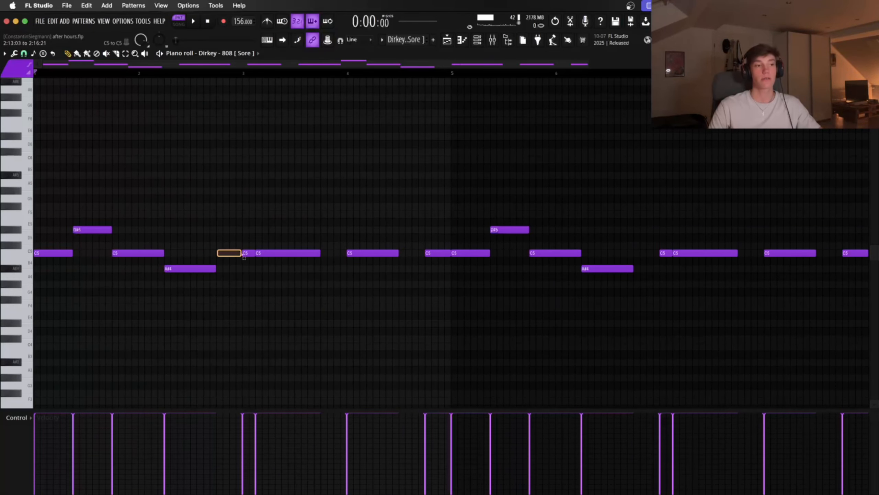
drag(324, 259, 351, 259)
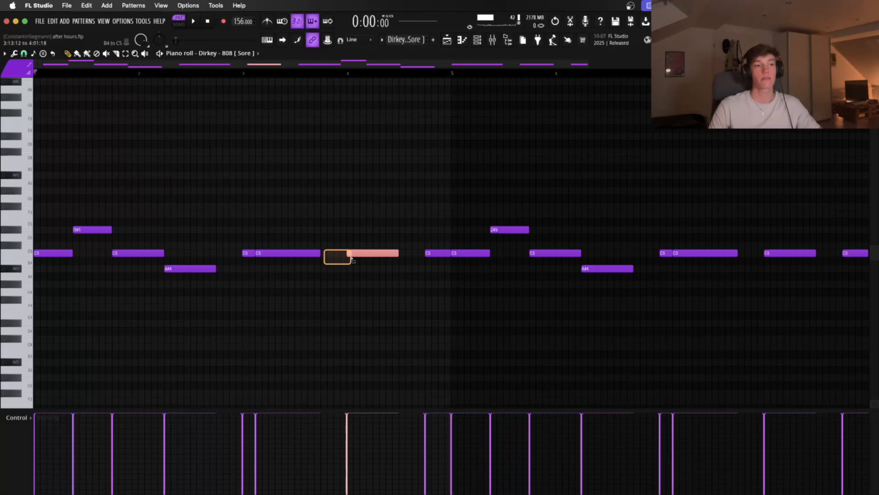
super+click(150, 189)
key(space)
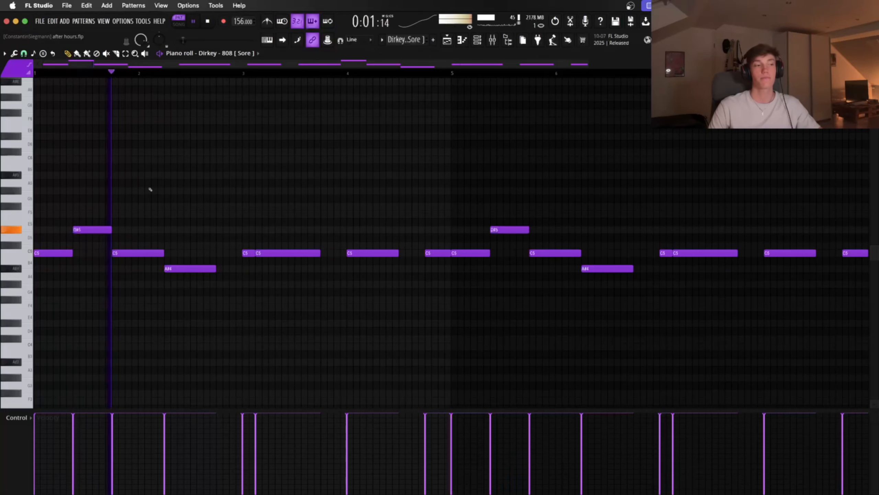
key(space)
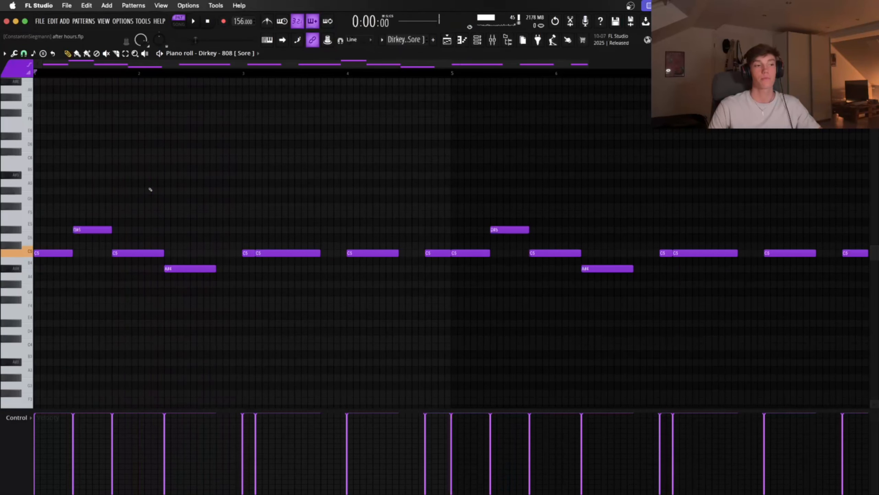
scroll(490, 181, down, 1)
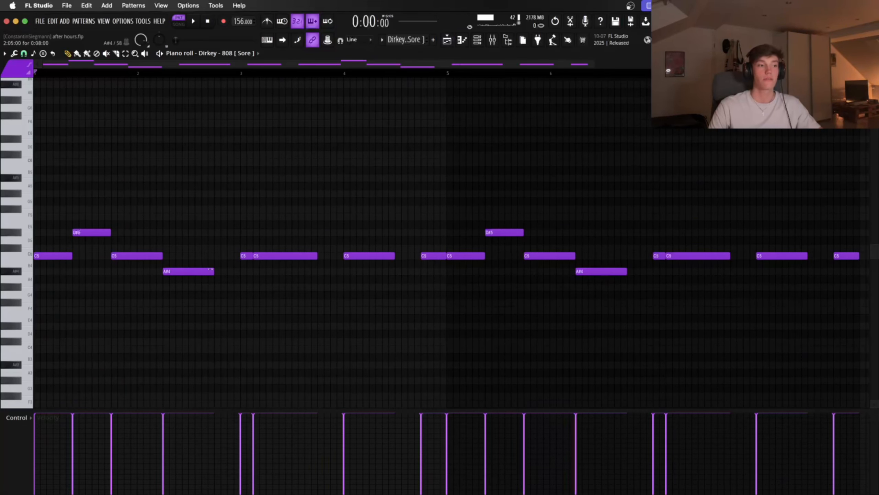
Step: Try extending the first A#4 note to bar 3 and the long C5 note to bar 4 while playing the 808 pattern
drag(232, 271, 239, 271)
key(space)
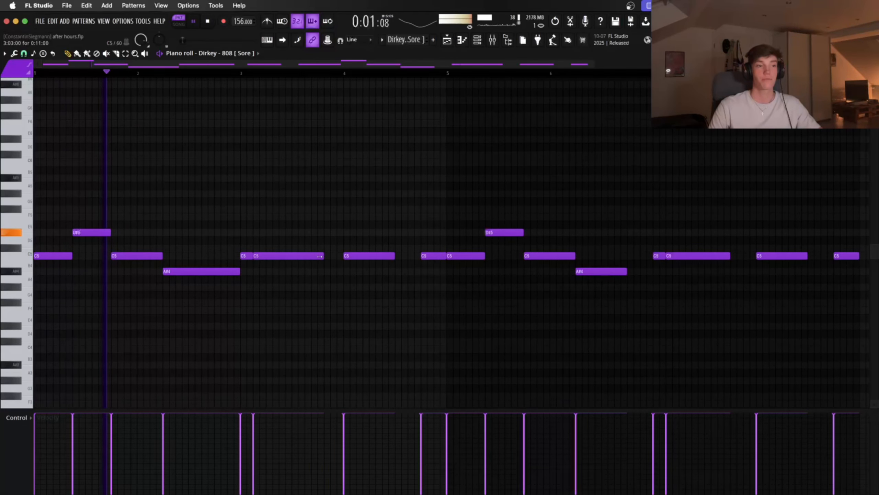
drag(317, 256, 338, 257)
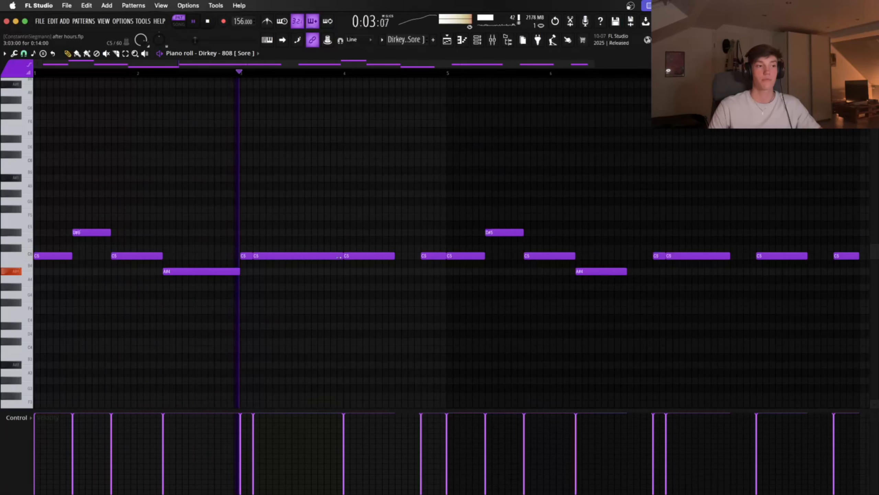
key(space)
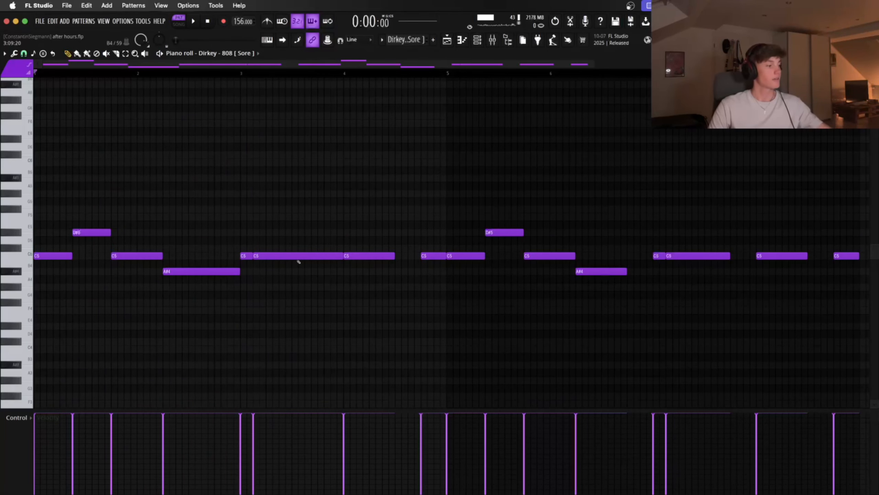
Step: Undo both 808 note extensions and play the pattern with its original gaps
key(super+z)
key(super+z)
key(space)
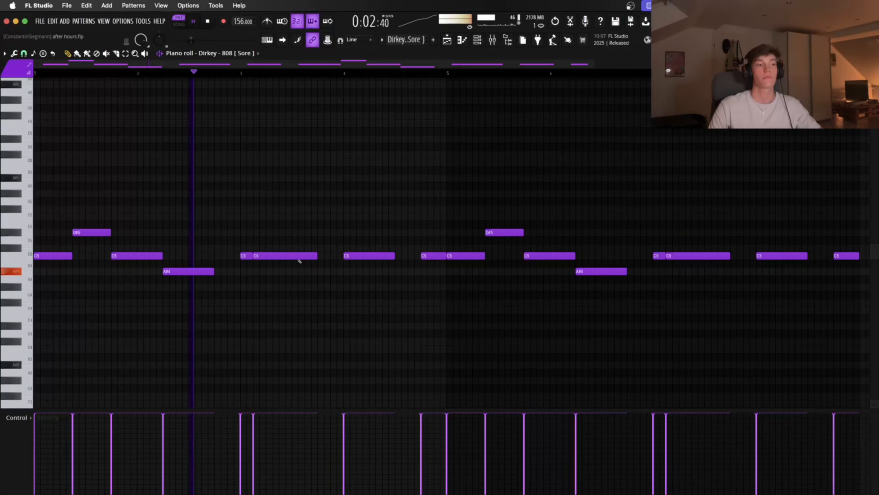
key(space)
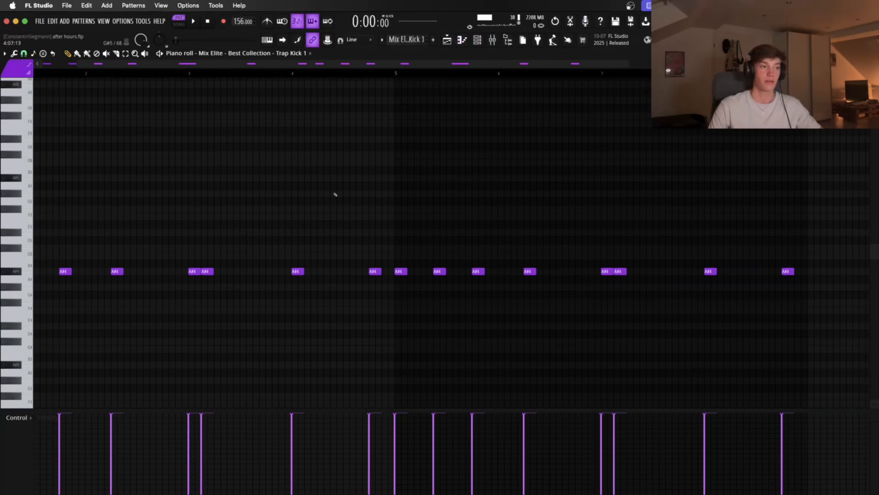
Step: View the note placement in the Mix Elite - Best Collection - Trap Kick 1 pattern and play it
scroll(225, 172, left, 3)
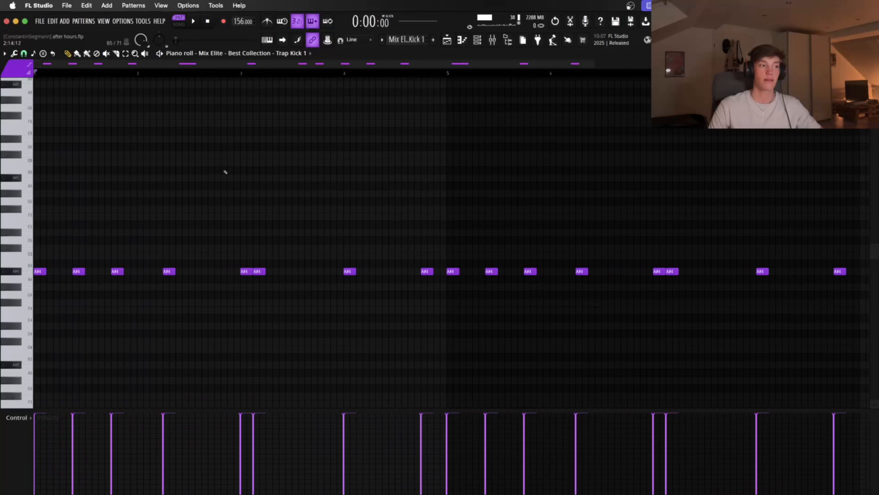
key(space)
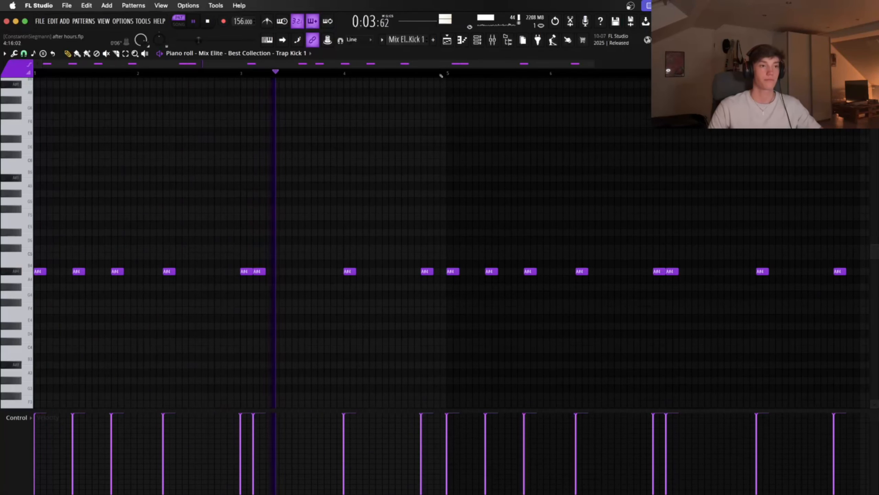
key(space)
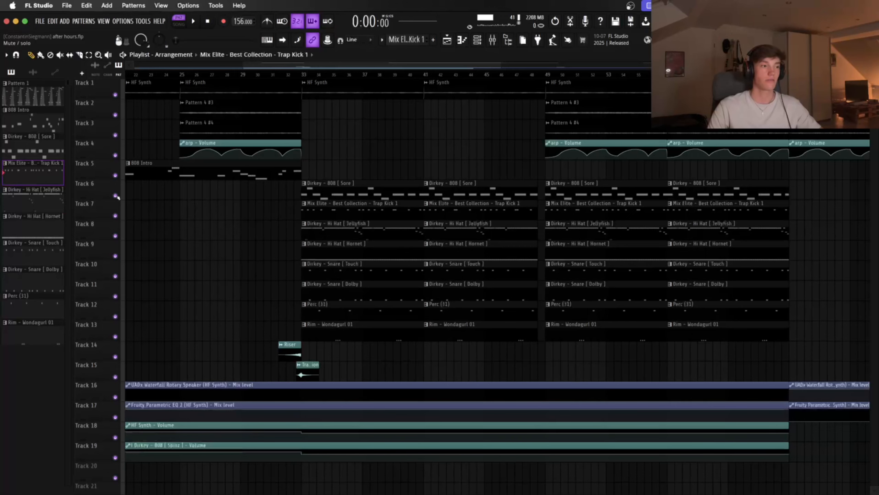
Step: Solo the 808 on Track 6 together with the kick on Track 7 and play them from bar 33
right_click(115, 196)
right_click(115, 216)
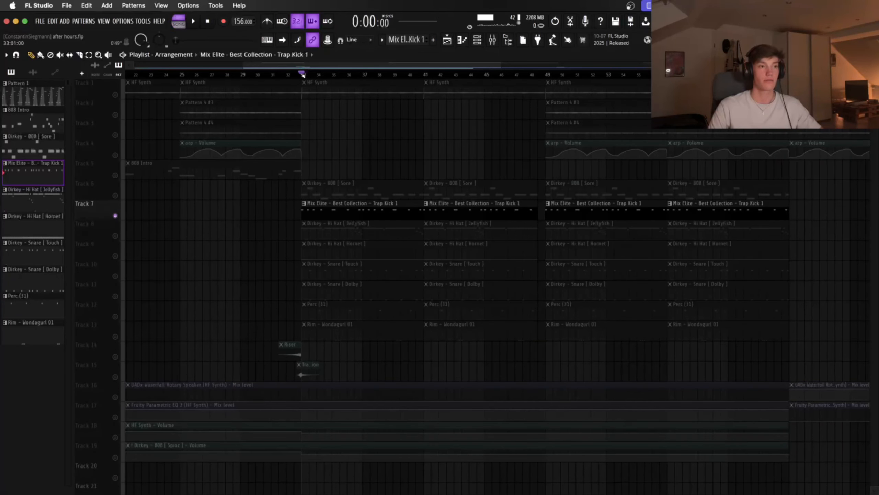
click(303, 75)
click(116, 195)
key(space)
scroll(239, 198, up, 3)
scroll(241, 198, right, 3)
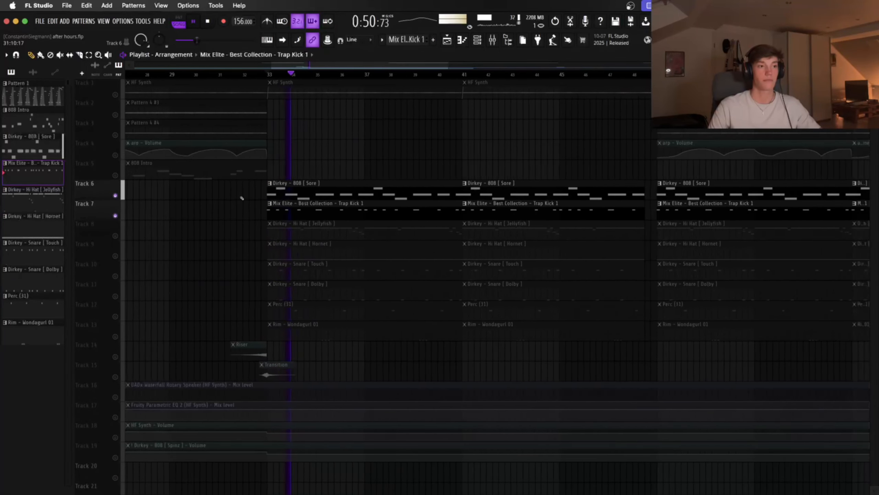
scroll(241, 198, down, 2)
Step: Show the Cymatics - Kick (Dollar) mixer track and its routing to the 808 track, and stop playback
key(F9)
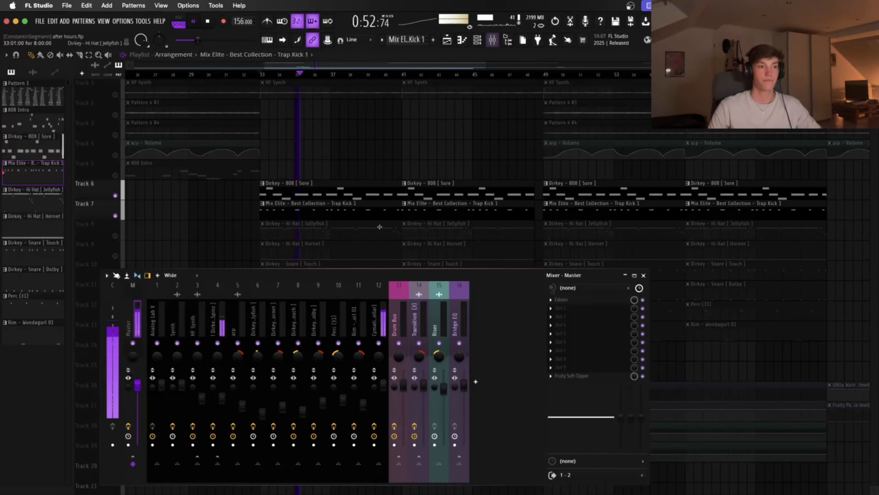
click(375, 324)
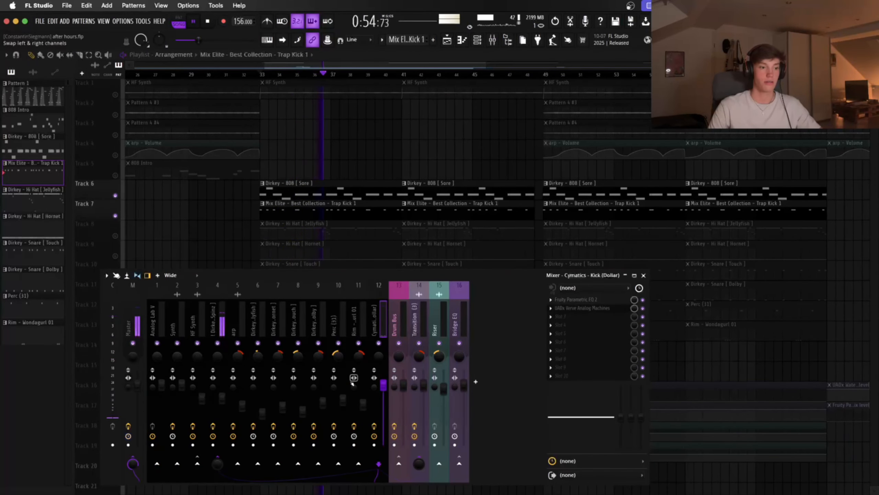
key(space)
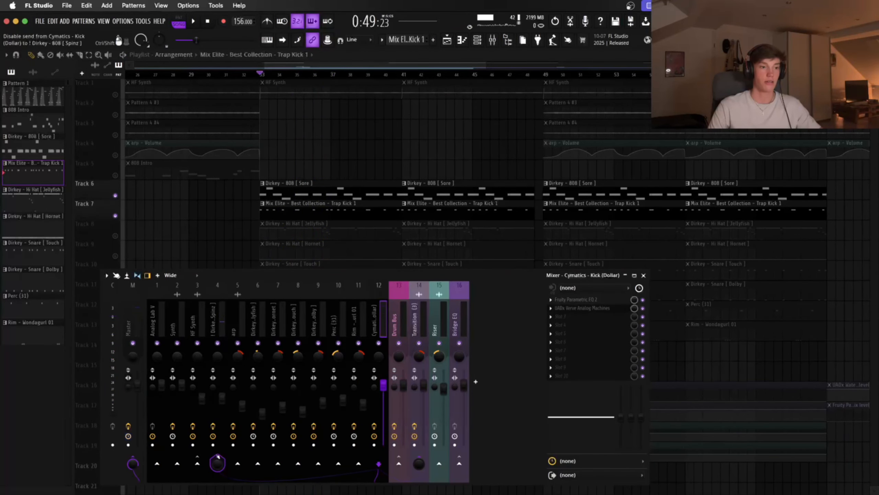
Step: View the Fruity Limiter sidechain compression on the 808 mixer track while playing the kick and 808, and close it and the mixer
click(217, 328)
click(568, 325)
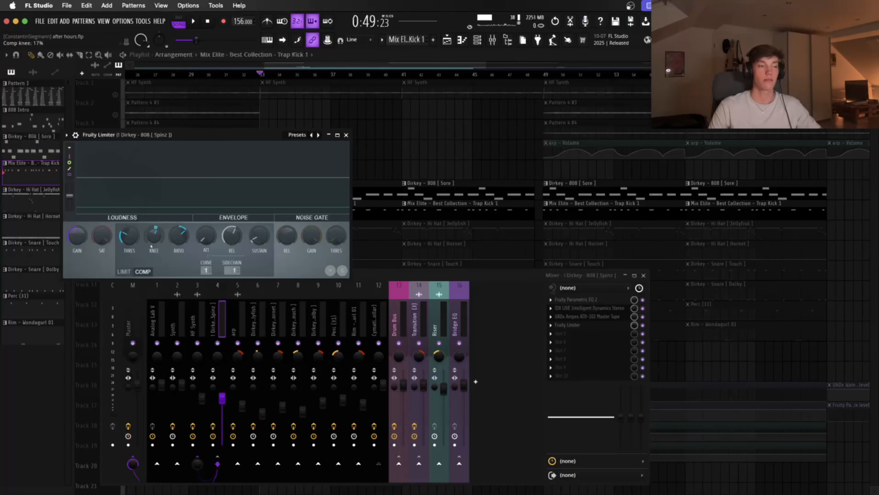
key(space)
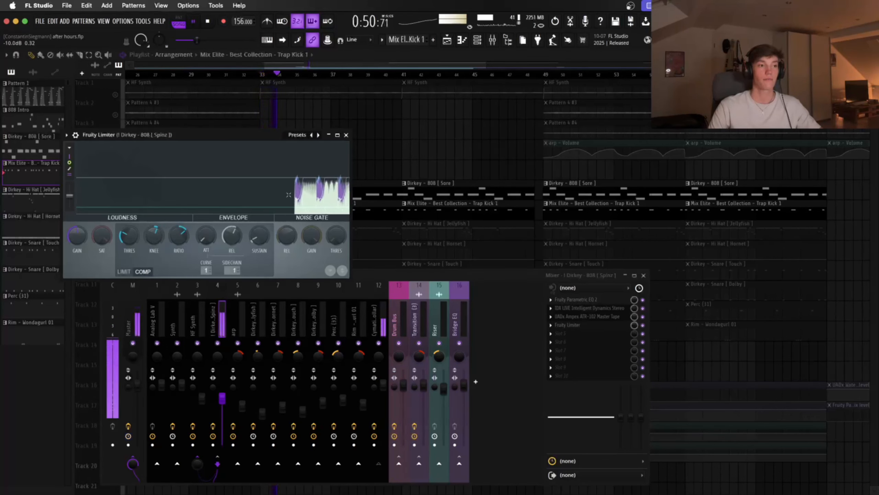
key(space)
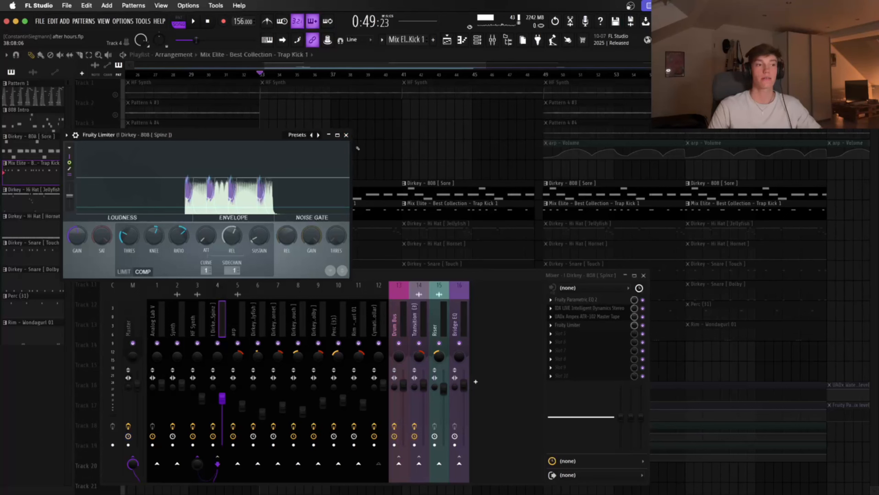
click(346, 135)
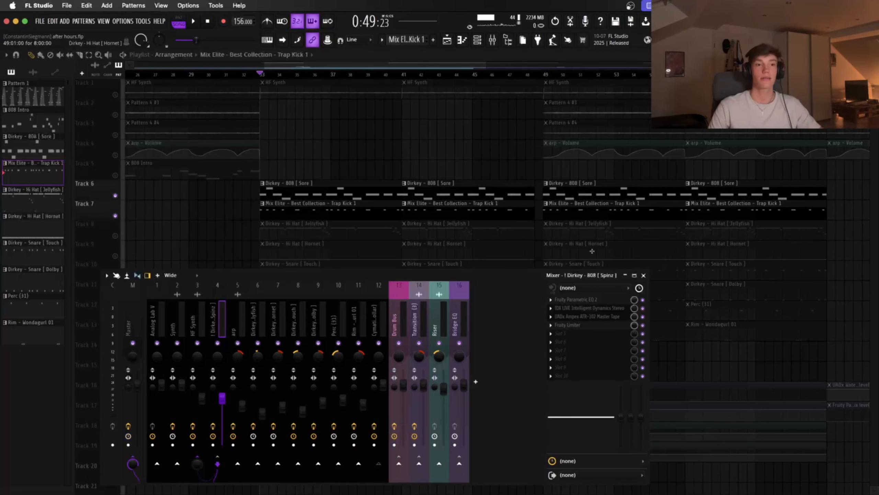
key(Escape)
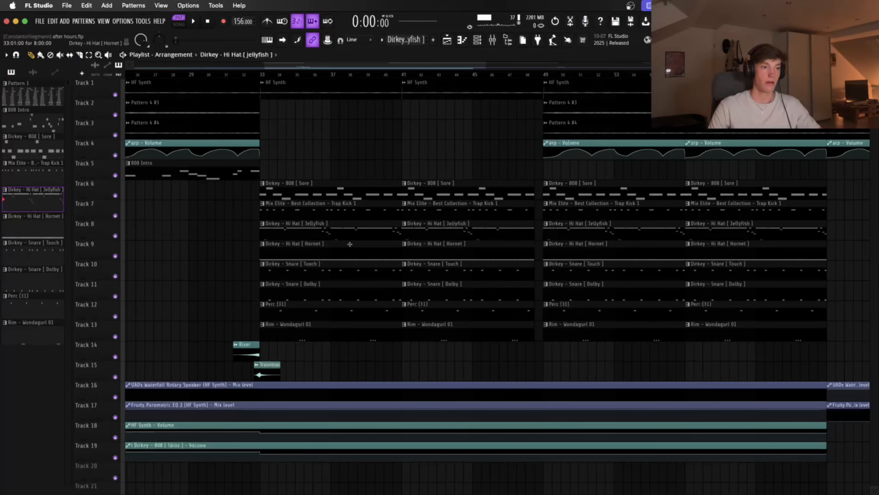
Step: Open and play the Dirkey - Hi Hat [ Hornet ] pattern, and return to the playlist
double_click(350, 244)
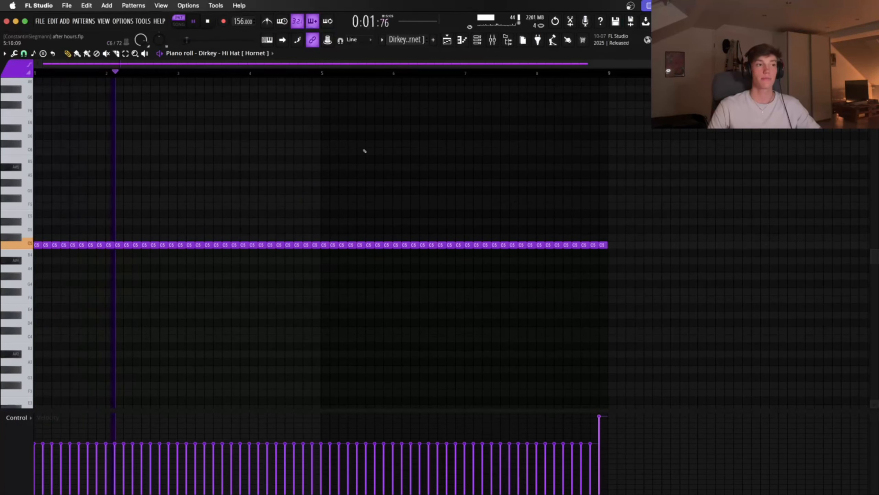
key(space)
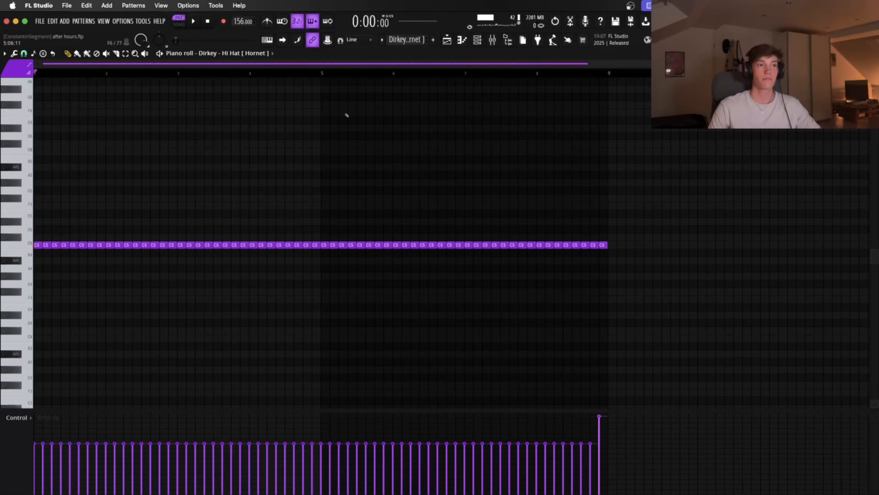
click(446, 41)
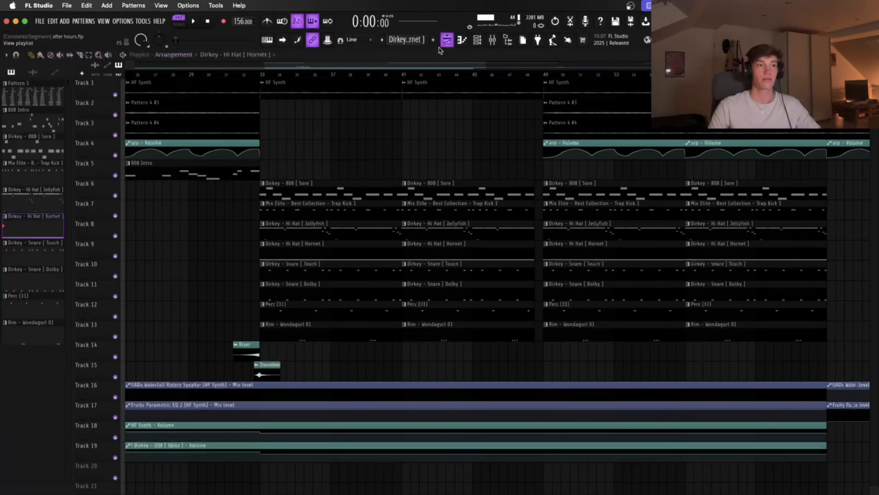
Step: Open the Dirkey - Hi Hat [ Jellyfish ] pattern, view its rolls and pitch changes, and play it
double_click(299, 222)
scroll(112, 195, up, 3)
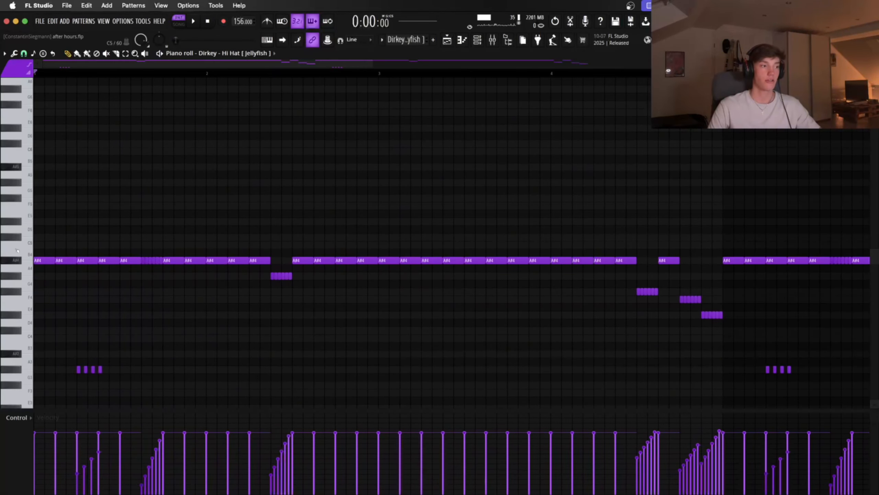
scroll(92, 194, down, 2)
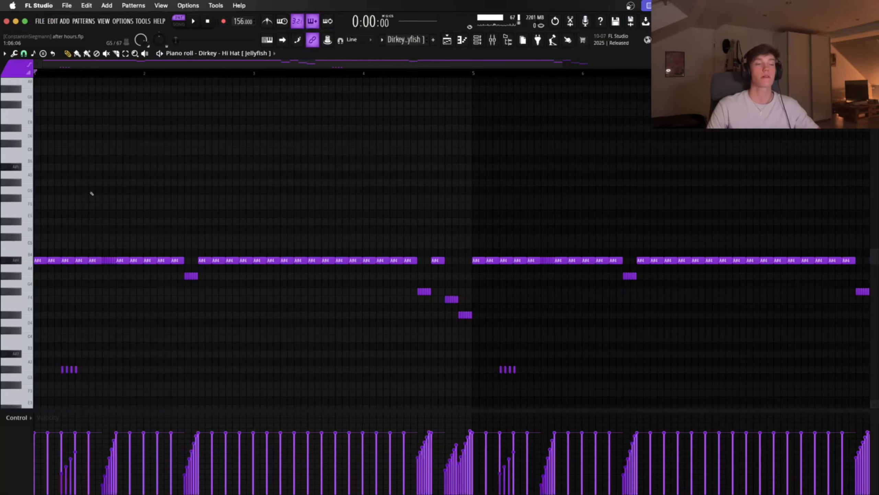
key(space)
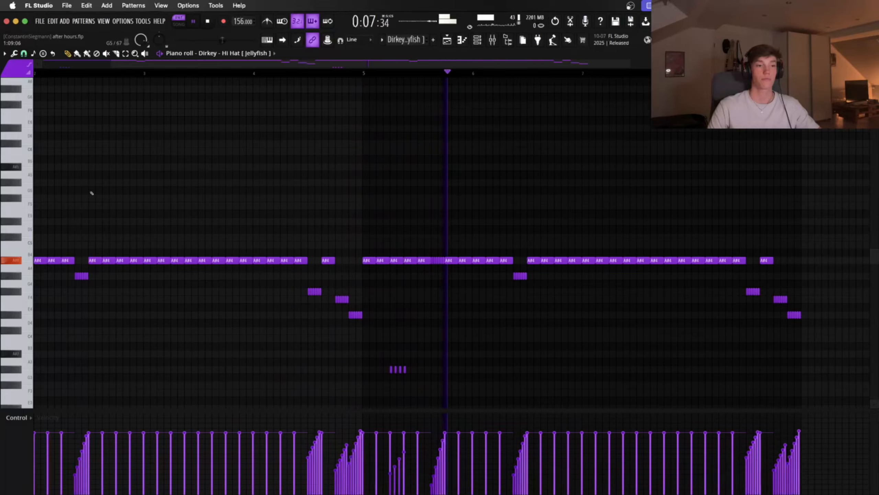
scroll(92, 193, down, 3)
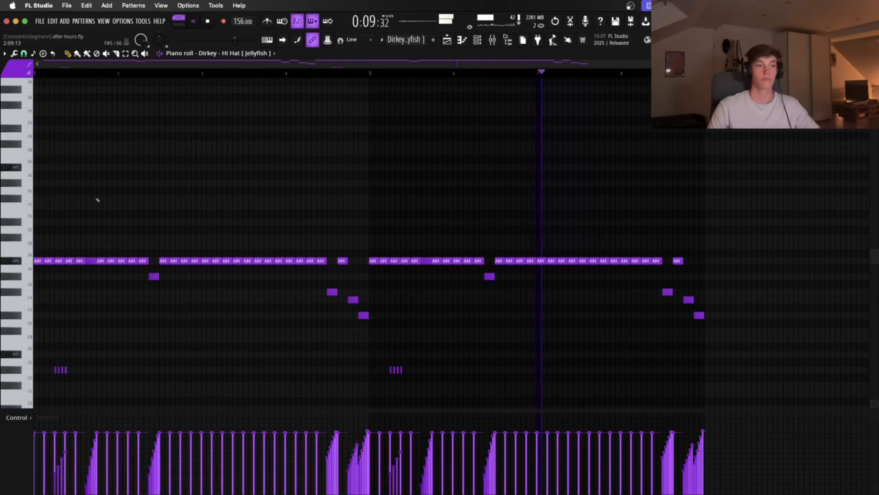
Step: Finish playing the Dirkey - Hi Hat [ Jellyfish ] pattern, stop playback and return to the playlist
scroll(102, 204, down, 2)
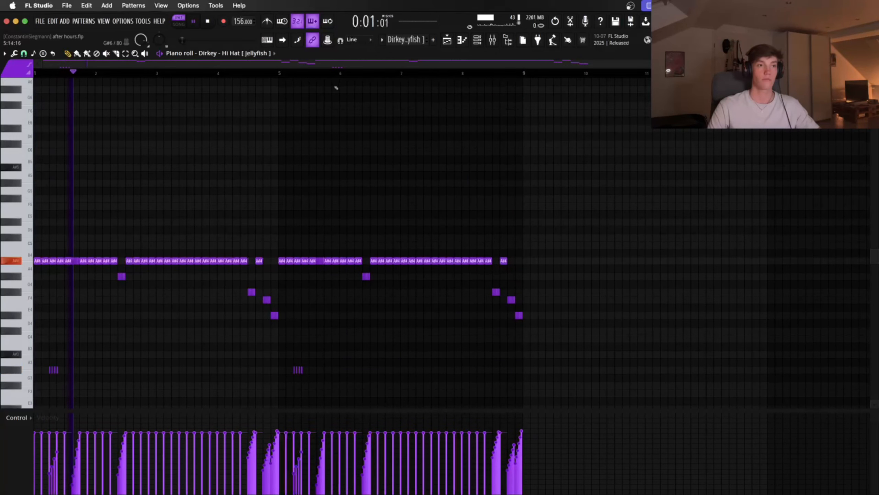
key(space)
click(451, 43)
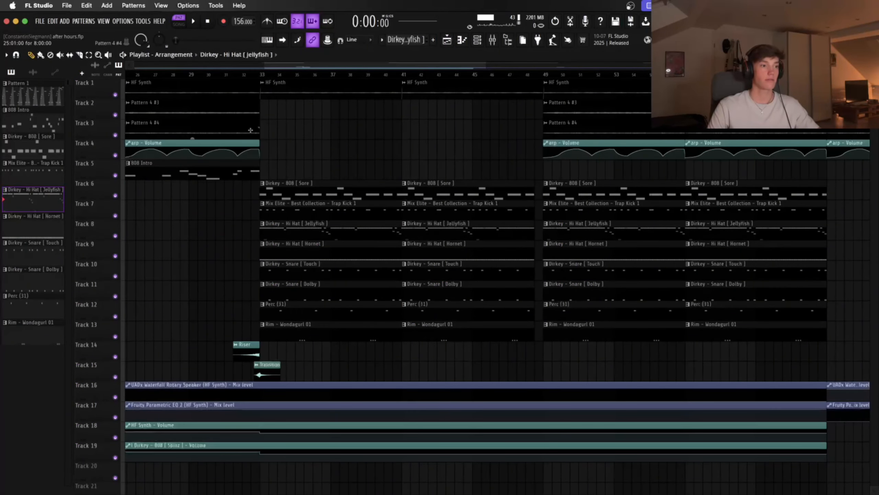
Step: Open the Dirkey - Snare [ Touch ] pattern, play it, and return to the playlist
double_click(319, 269)
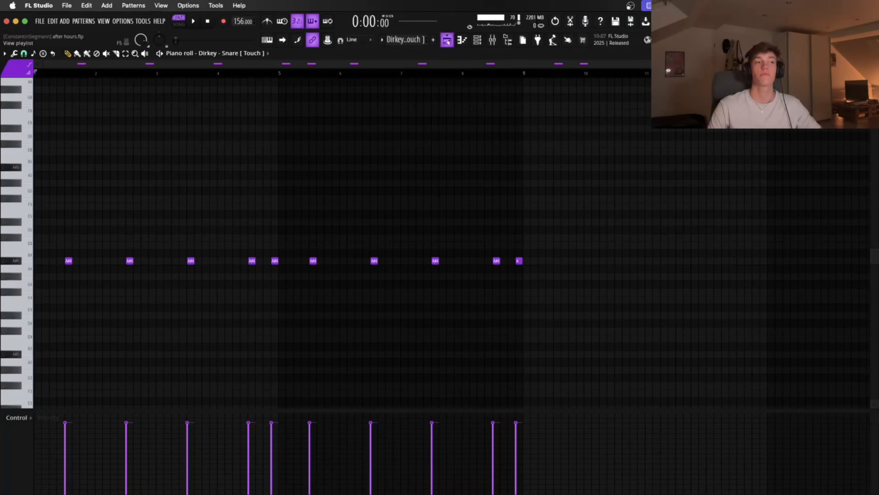
key(space)
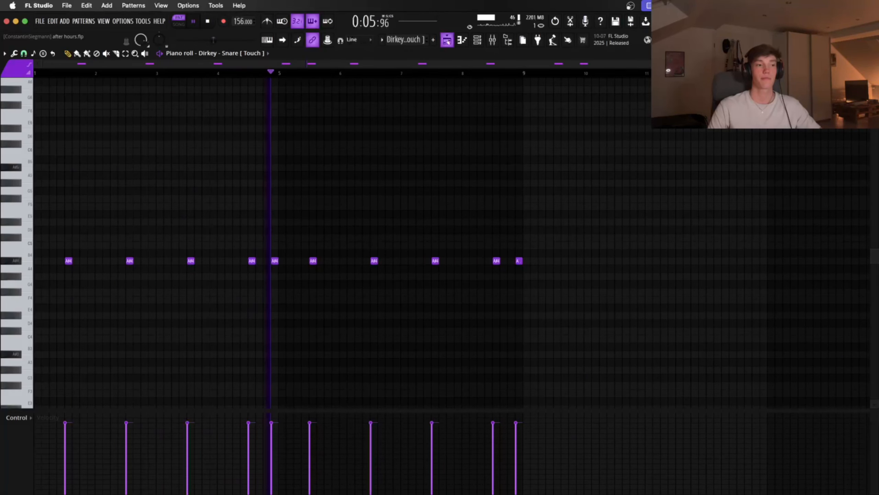
key(space)
key(F5)
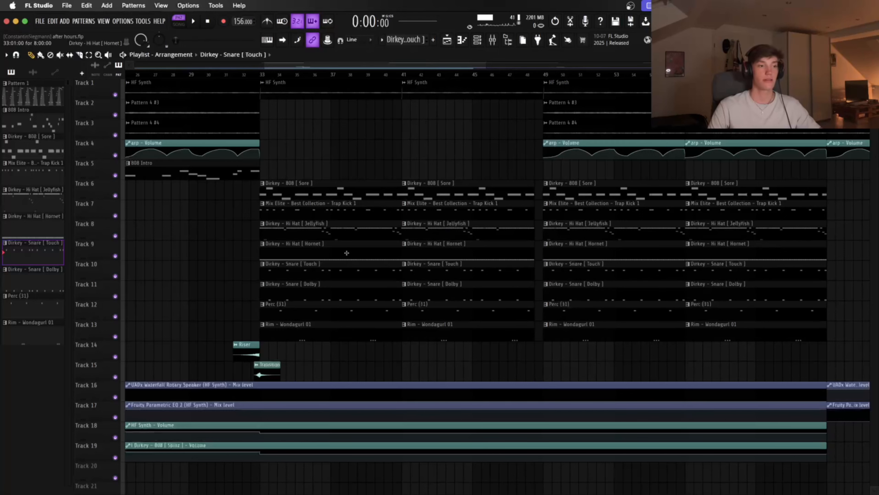
Step: Open and play the Dirkey - Snare [ Dolby ] pattern, and return to the playlist
double_click(318, 289)
key(space)
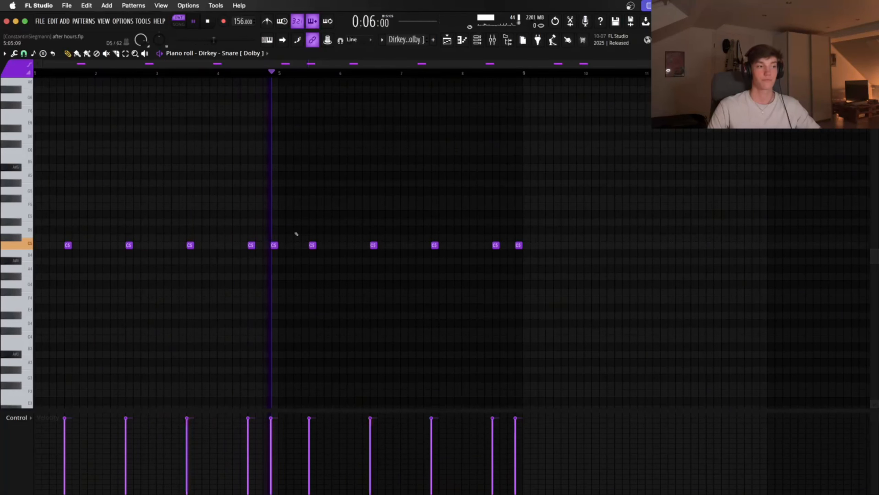
key(space)
click(447, 40)
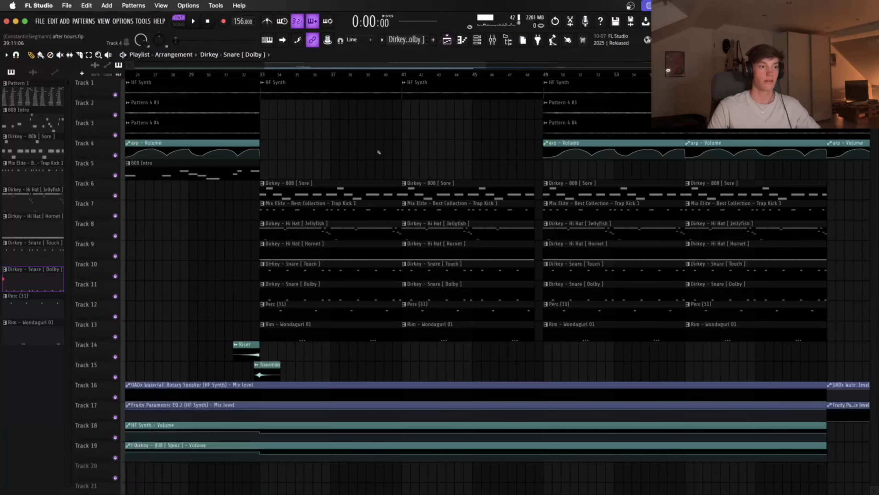
Step: Open the Perc (31) pattern, listen to it, and go back to the playlist
double_click(307, 315)
key(space)
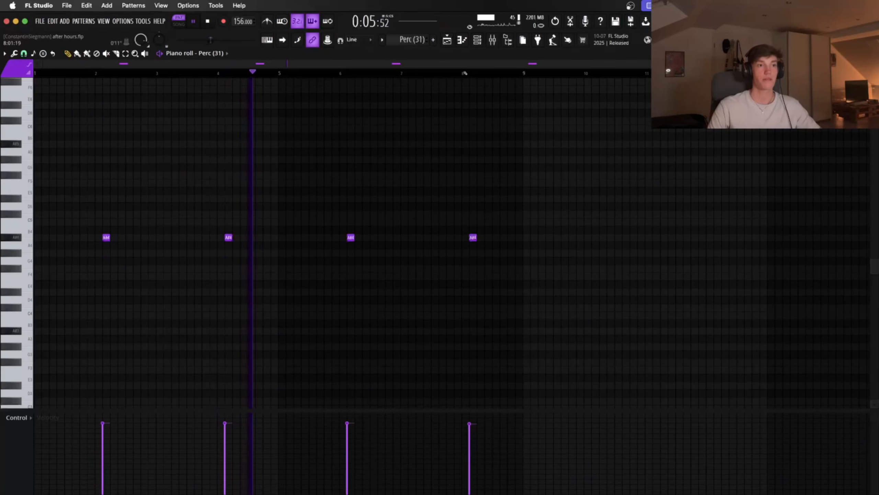
click(448, 43)
Step: Open the Rim - Wondagurl 01 pattern, play its hits, and return to the playlist
double_click(307, 326)
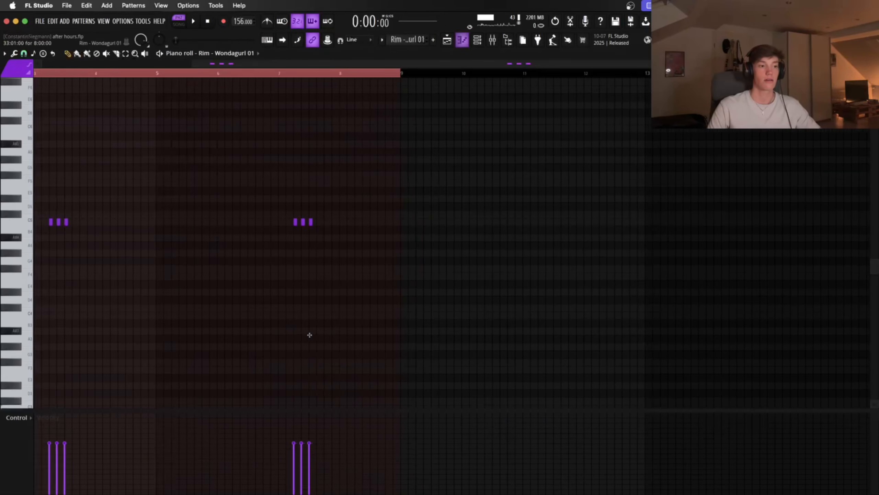
key(space)
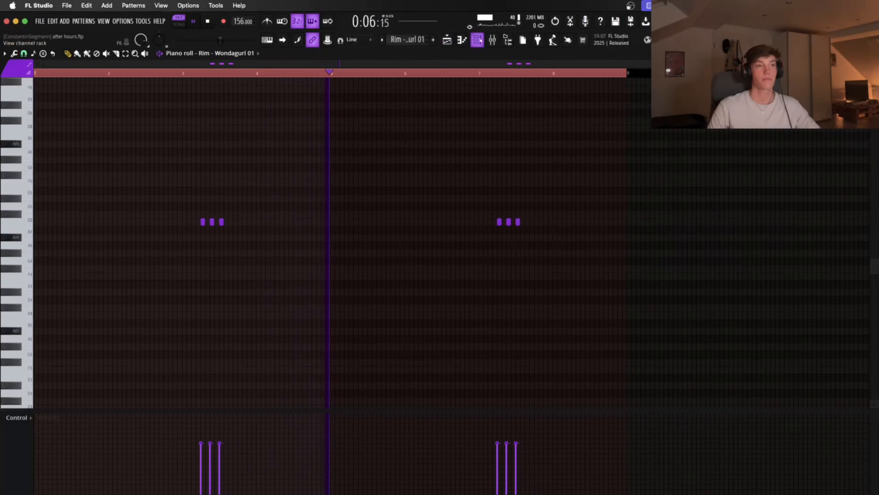
click(447, 40)
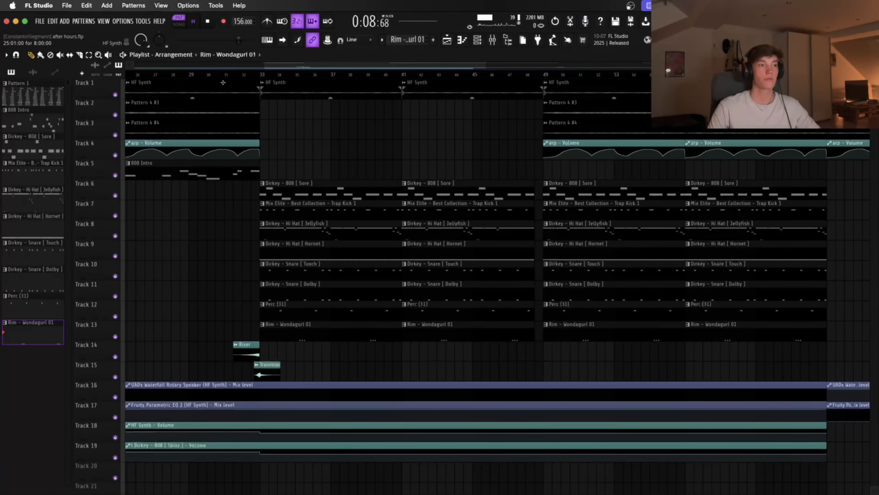
Step: Solo the Riser and Transition tracks and play the two effects leading into bar 33
right_click(116, 357)
click(116, 376)
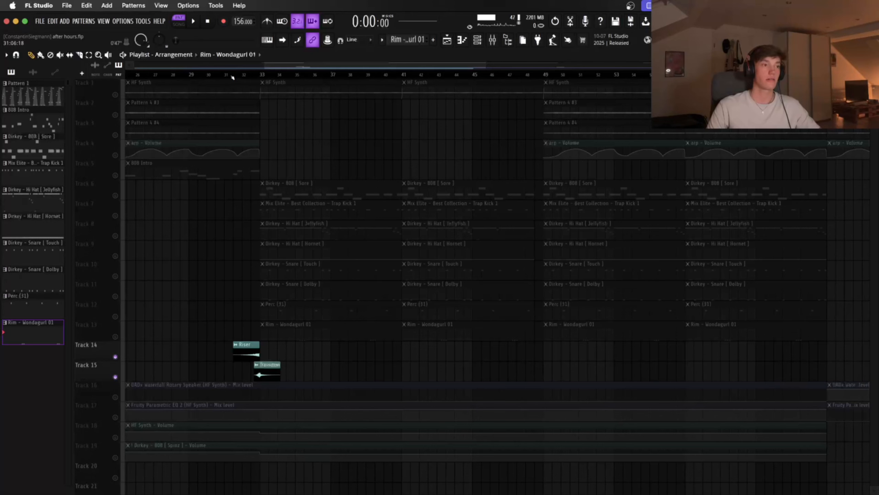
key(space)
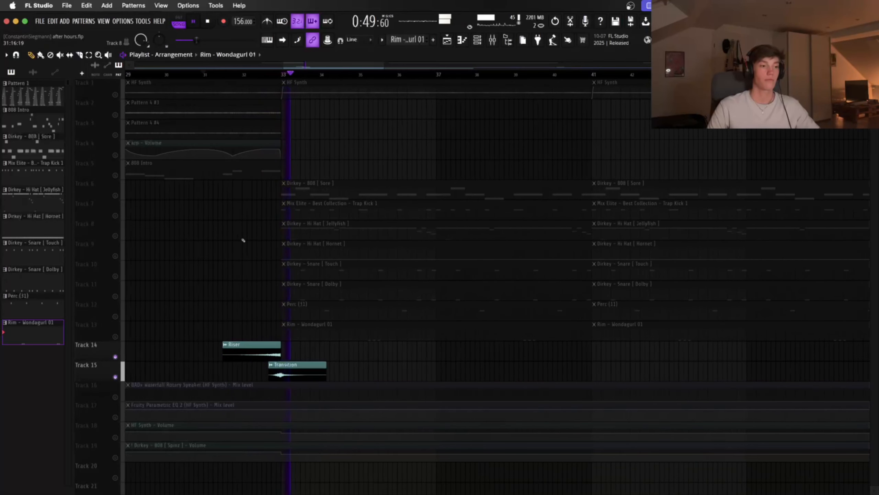
scroll(244, 240, up, 4)
key(space)
key(space)
Step: Add a fade-in of about 0.365 s to the Riser clip, play it with the Transition clip, and stop playback
drag(198, 349, 220, 349)
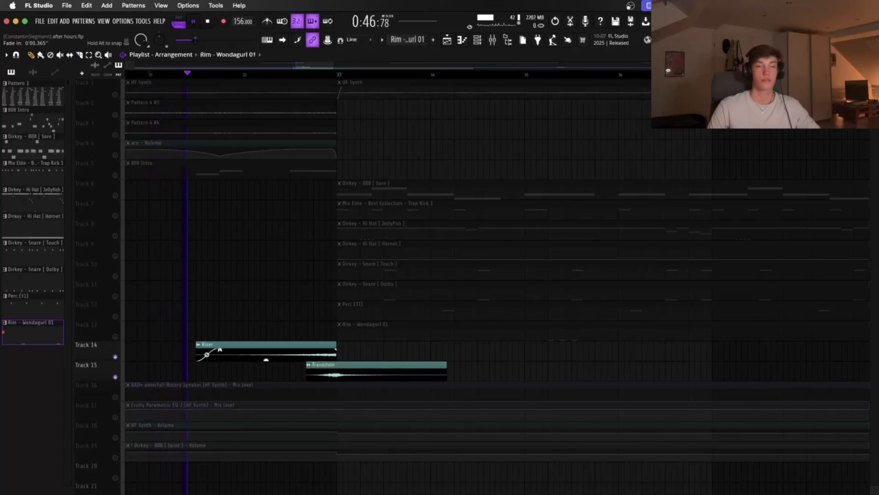
scroll(225, 341, down, 4)
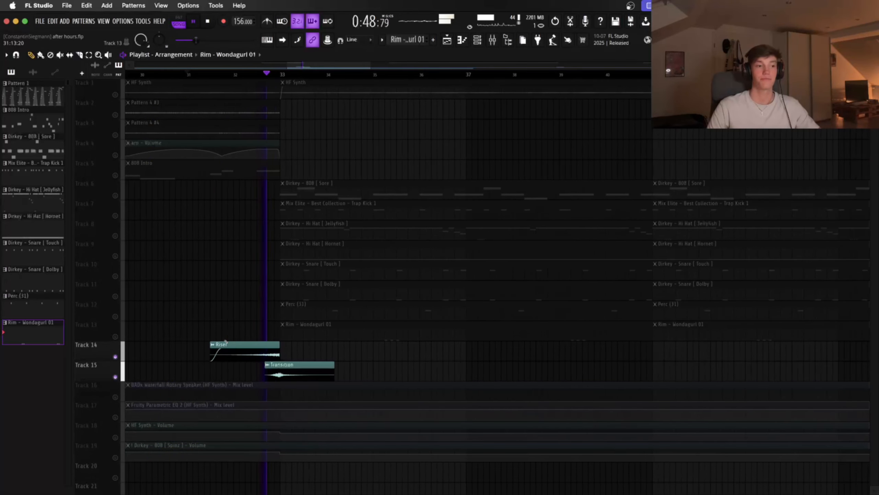
key(space)
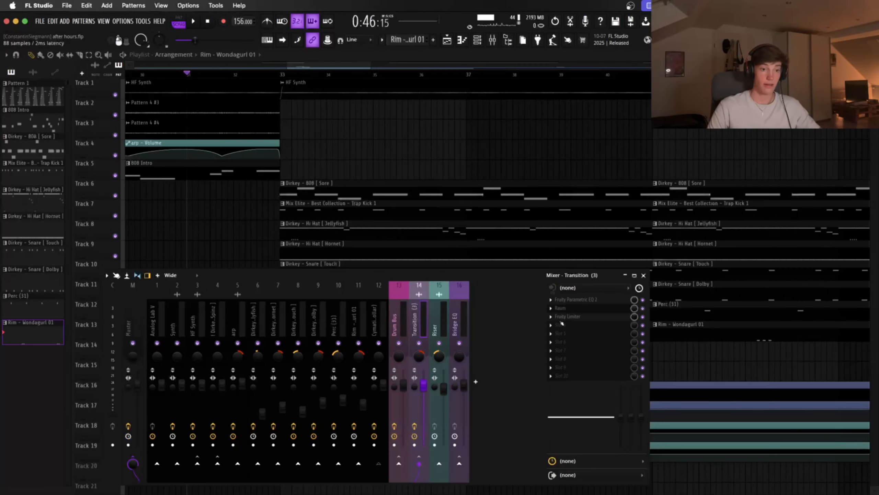
Step: View the Fruity Limiter on the Transition mixer track and the Transition clip's channel settings, and close them
click(568, 317)
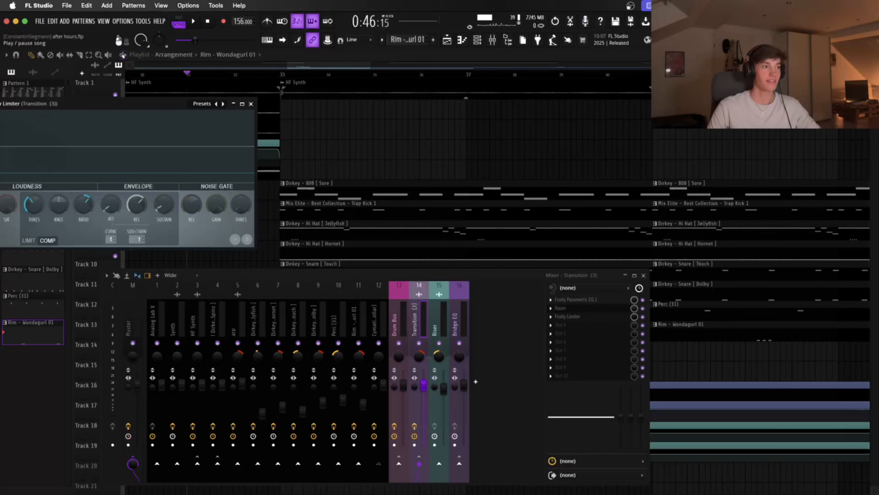
drag(114, 109, 174, 115)
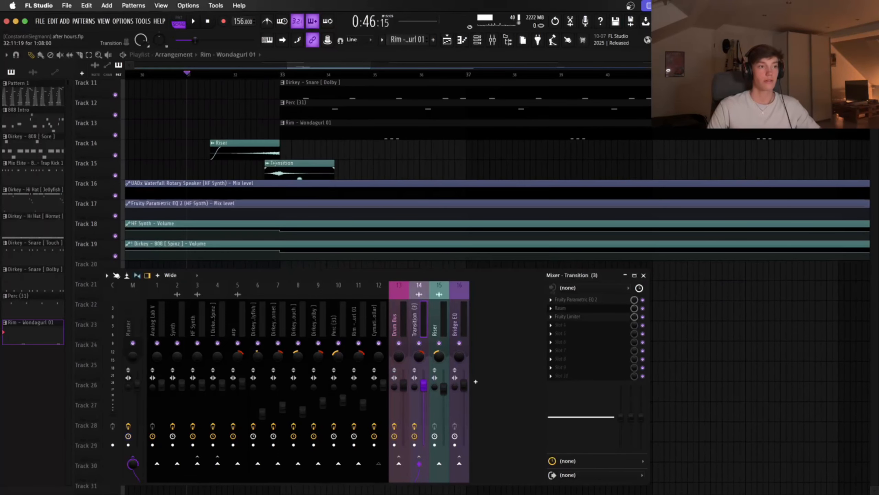
double_click(272, 163)
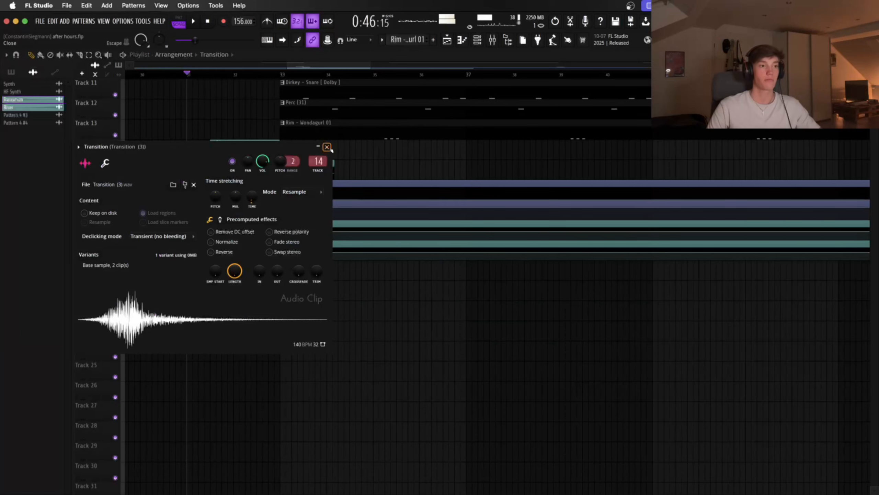
click(326, 147)
Step: Play the arrangement from just before bar 33 to hear the full drums and 808 enter, and stop playback
scroll(368, 112, down, 5)
scroll(367, 111, up, 10)
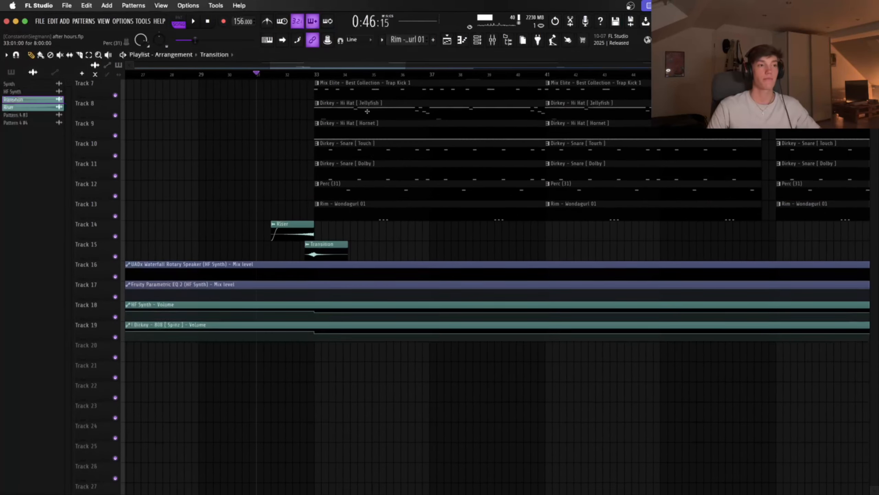
click(298, 76)
key(space)
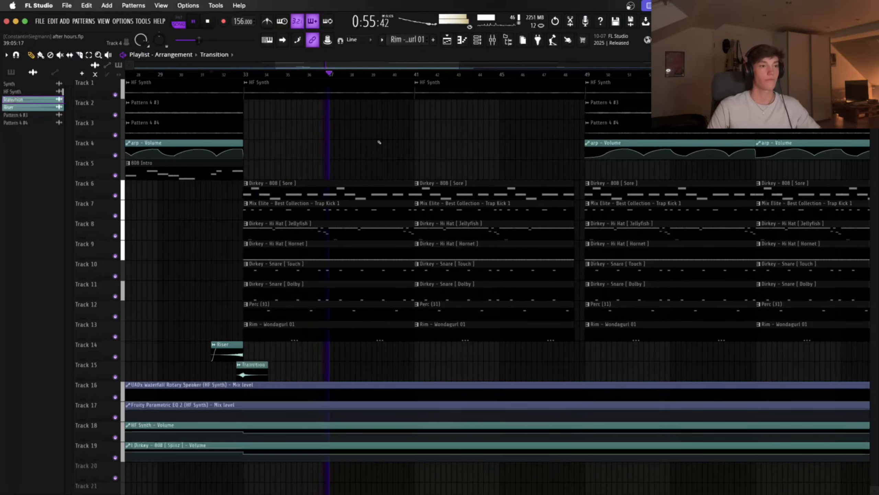
scroll(380, 141, down, 2)
scroll(370, 136, down, 2)
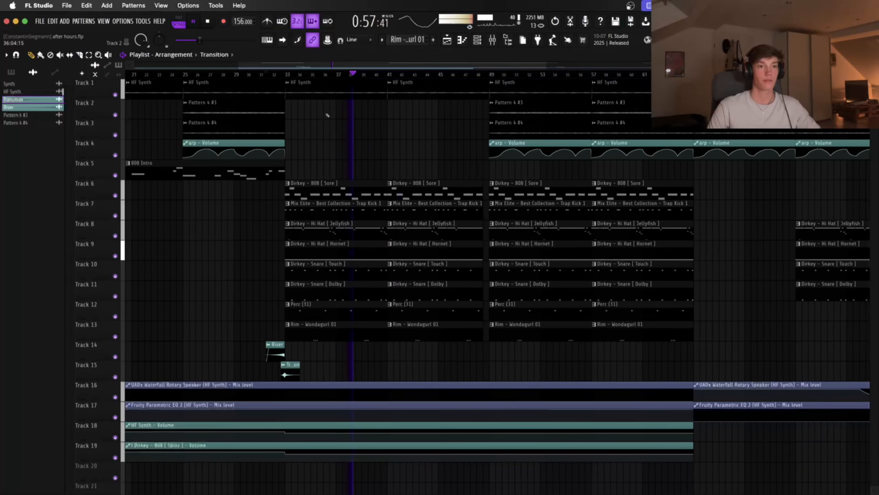
scroll(325, 113, down, 3)
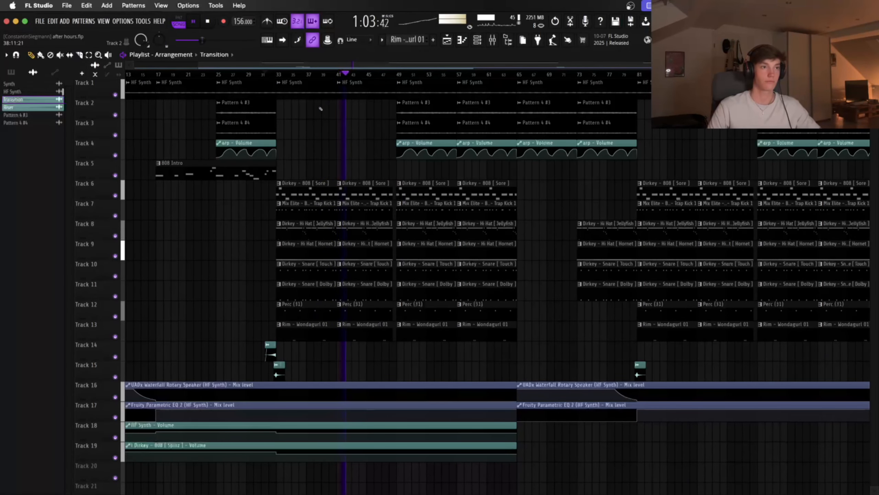
key(space)
Step: Play the bridge around bar 65, where only the melodic layers continue, and stop playback
scroll(383, 78, up, 2)
scroll(383, 77, right, 3)
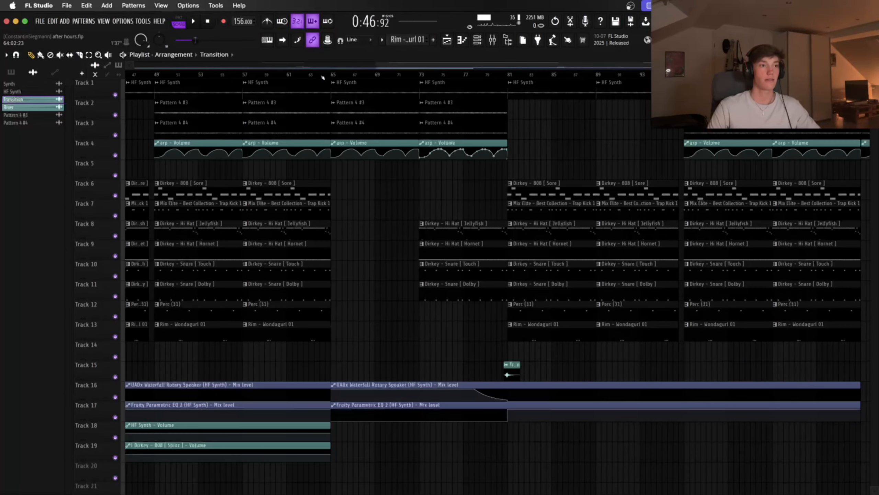
key(space)
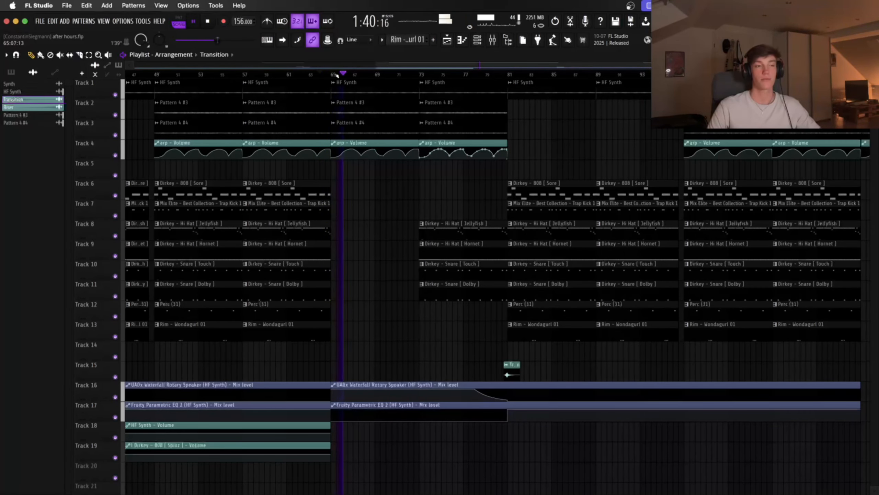
key(space)
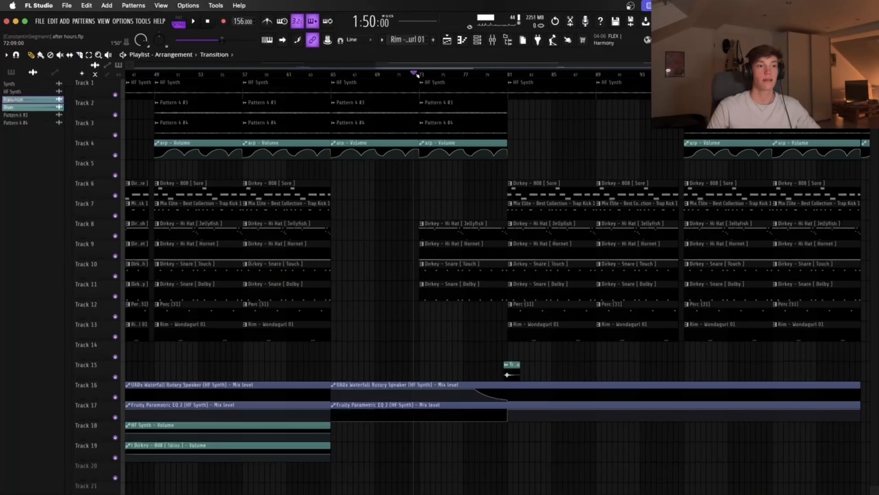
Step: Play the second half of the bridge around bar 73, where the hi-hats and snares enter, and stop playback
key(space)
scroll(432, 145, up, 5)
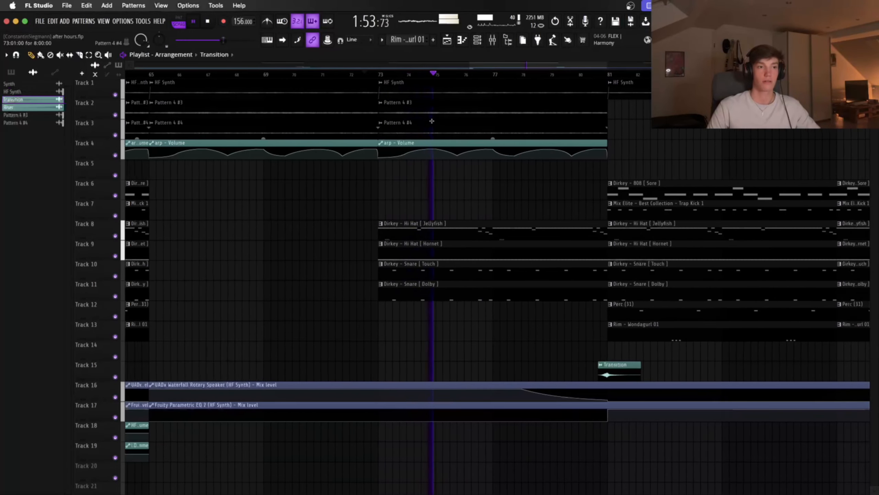
key(space)
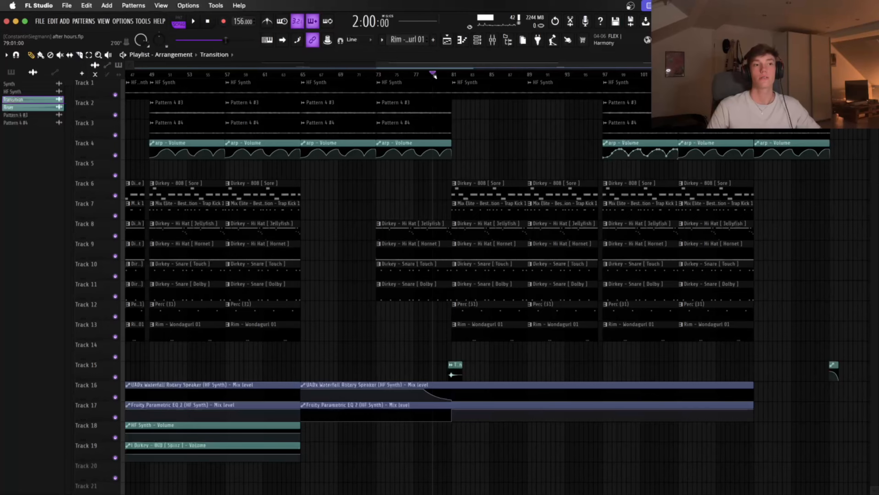
Step: Play from bar 79 into the second drop, preview the section from bar 97, and stop playback
key(space)
scroll(497, 115, up, 3)
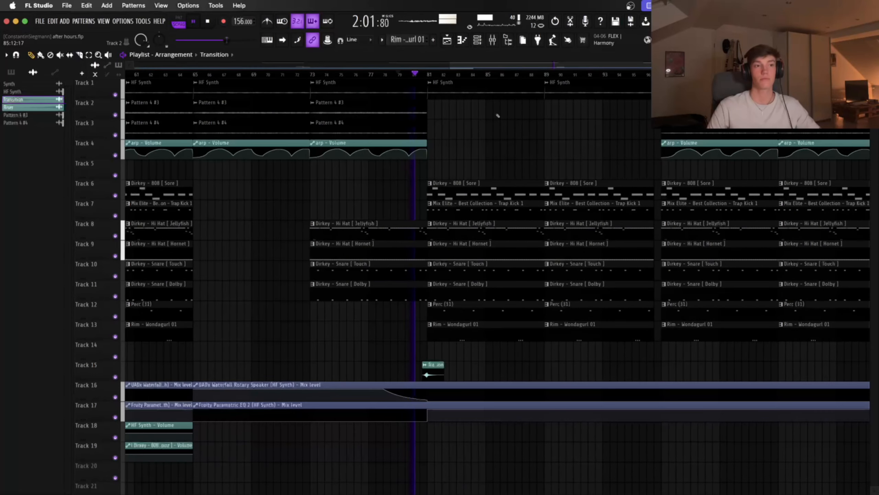
scroll(498, 116, down, 5)
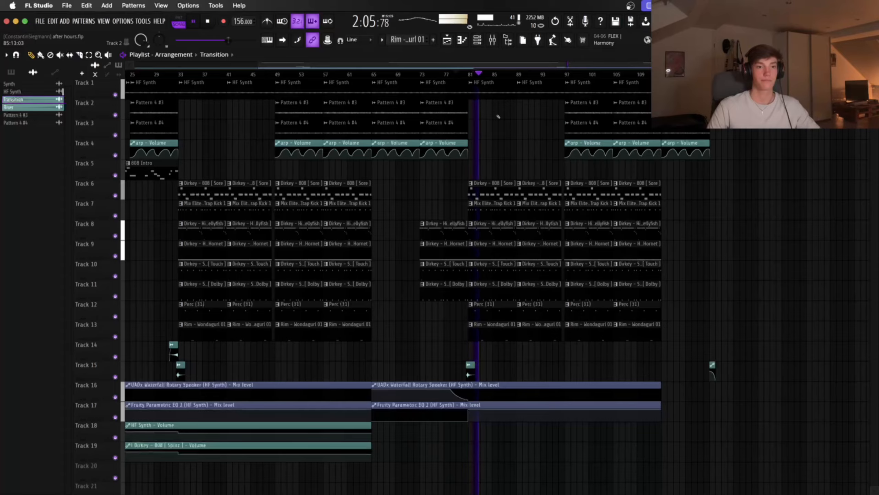
scroll(498, 116, up, 4)
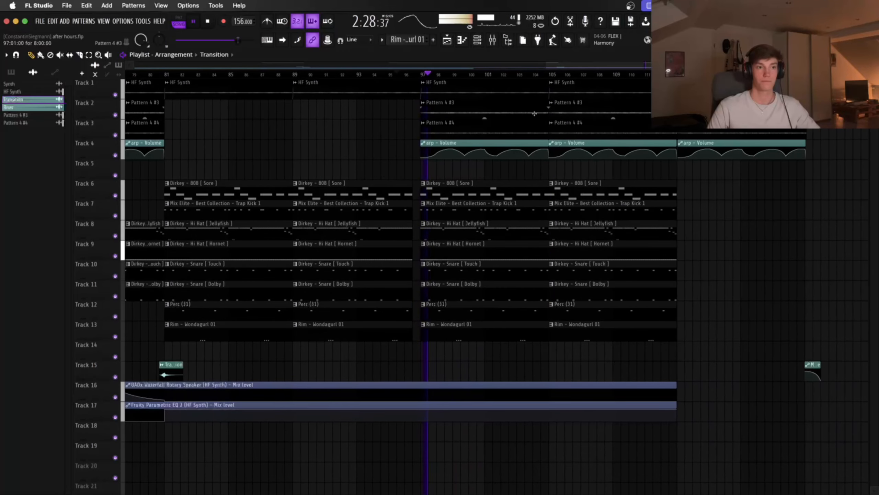
key(space)
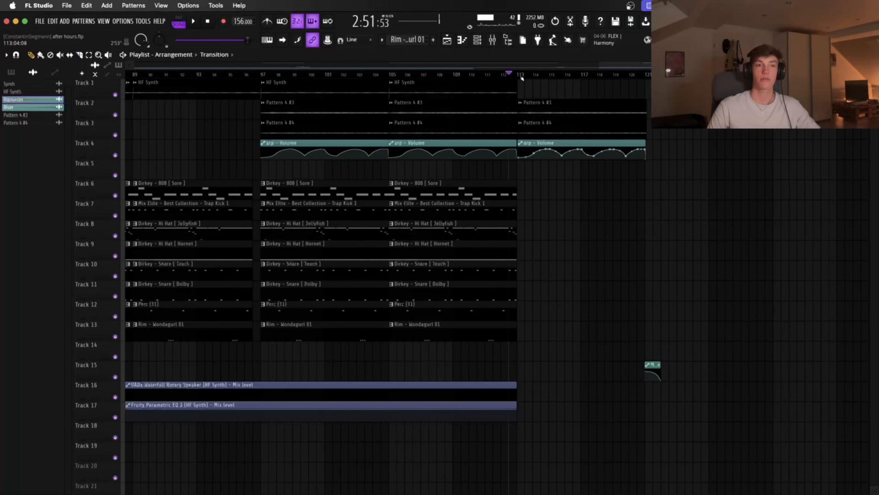
Step: Play the outro from around bar 113 and view the closing automation clip at bar 121
key(space)
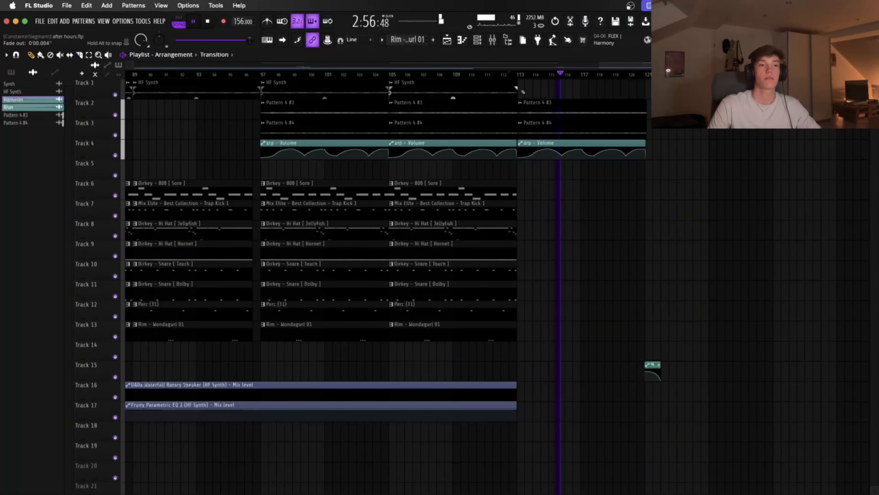
key(space)
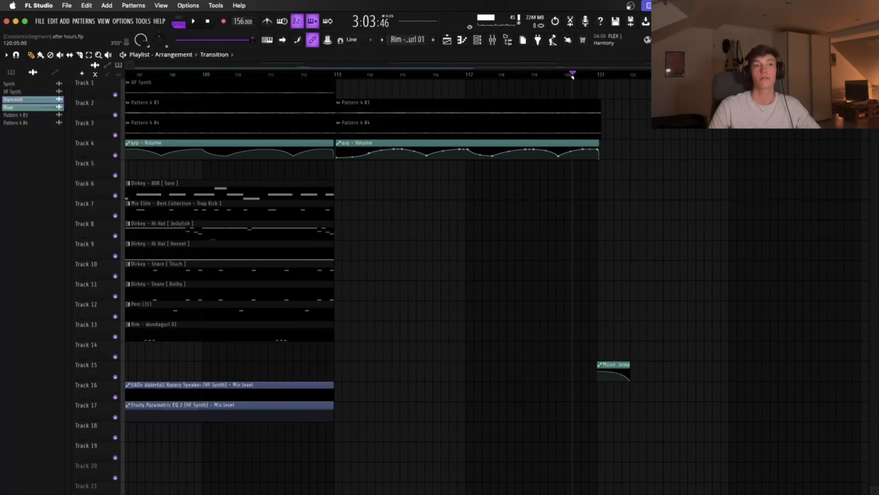
scroll(638, 218, up, 5)
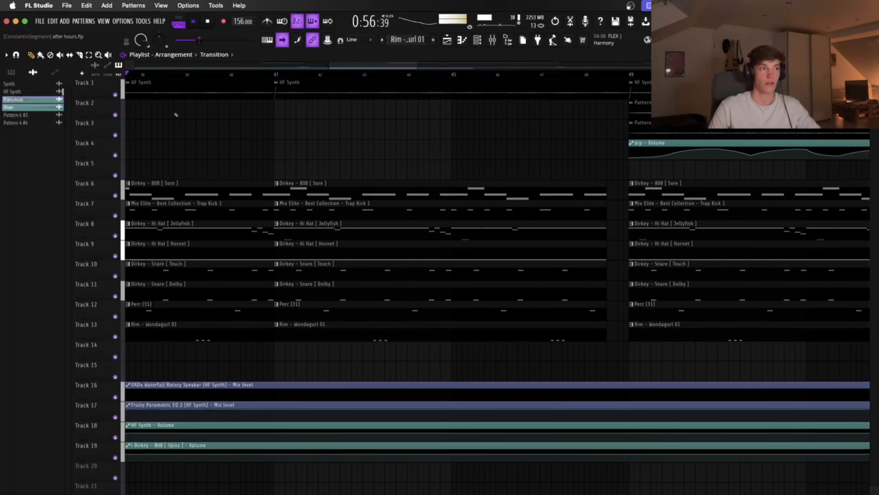
Step: Play the first drop through to the arp entry at bar 49, and stop playback
scroll(176, 115, down, 2)
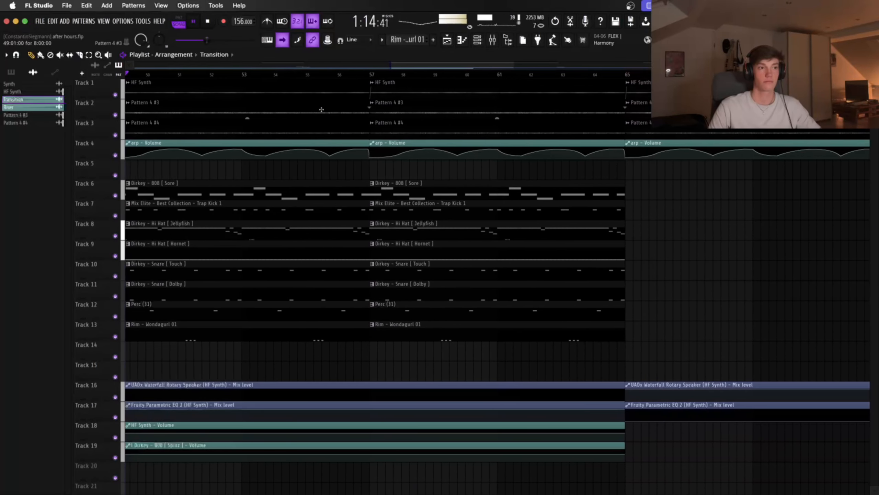
key(space)
scroll(285, 64, down, 3)
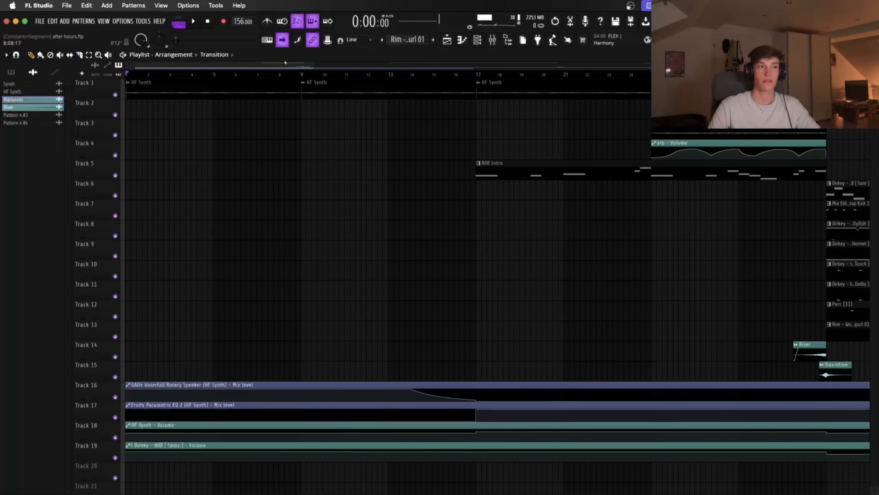
Step: Play the first drop from bar 33 with the mixer open to watch the track levels, close the mixer, and view the whole arrangement
scroll(398, 158, right, 3)
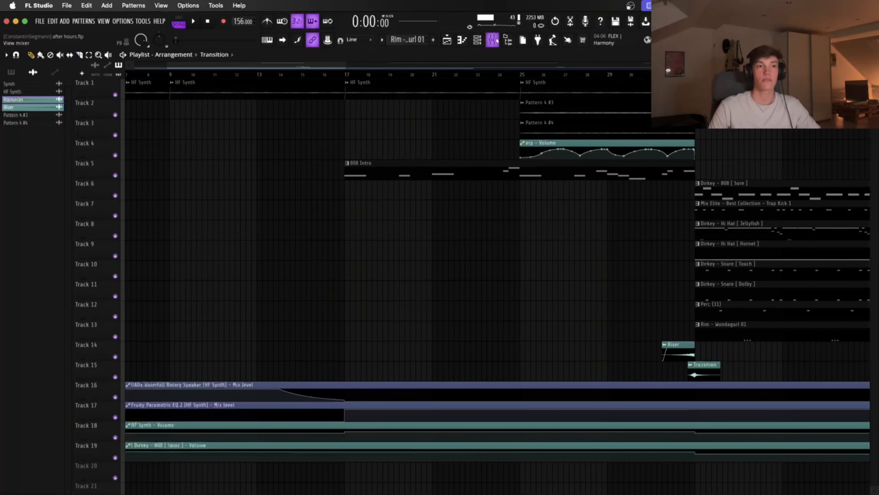
scroll(503, 63, right, 3)
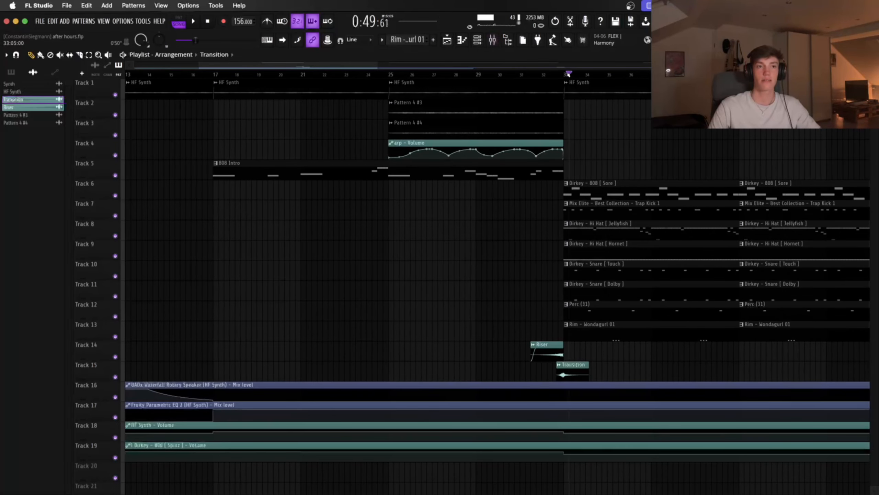
click(490, 41)
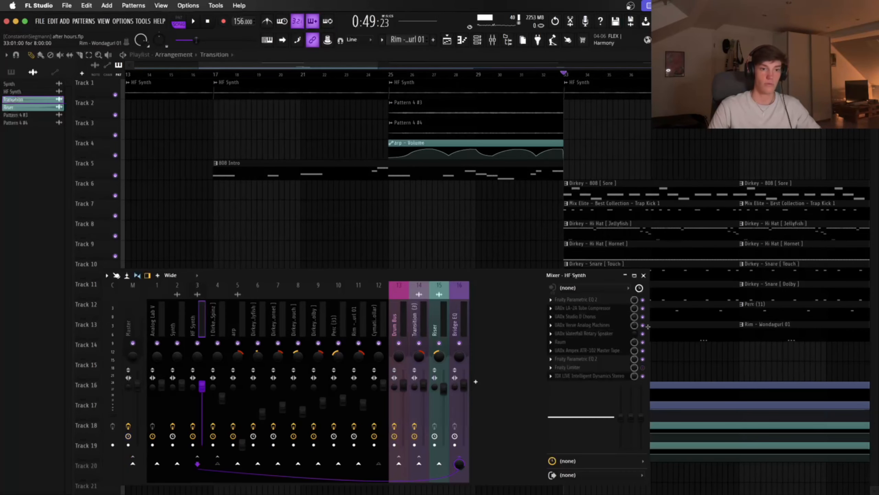
key(space)
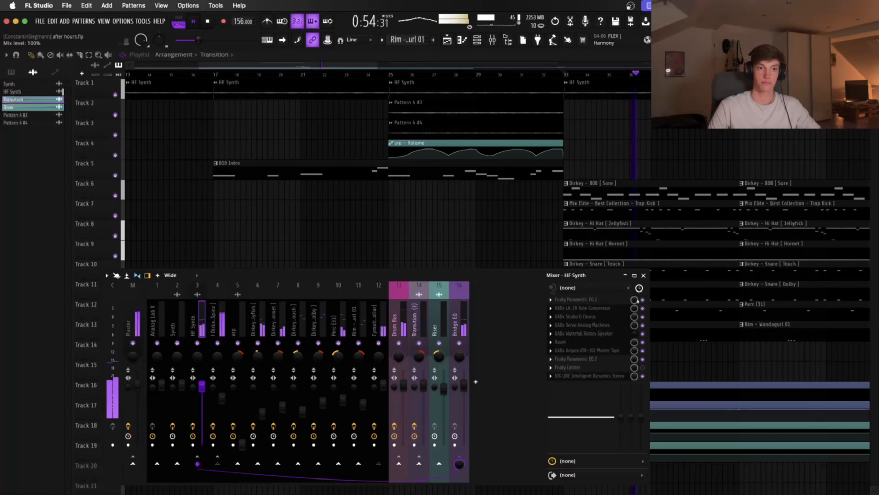
click(644, 276)
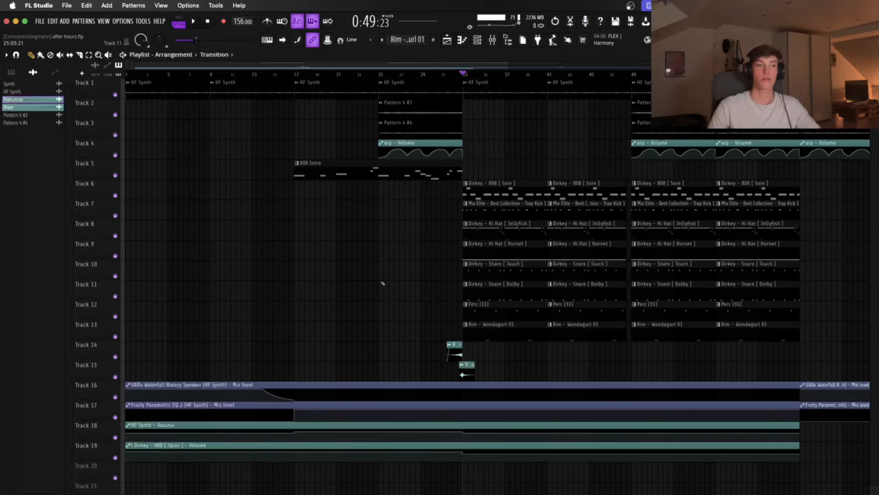
scroll(383, 284, down, 2)
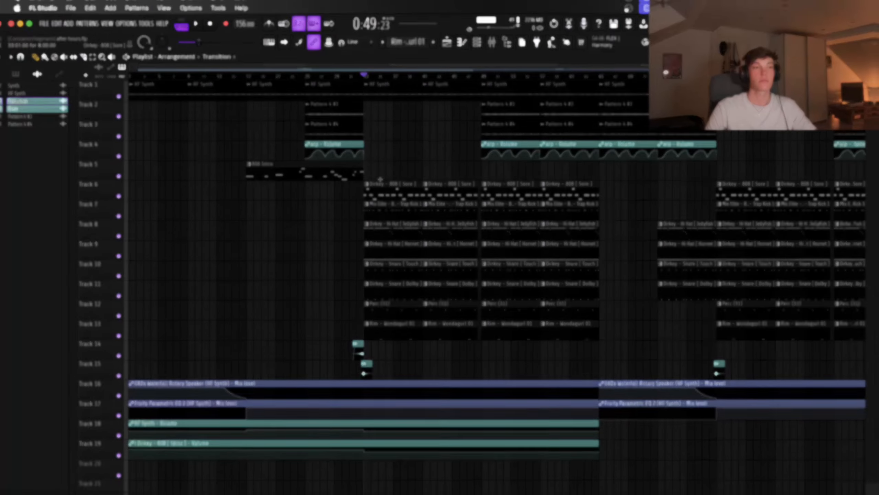